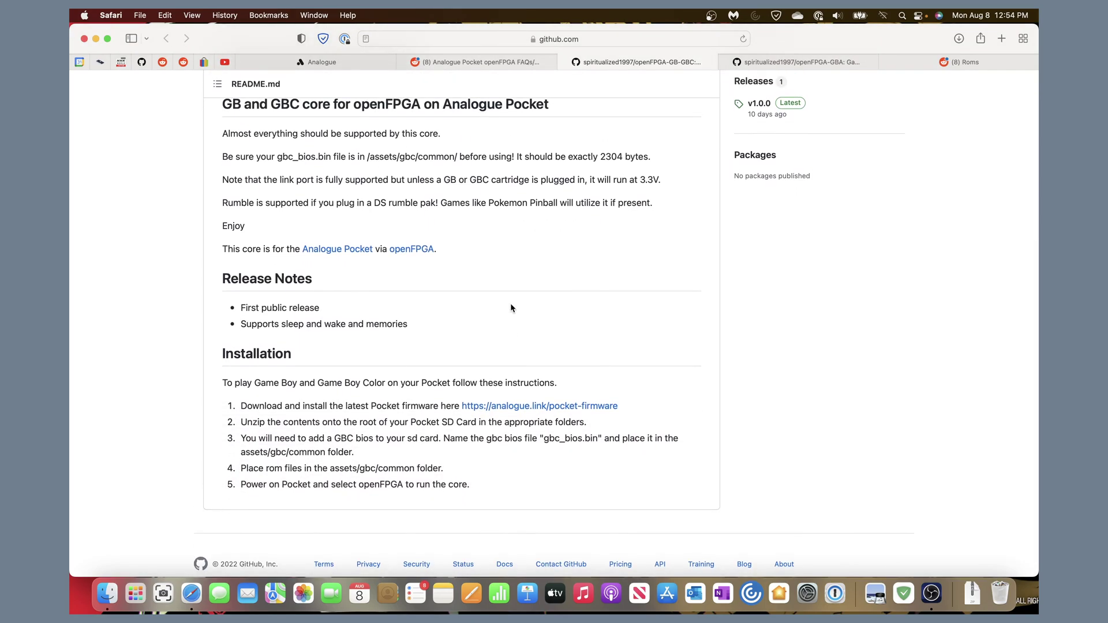
# Read the README installation instructions for the openFPGA GB-GBC core and the openFPGA-GBA core, including the required BIOS file names and folders.
pyautogui.scroll(-1, 510, 307)
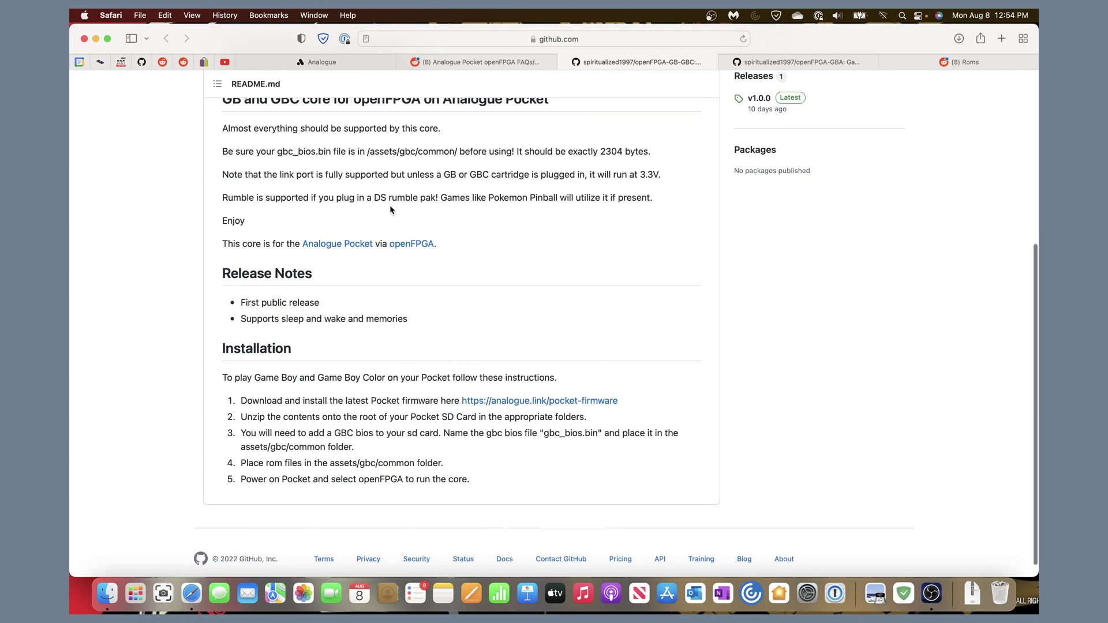
pyautogui.scroll(1, 579, 282)
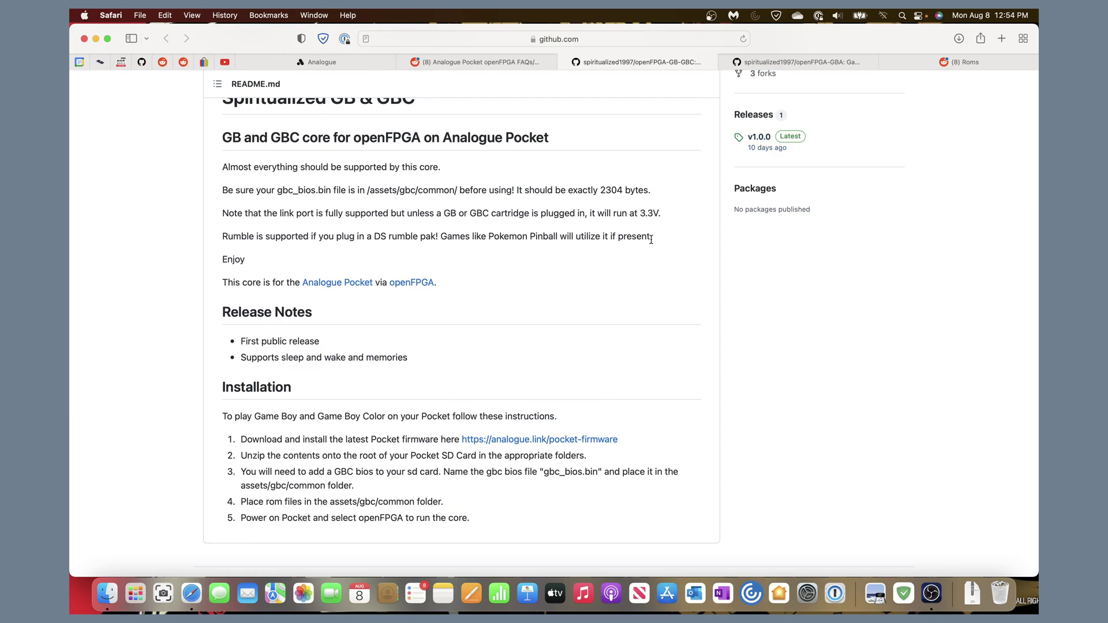
pyautogui.scroll(-1, 587, 298)
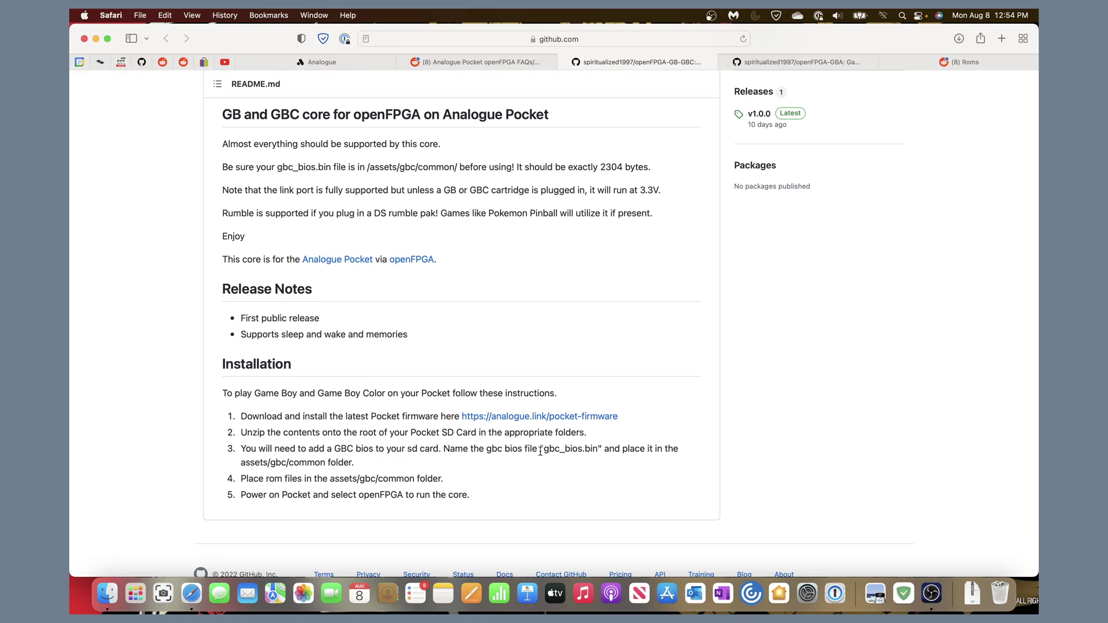
pyautogui.moveTo(545, 450); pyautogui.dragTo(598, 453)
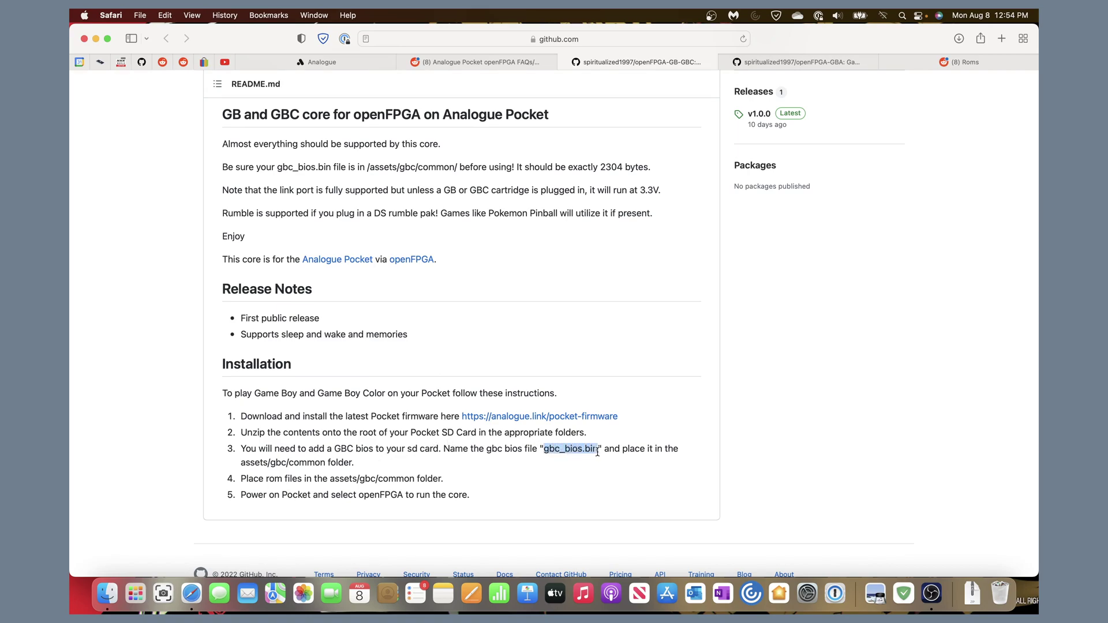
pyautogui.click(533, 463)
pyautogui.scroll(3, 473, 456)
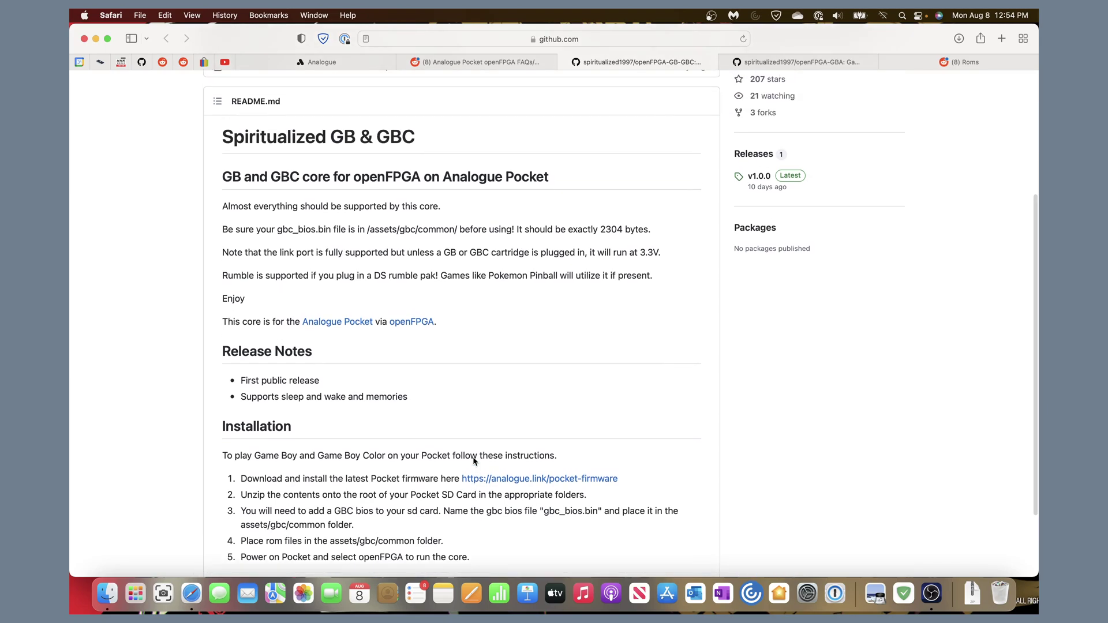
pyautogui.click(757, 58)
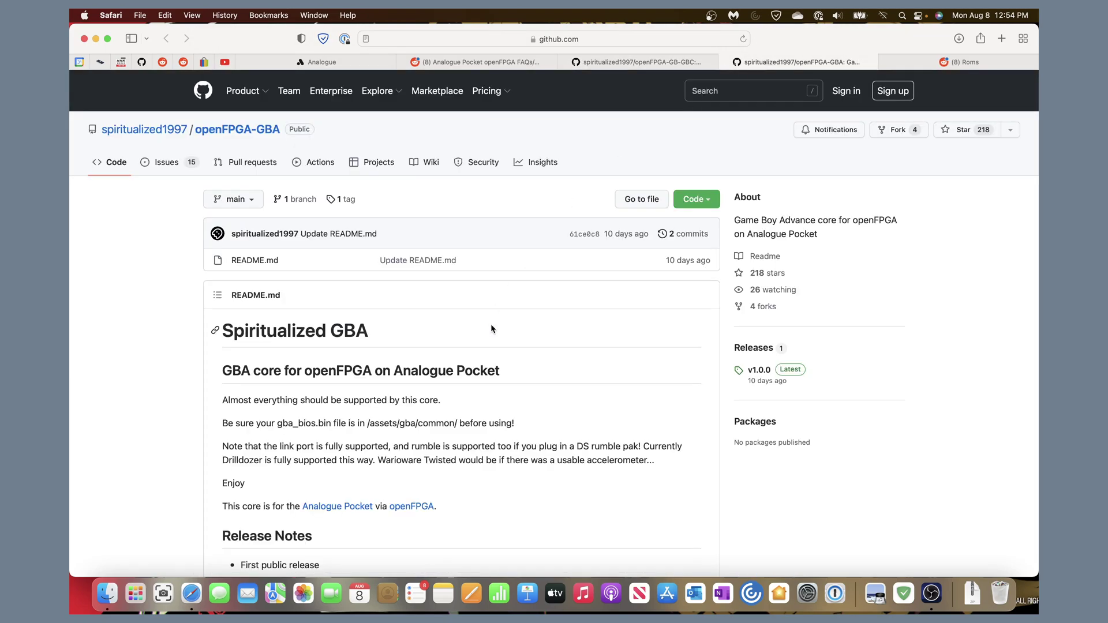
pyautogui.scroll(-3, 492, 326)
pyautogui.scroll(-3, 491, 328)
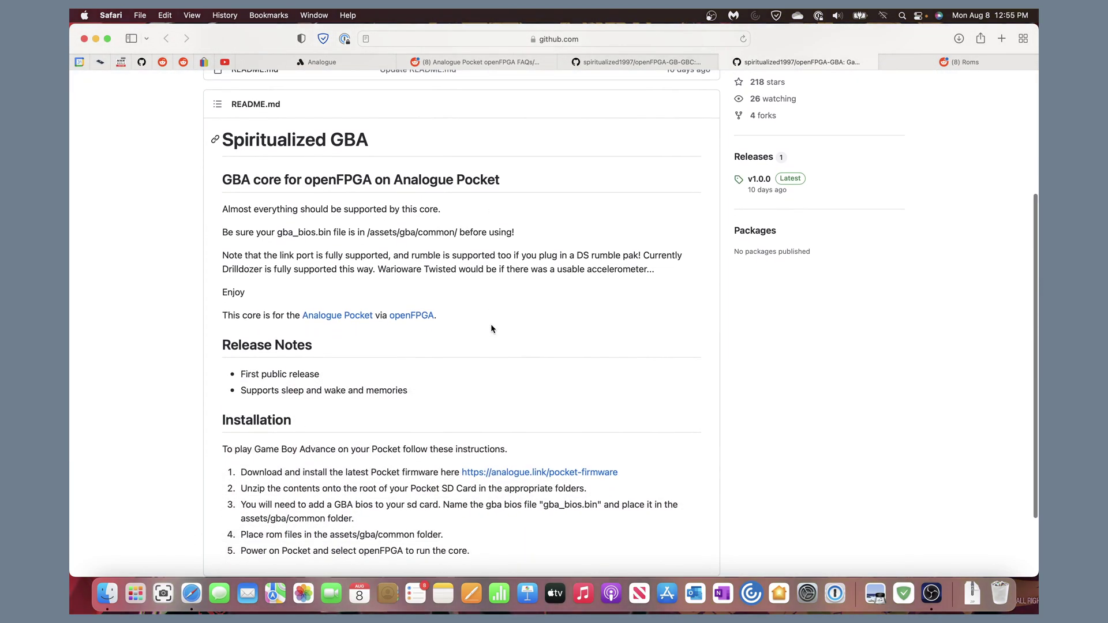
pyautogui.scroll(-1, 491, 327)
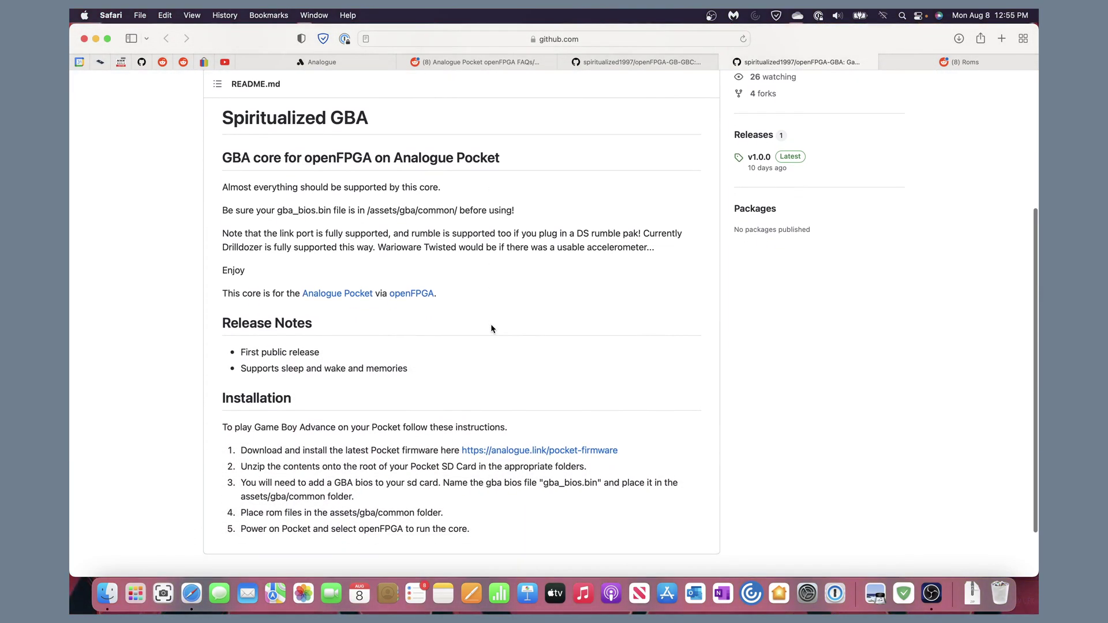
# Download Spiritualized.GB_GBC_1.0.0_2022_07_29.zip from the GB-GBC repository's v1.0.0 release and return to the repository page.
pyautogui.click(652, 60)
pyautogui.scroll(1, 606, 233)
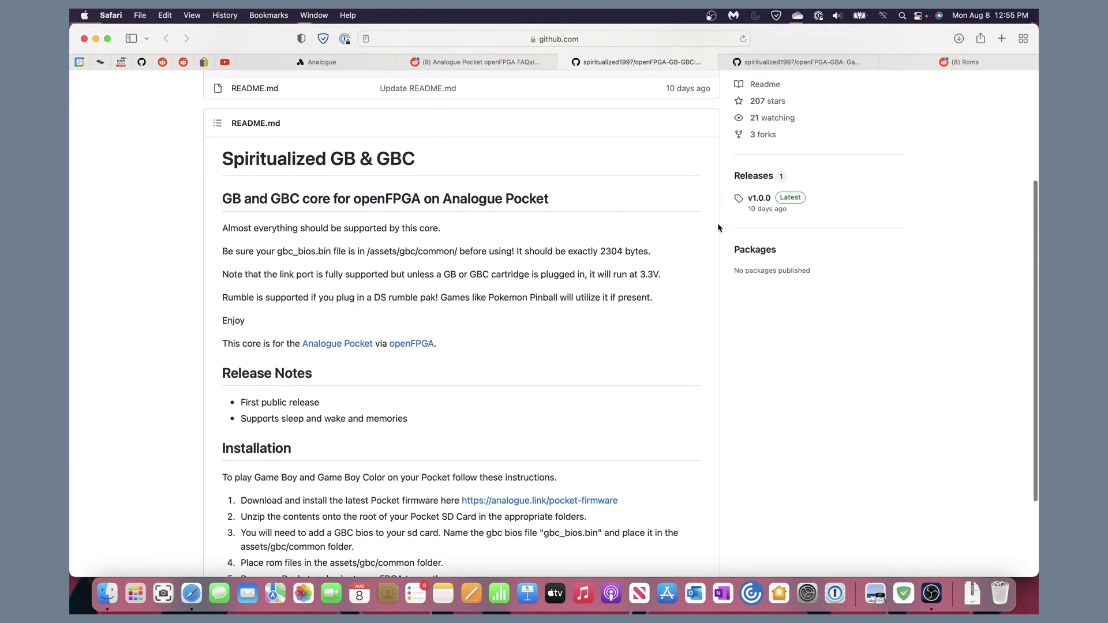
pyautogui.click(792, 200)
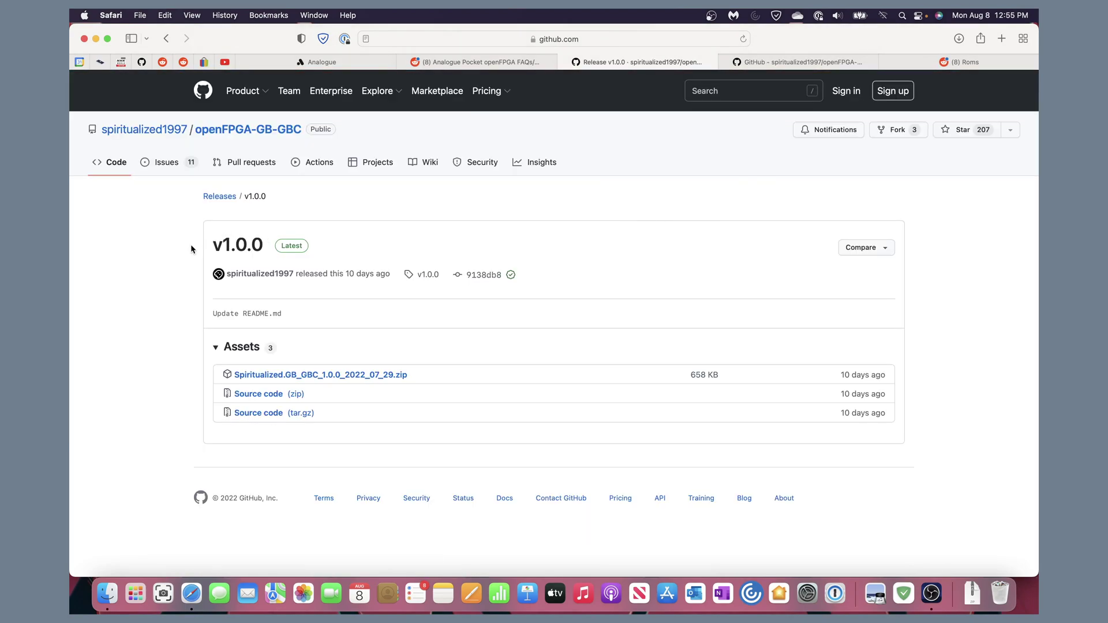
pyautogui.click(294, 375)
pyautogui.hscroll(-5, 486, 321)
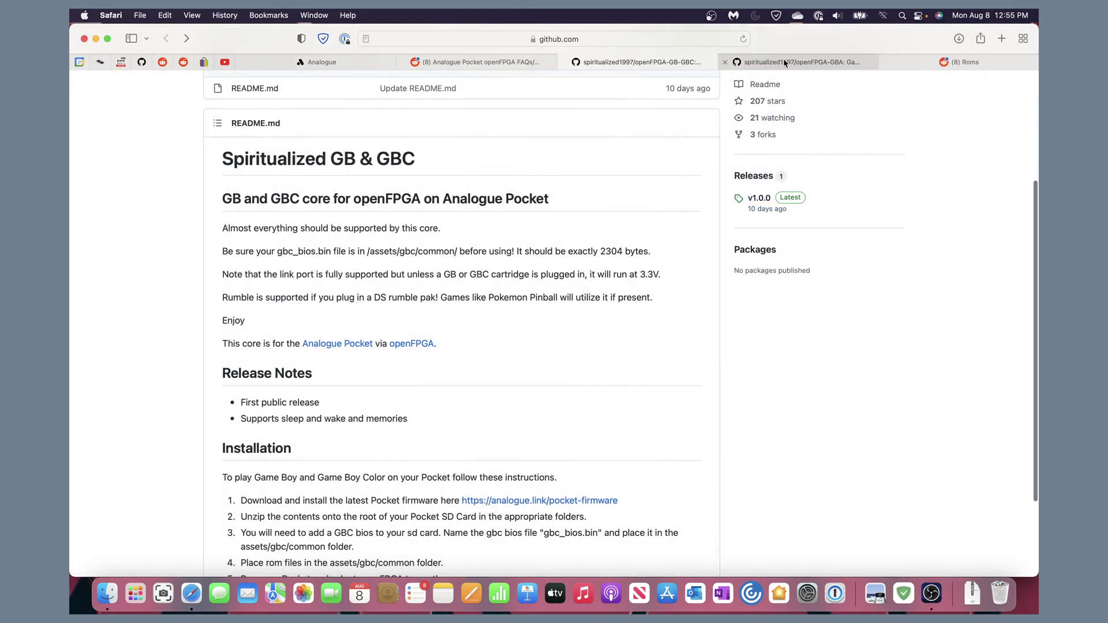
# Download Spiritualized.GBA_1.0.0_2022_07_29.zip from the openFPGA-GBA repository's v1.0.0 release and return to the repository page.
pyautogui.click(784, 61)
pyautogui.scroll(2, 693, 203)
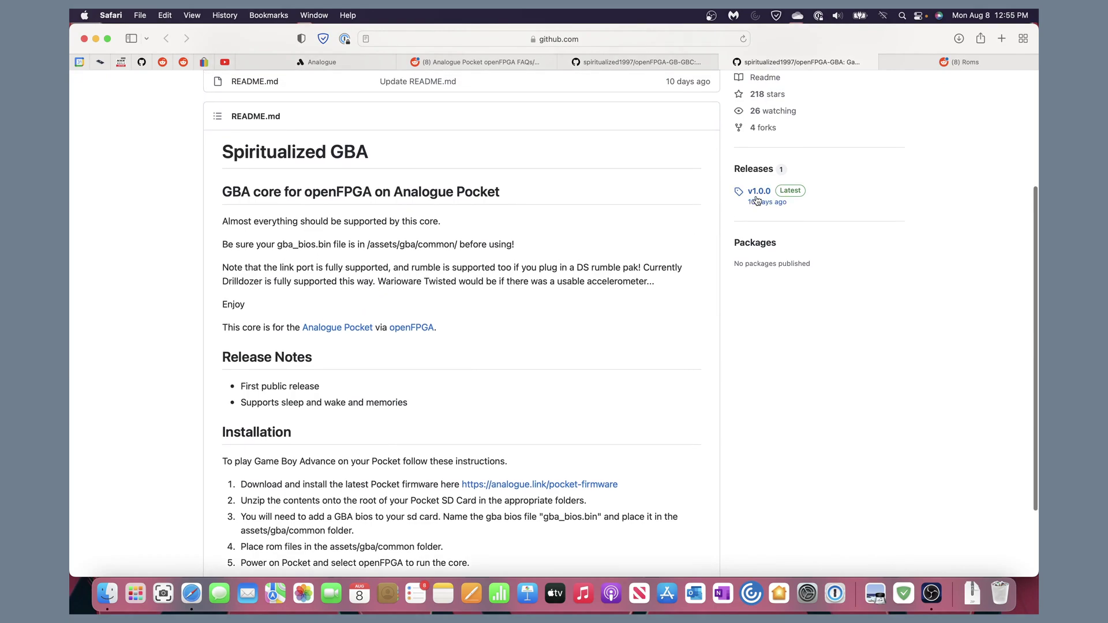
pyautogui.click(789, 194)
pyautogui.click(361, 376)
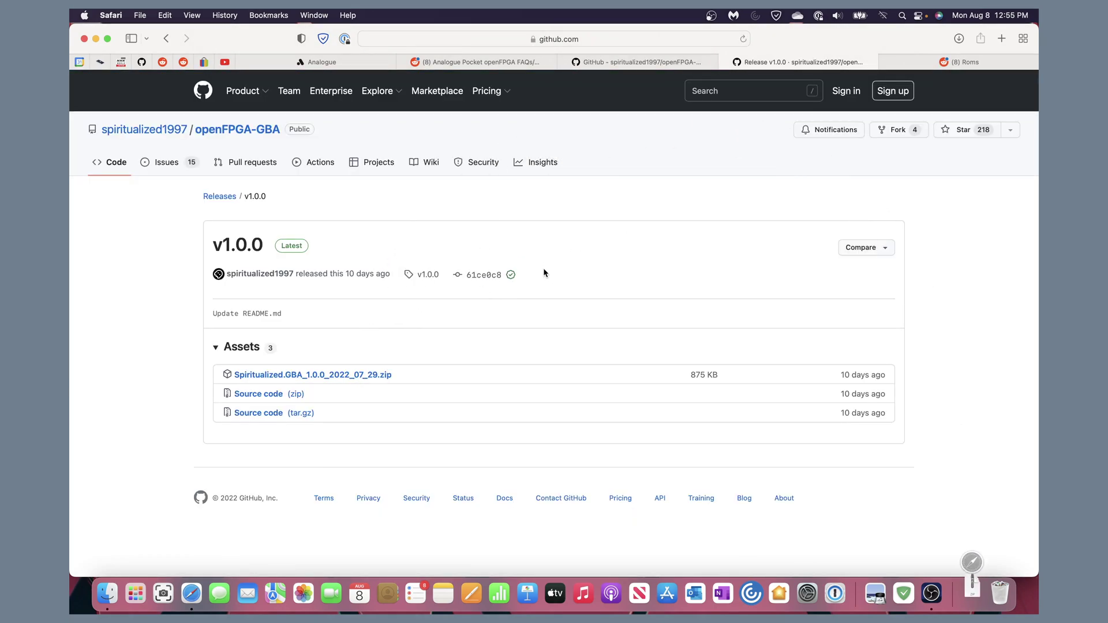
pyautogui.hscroll(-5, 543, 268)
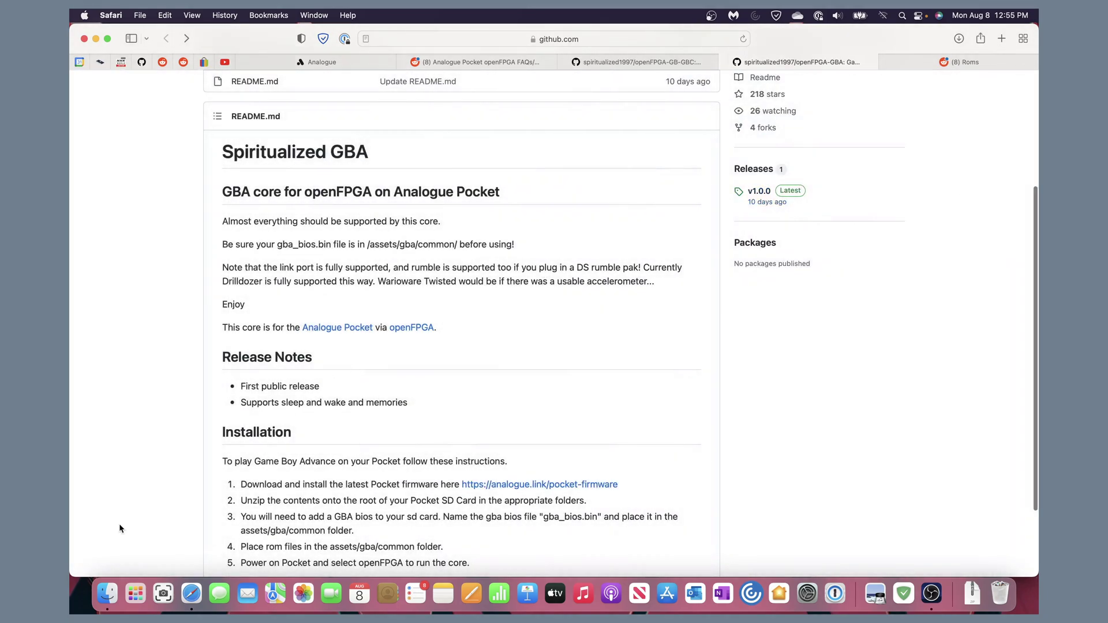
# Switch to Finder, unzip the Spiritualized GB_GBC and GBA archives in Downloads, and open the extracted GBA folder.
pyautogui.click(111, 589)
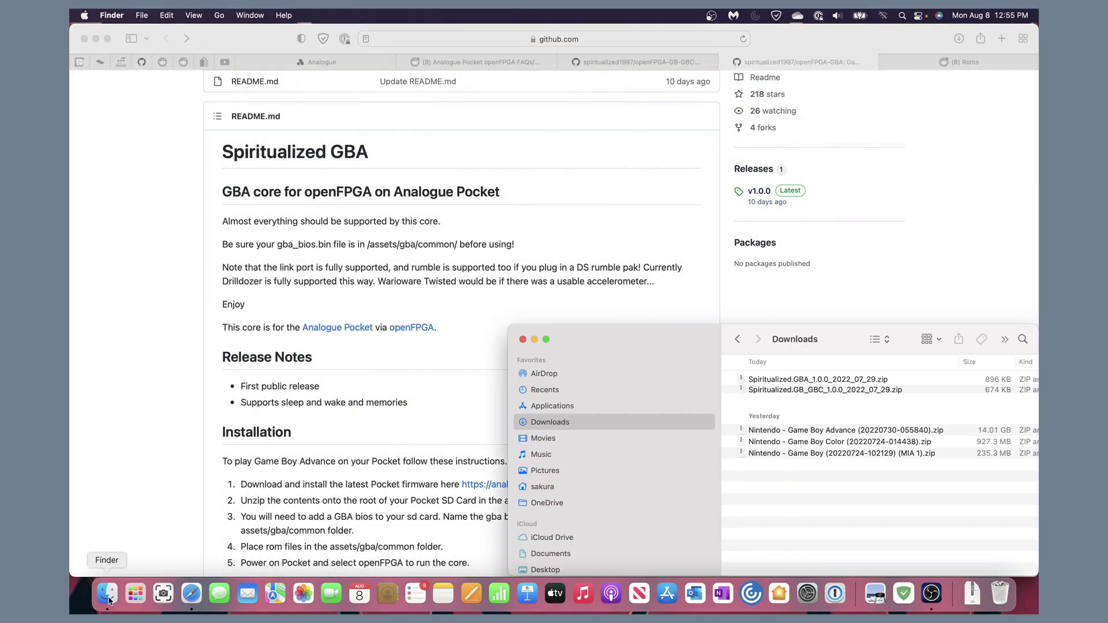
pyautogui.click(790, 391)
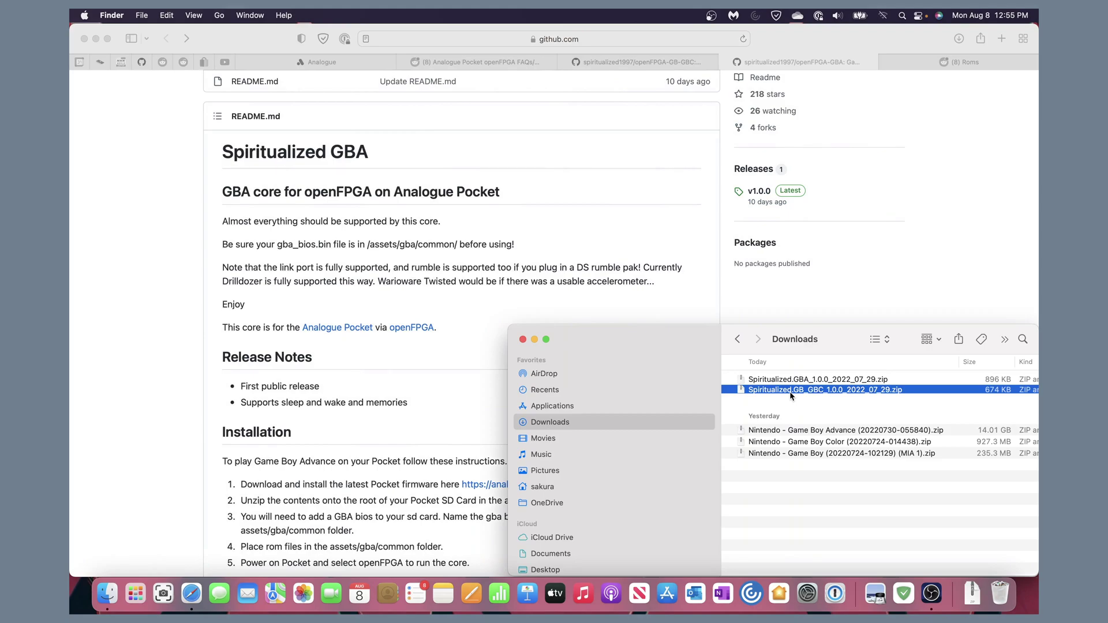
pyautogui.doubleClick(790, 391)
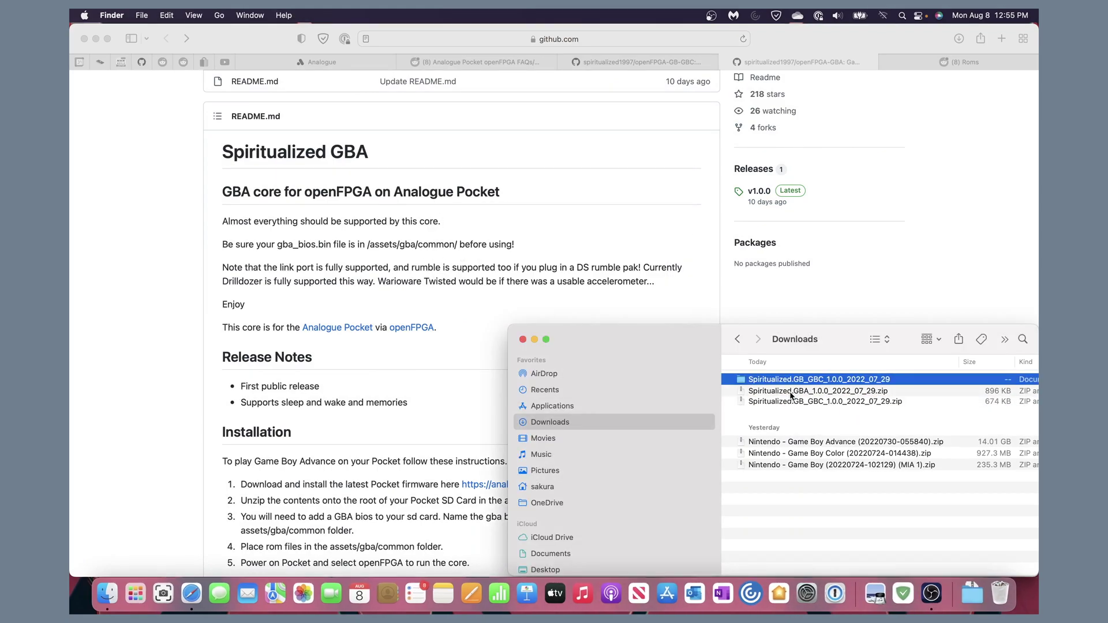
pyautogui.doubleClick(779, 392)
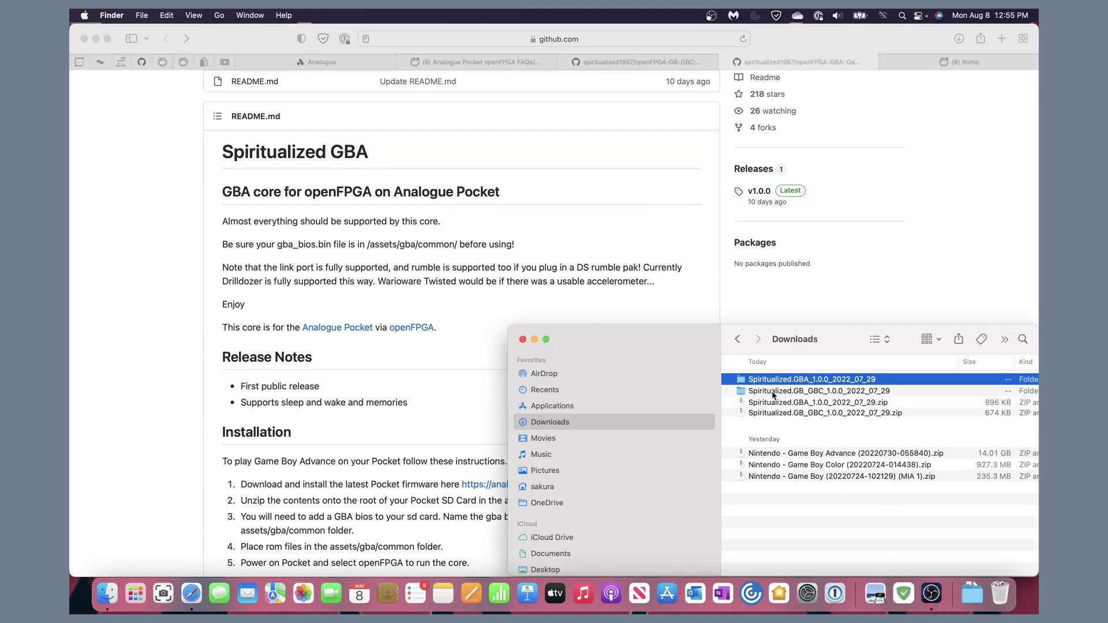
pyautogui.doubleClick(777, 381)
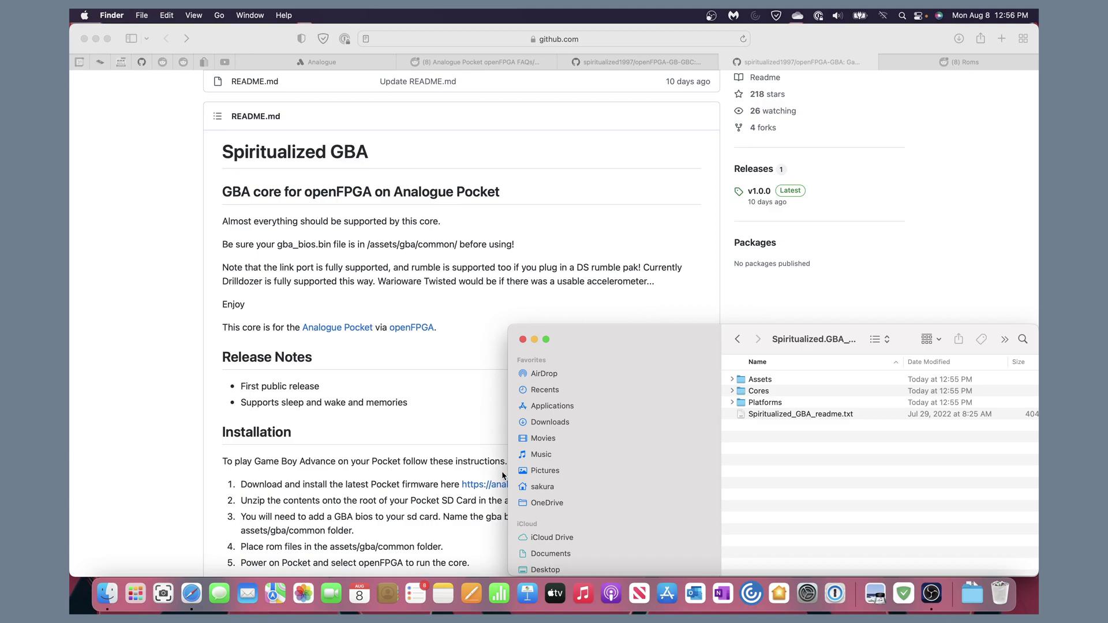
# Switch to Disk Utility and erase the external volume Untitled as ExFAT with the name 64GB, closing the utility when done.
pyautogui.click(136, 598)
pyautogui.click(655, 400)
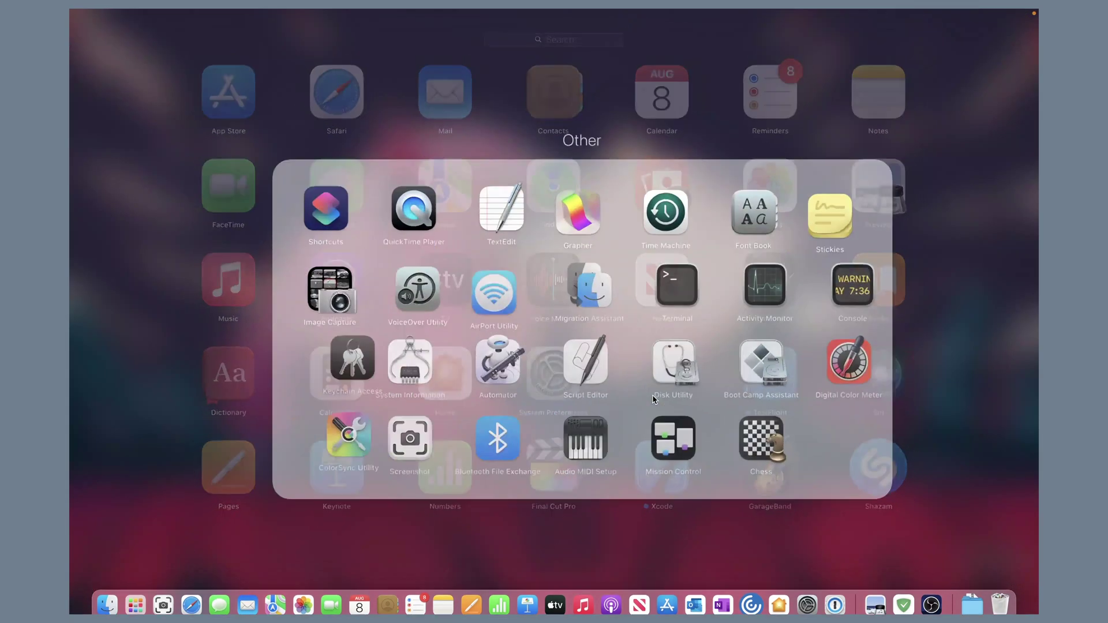
pyautogui.click(669, 339)
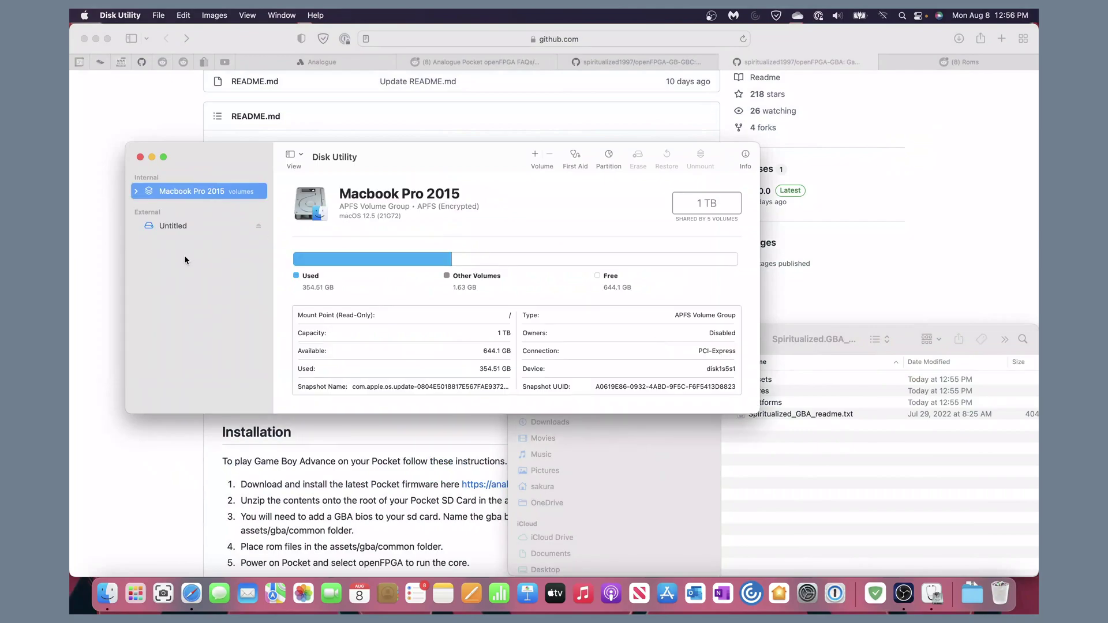
pyautogui.click(175, 226)
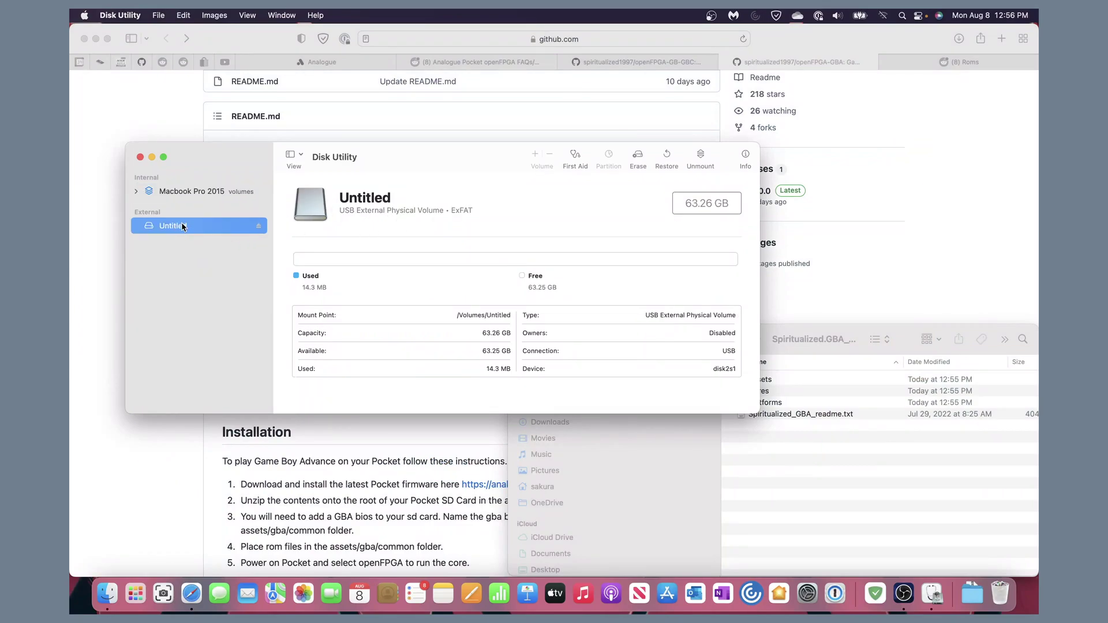
pyautogui.rightClick(183, 227)
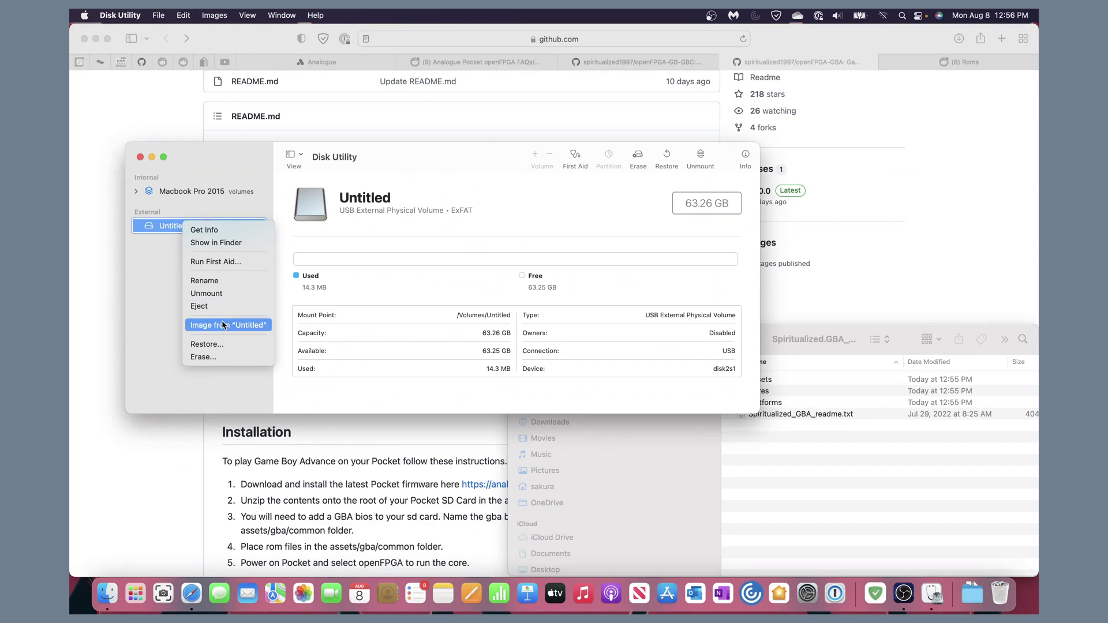
pyautogui.click(205, 357)
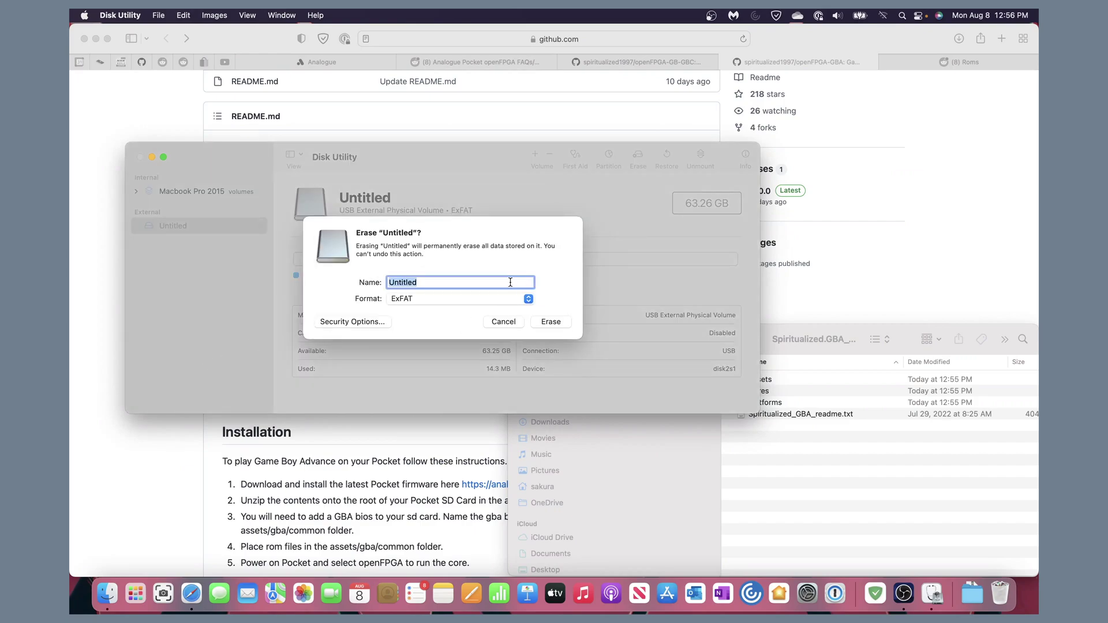
pyautogui.write('64GB')
pyautogui.click(551, 323)
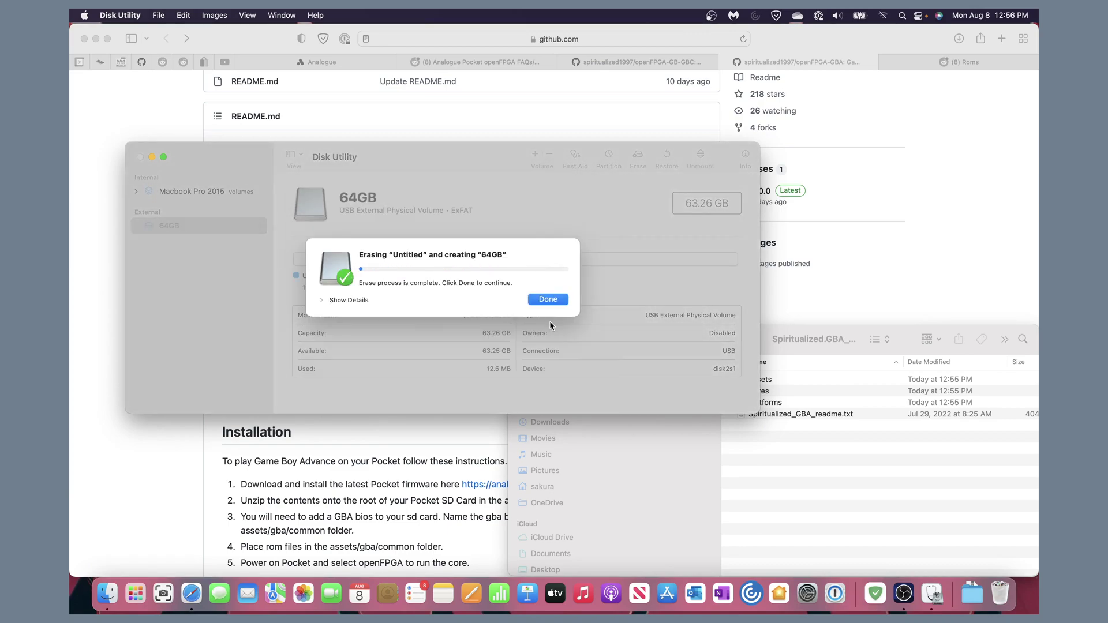
pyautogui.click(548, 300)
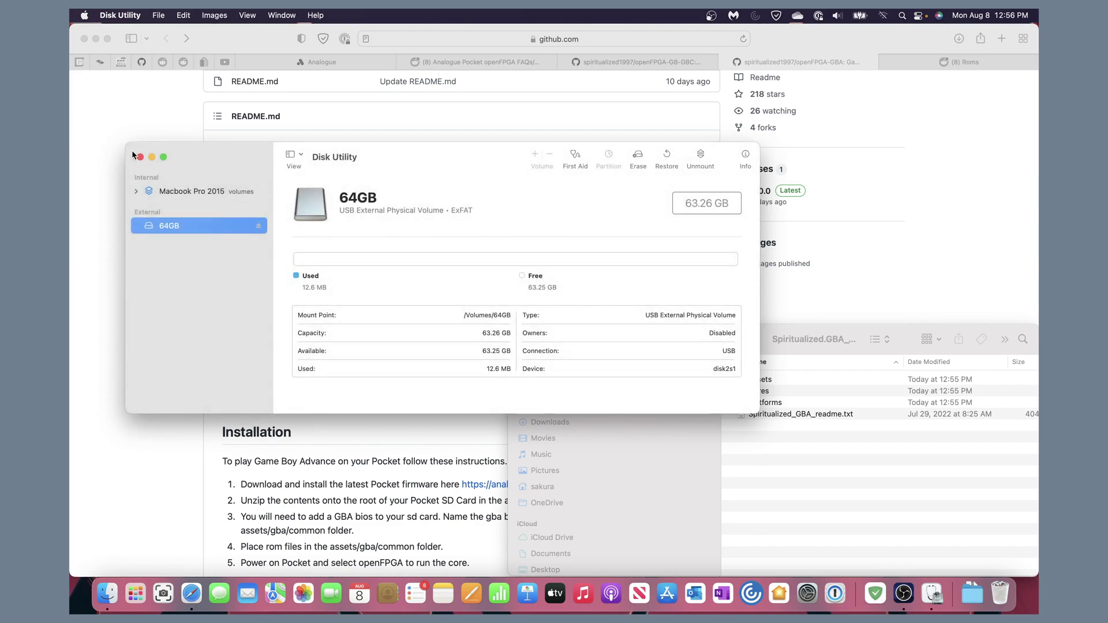
pyautogui.click(140, 157)
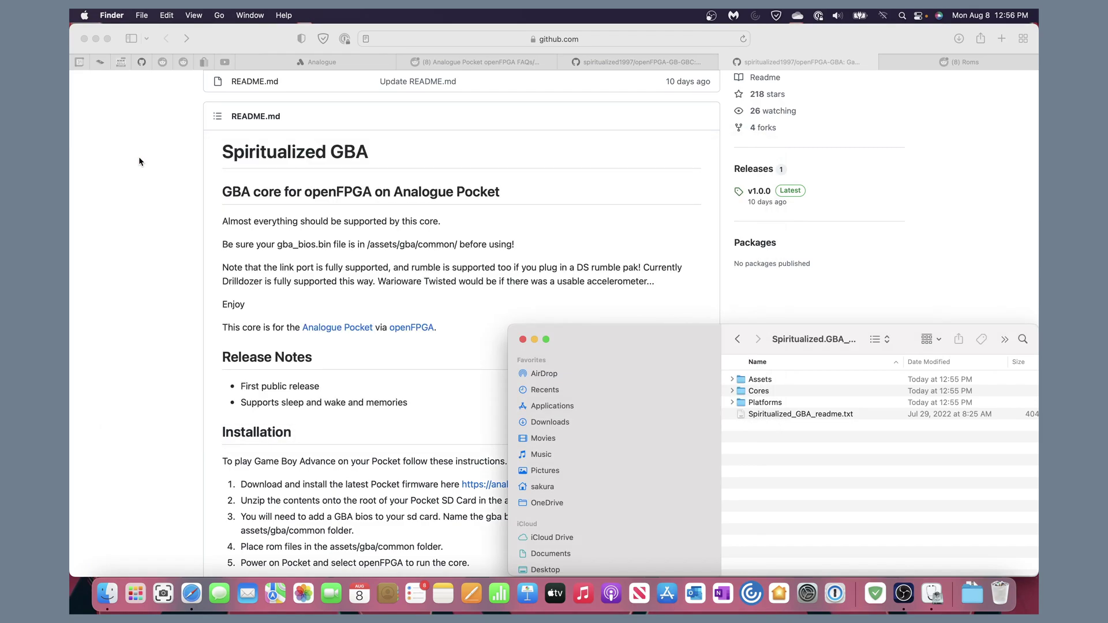
# Minimize the Safari and OBS windows and open the 64GB drive from the desktop.
pyautogui.click(111, 241)
pyautogui.press('super+m')
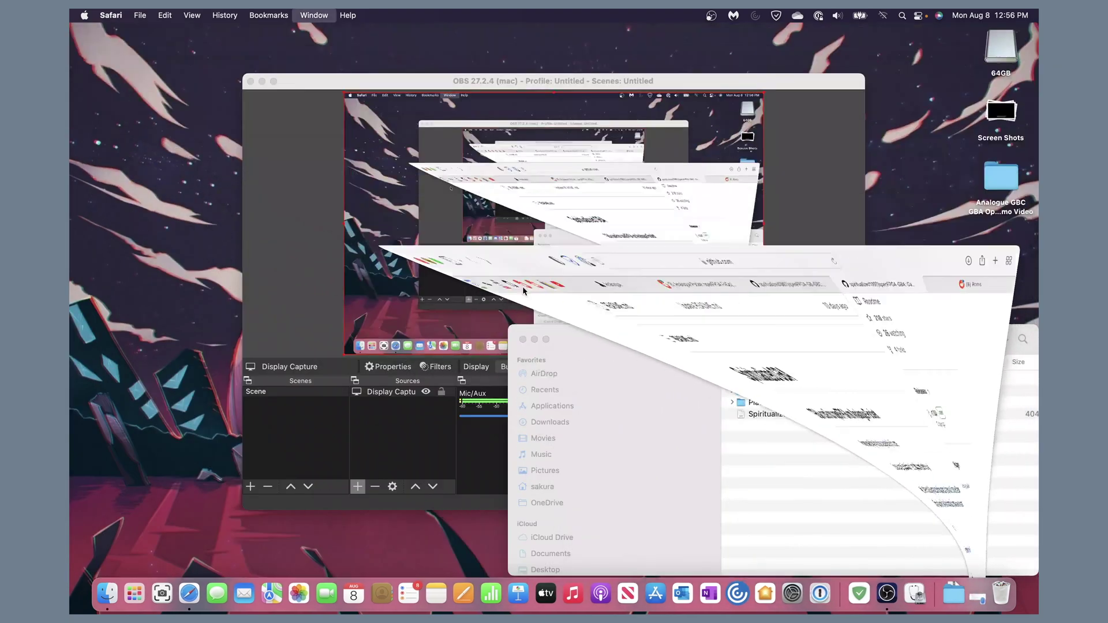
pyautogui.click(262, 81)
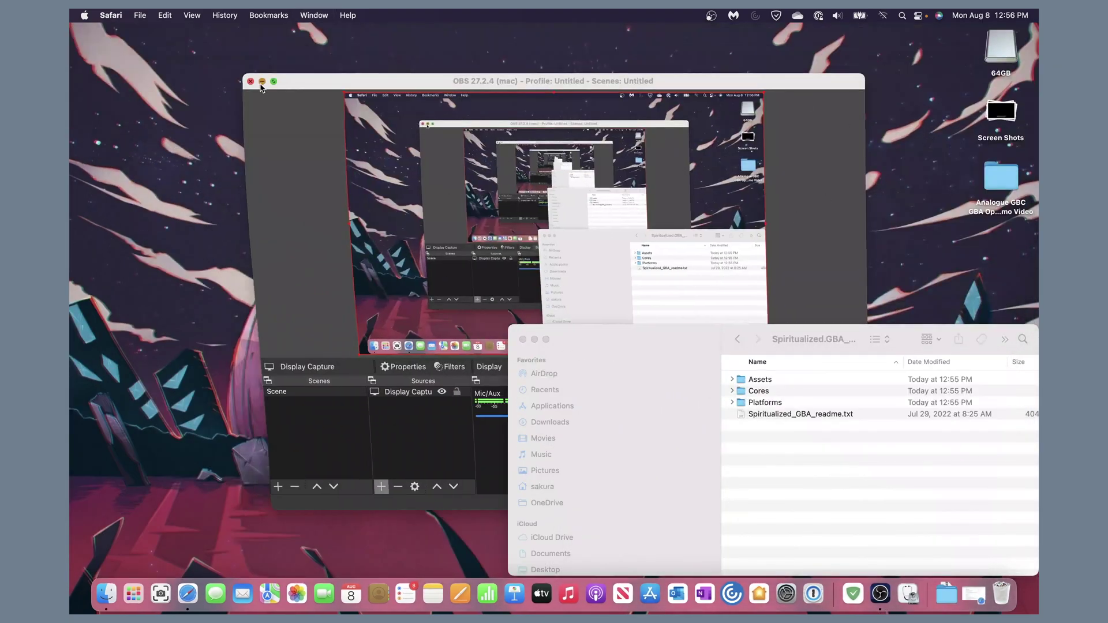
pyautogui.doubleClick(1001, 49)
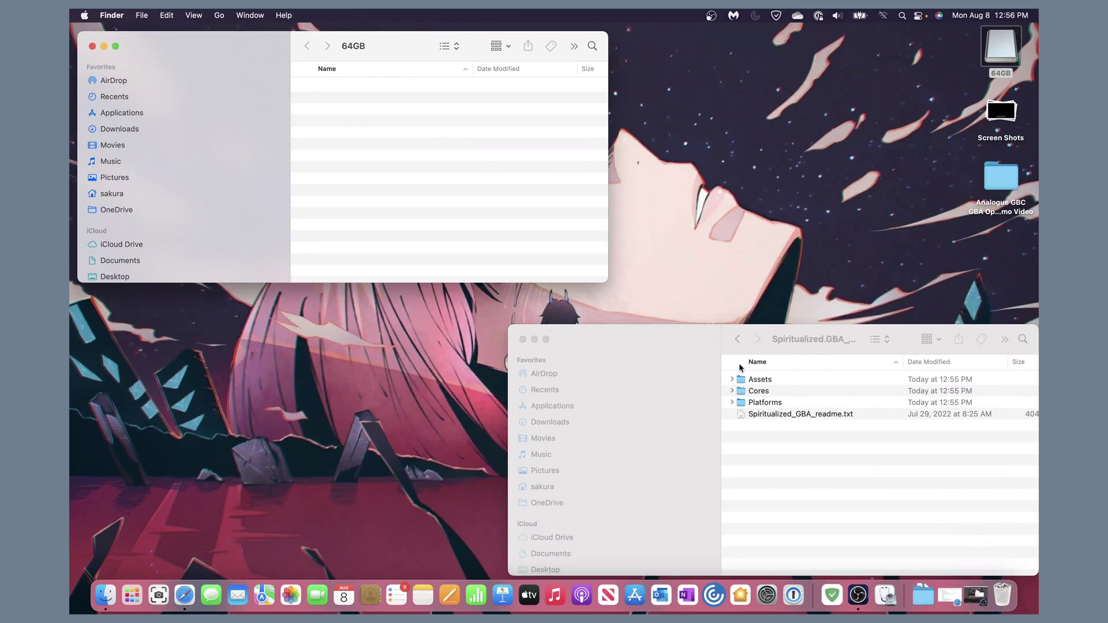
# Copy the Assets, Cores and Platforms folders and Spiritualized_GBA_readme.txt from the extracted GBA folder to the root of the 64GB drive.
pyautogui.click(774, 457)
pyautogui.press('super+a')
pyautogui.moveTo(792, 402); pyautogui.dragTo(497, 180)
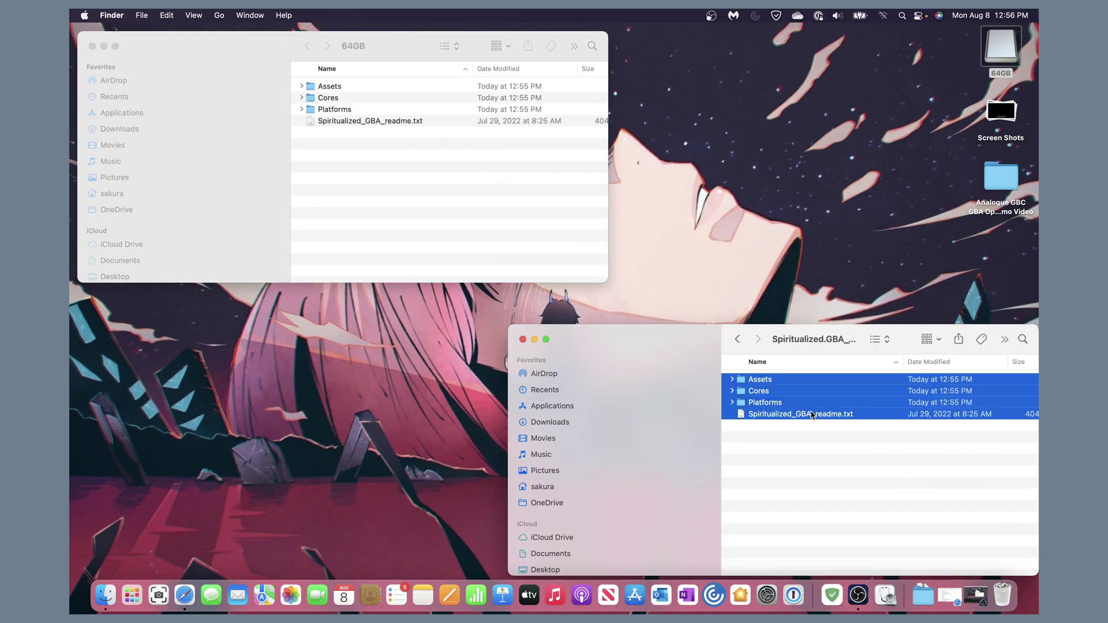
pyautogui.click(804, 469)
# Copy Assets, Cores, Platforms and Spiritualized_GBC_readme.txt from the extracted GB_GBC folder to the 64GB drive, merging all existing folders.
pyautogui.click(738, 339)
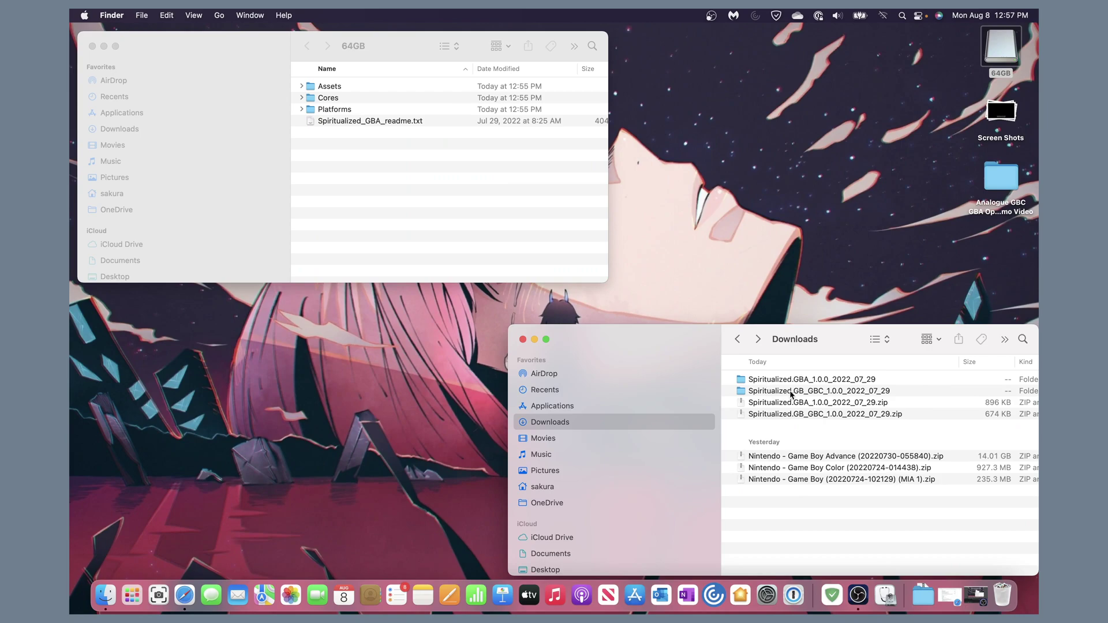
pyautogui.doubleClick(779, 393)
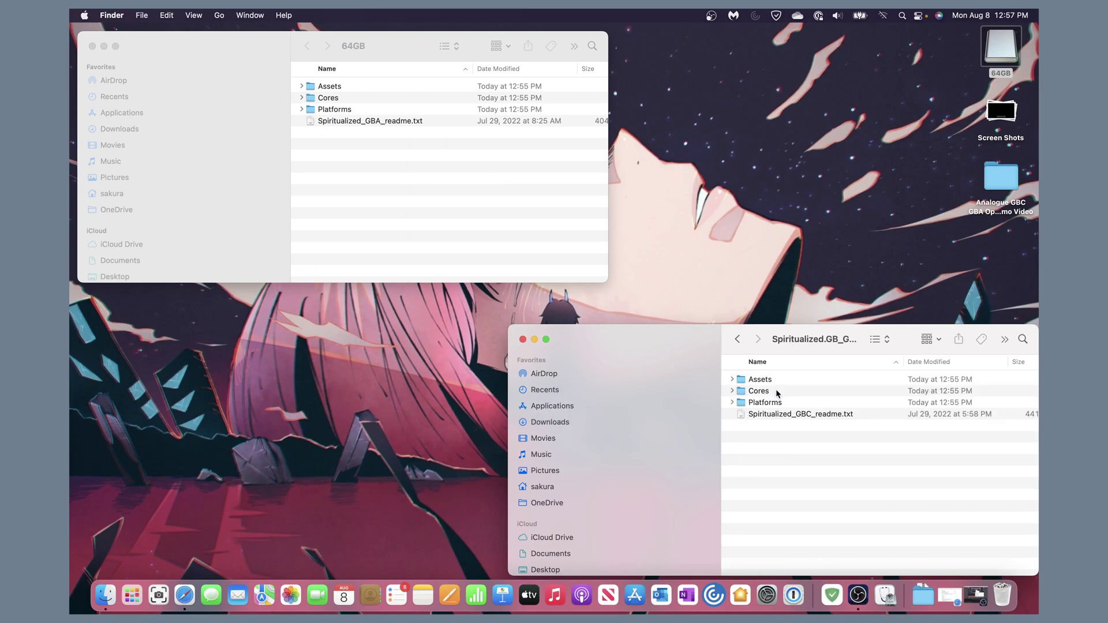
pyautogui.moveTo(809, 434); pyautogui.dragTo(754, 358)
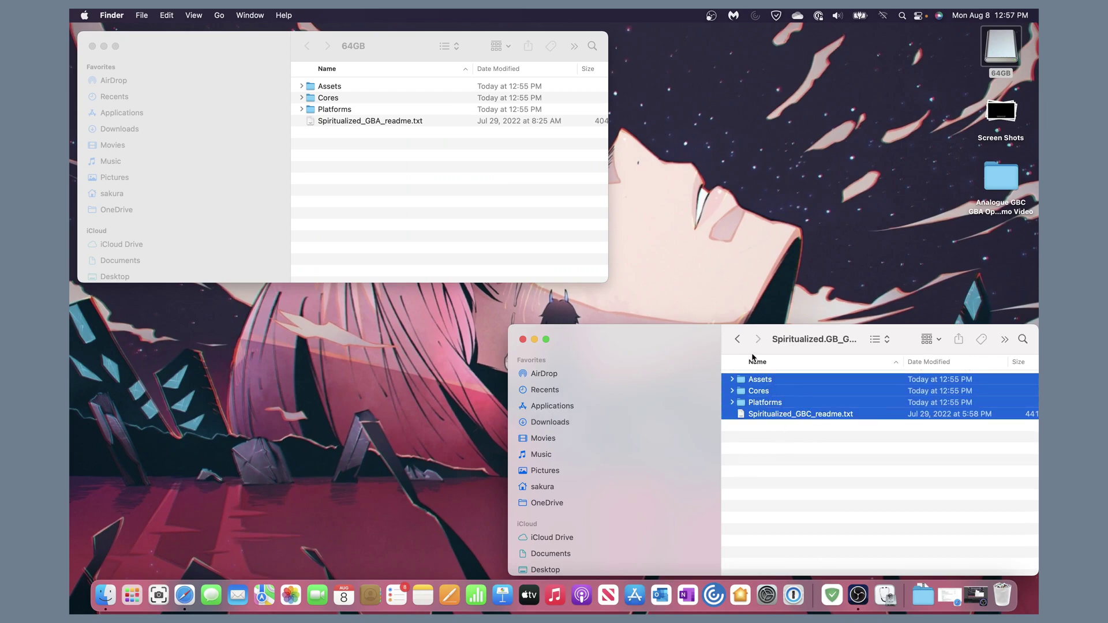
pyautogui.moveTo(805, 402); pyautogui.dragTo(508, 194)
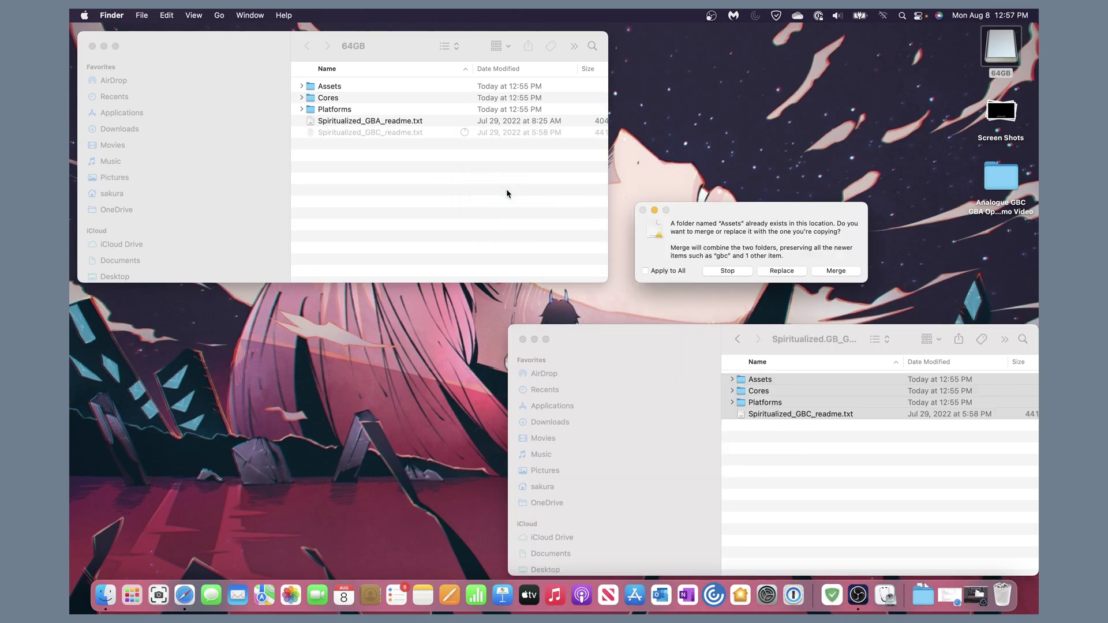
pyautogui.click(656, 273)
pyautogui.click(837, 271)
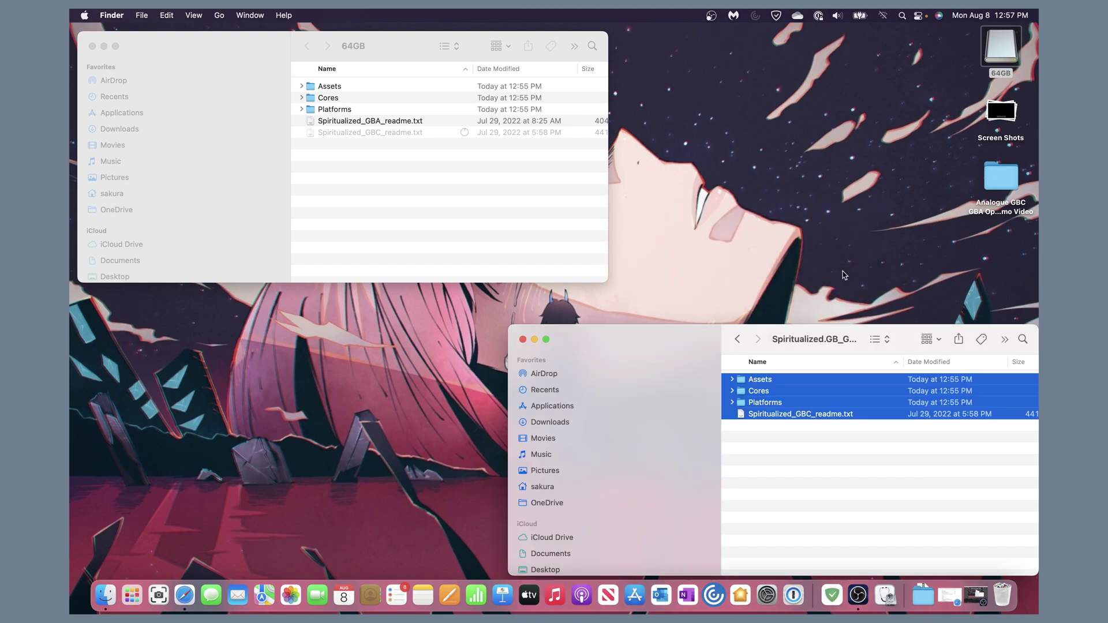
# Read Spiritualized_GBA_readme.txt on the 64GB drive, close it, and return the extracted-files window to Downloads.
pyautogui.click(459, 198)
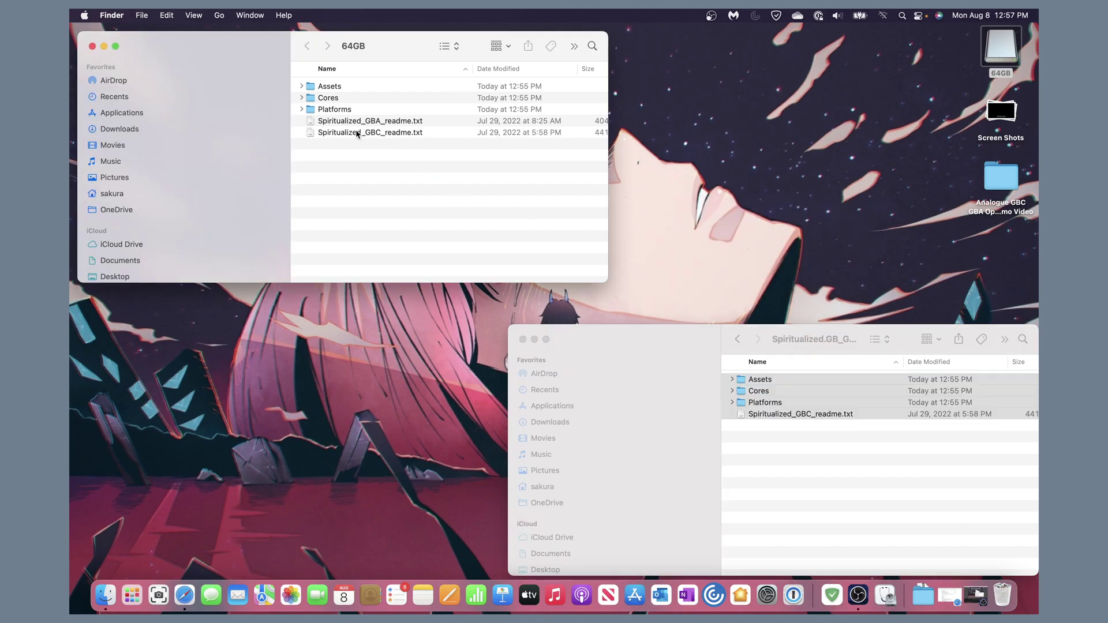
pyautogui.click(352, 123)
pyautogui.doubleClick(351, 123)
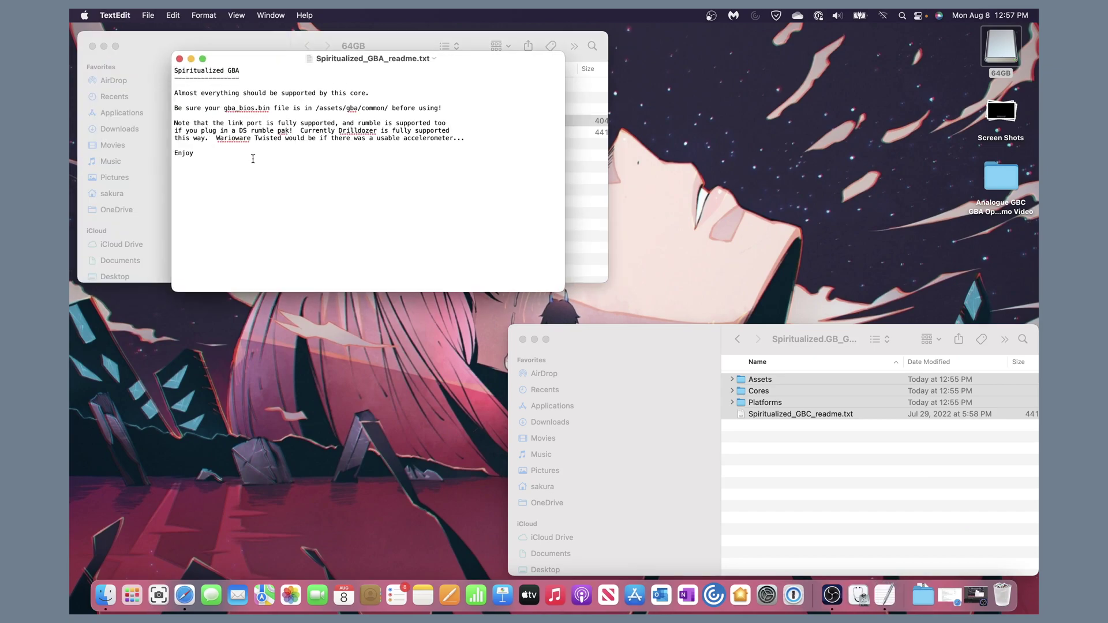
pyautogui.click(179, 59)
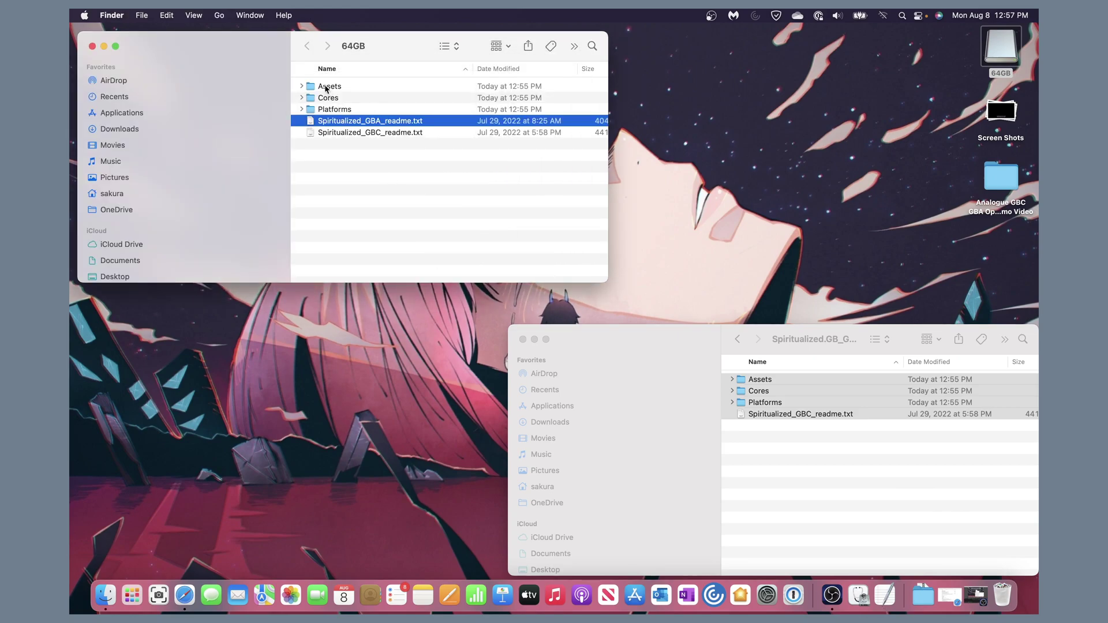
pyautogui.click(737, 340)
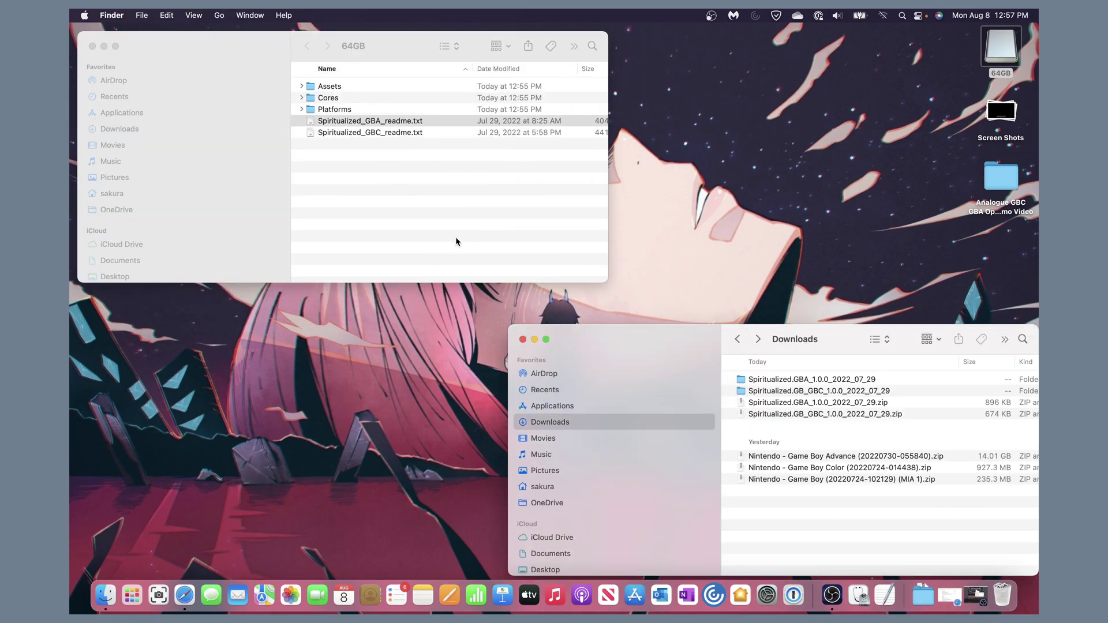
# Inspect the gba folder and its subfolder inside Assets on the 64GB drive, returning to the drive's root.
pyautogui.click(334, 87)
pyautogui.doubleClick(334, 86)
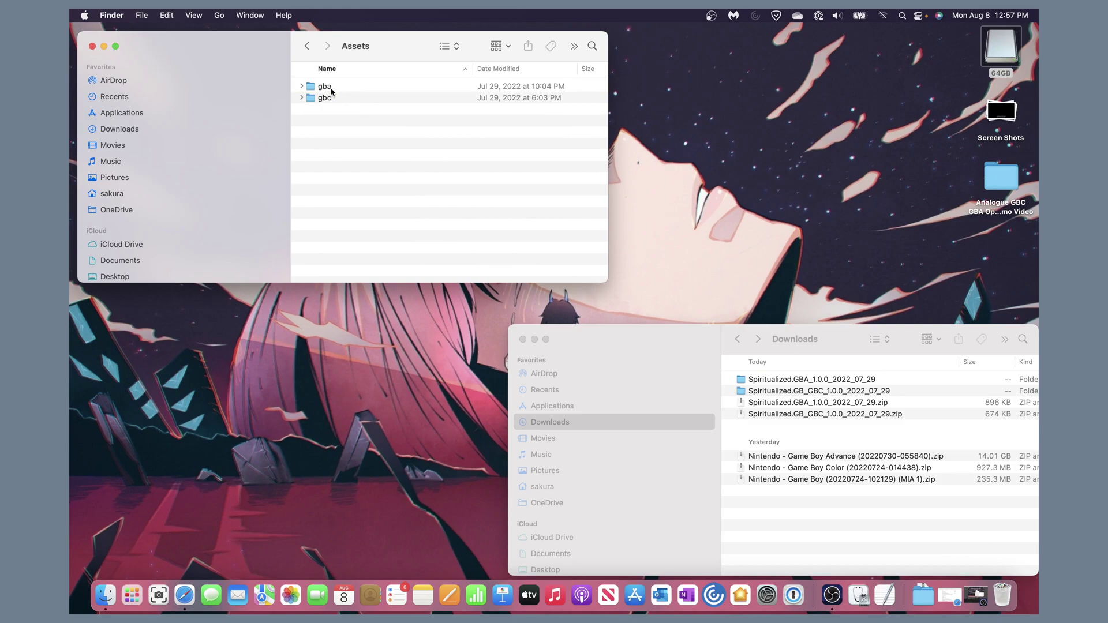
pyautogui.doubleClick(332, 88)
pyautogui.doubleClick(340, 93)
pyautogui.click(307, 48)
pyautogui.click(306, 48)
pyautogui.click(306, 48)
# Check the contents of the Cores folder, including Spiritualized.GBA, and the Platforms folder on the 64GB drive, returning to its root.
pyautogui.click(321, 98)
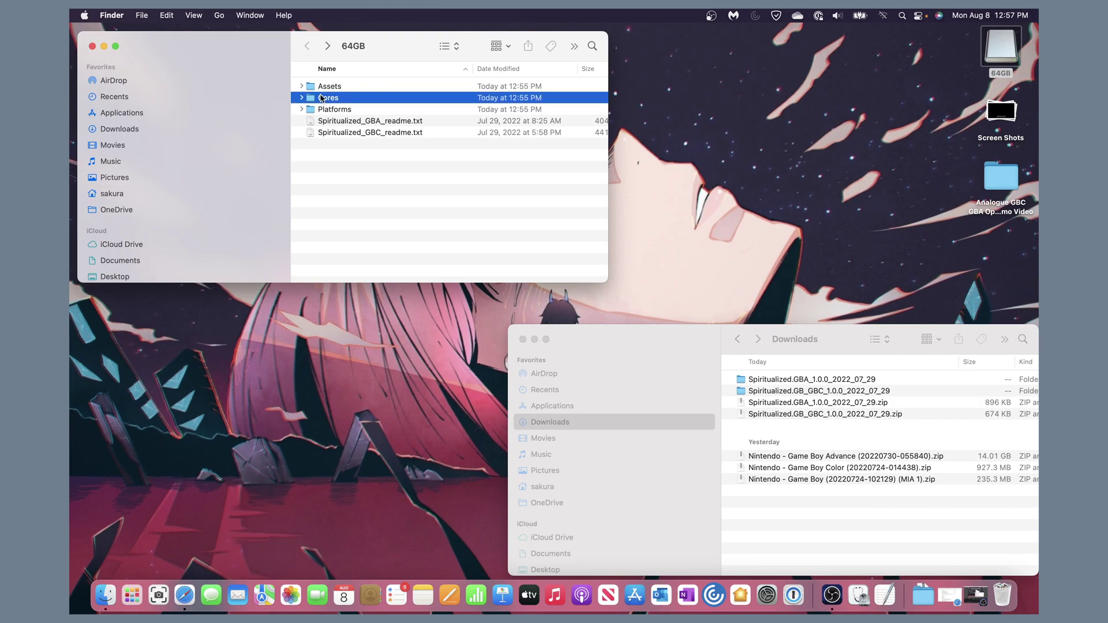
pyautogui.doubleClick(322, 98)
pyautogui.doubleClick(330, 87)
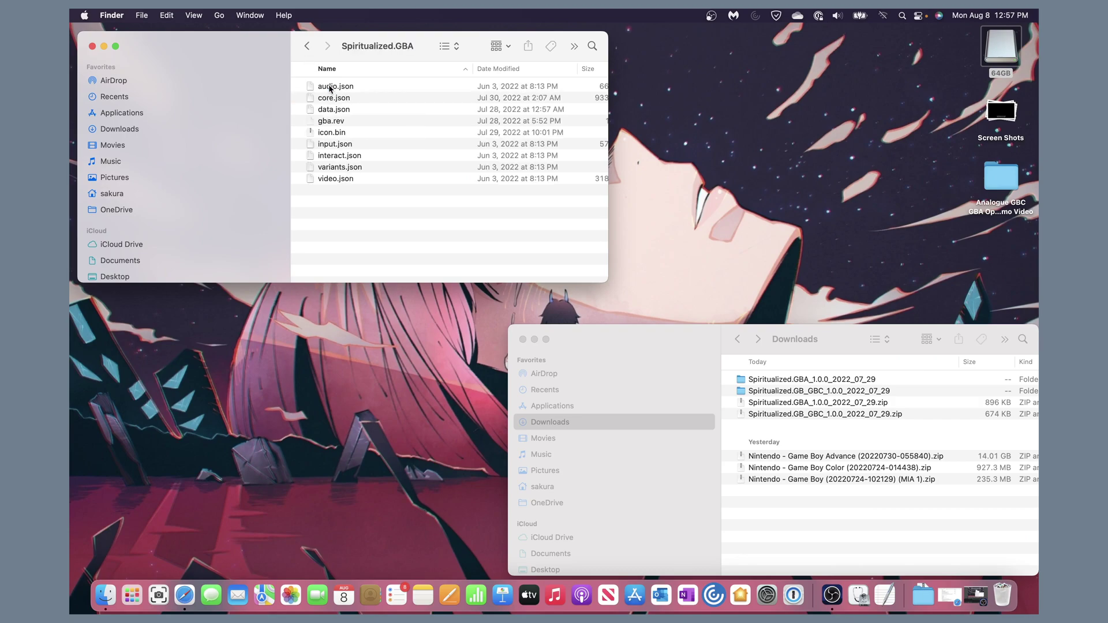
pyautogui.click(307, 49)
pyautogui.click(307, 48)
pyautogui.doubleClick(327, 110)
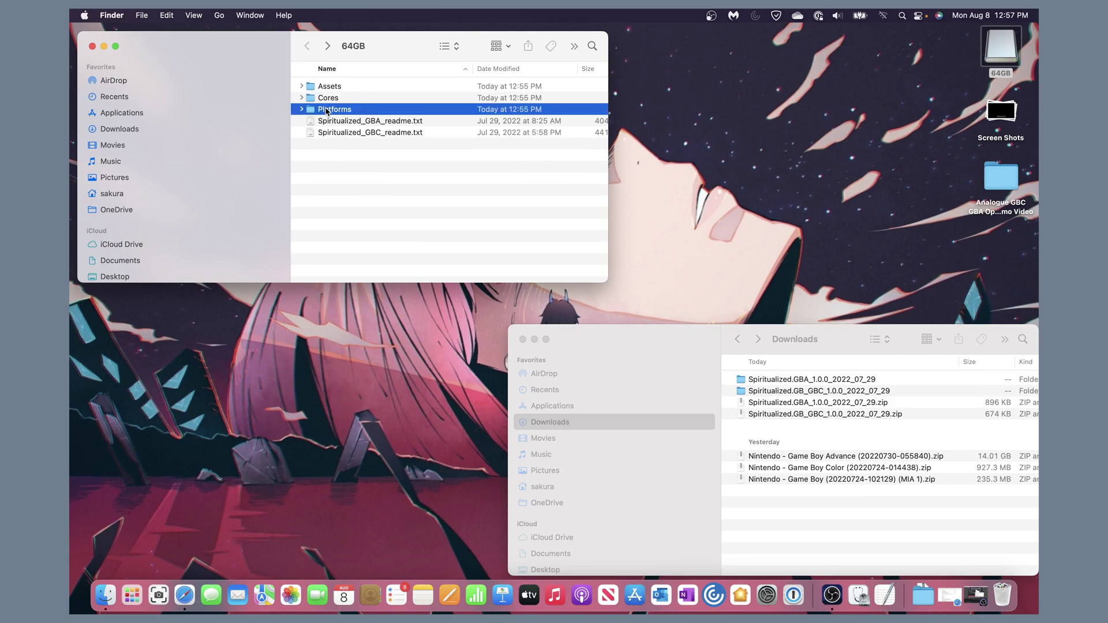
pyautogui.click(308, 47)
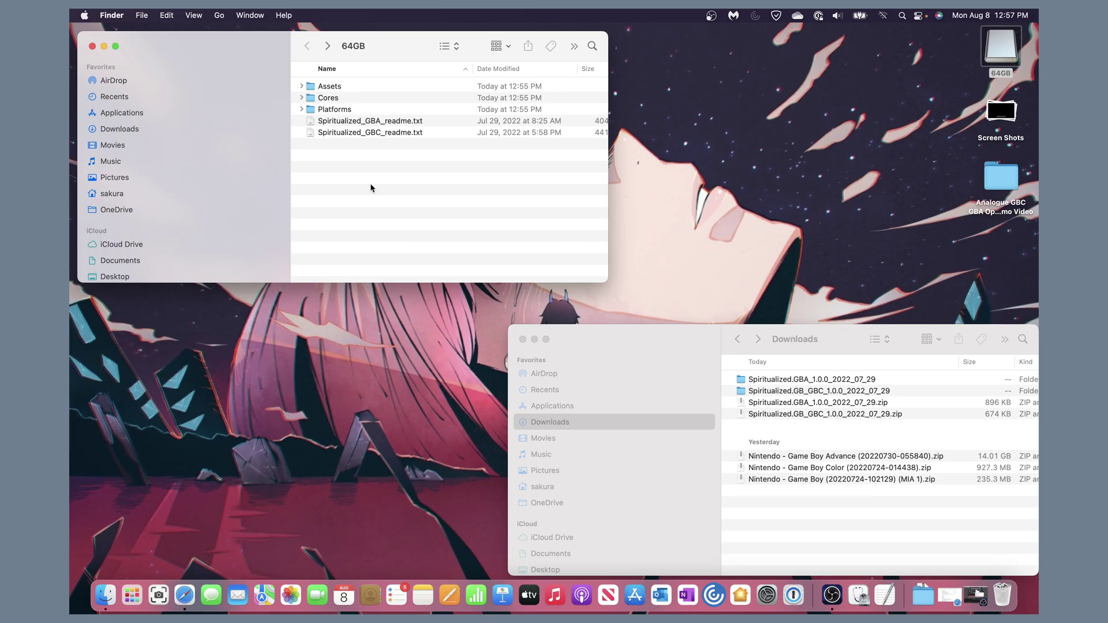
# Switch to Safari and review the Spiritualized GBA README installation instructions, highlighting the GBA bios requirement and the file name gba_bios.bin.
pyautogui.click(185, 595)
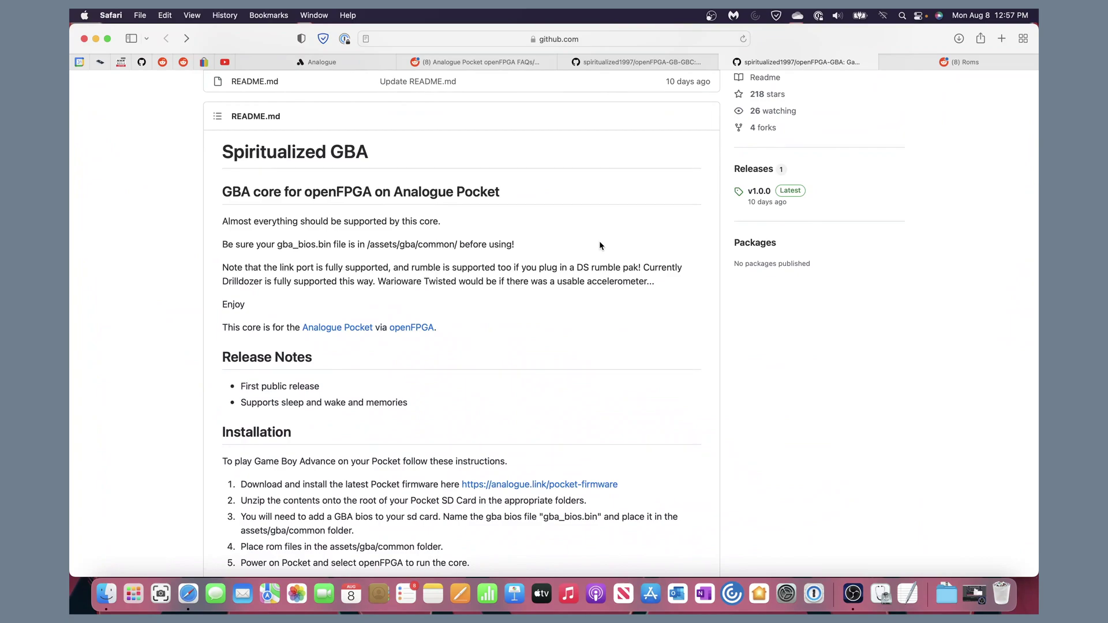
pyautogui.scroll(-4, 560, 299)
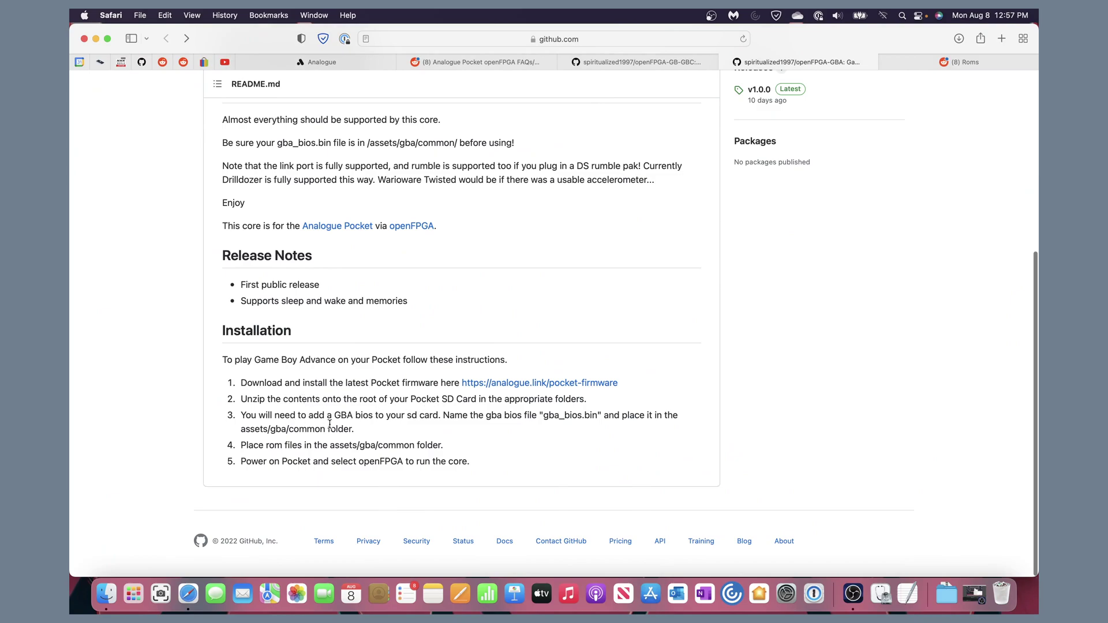
pyautogui.moveTo(335, 416); pyautogui.dragTo(439, 422)
pyautogui.click(484, 417)
pyautogui.moveTo(546, 417); pyautogui.dragTo(595, 417)
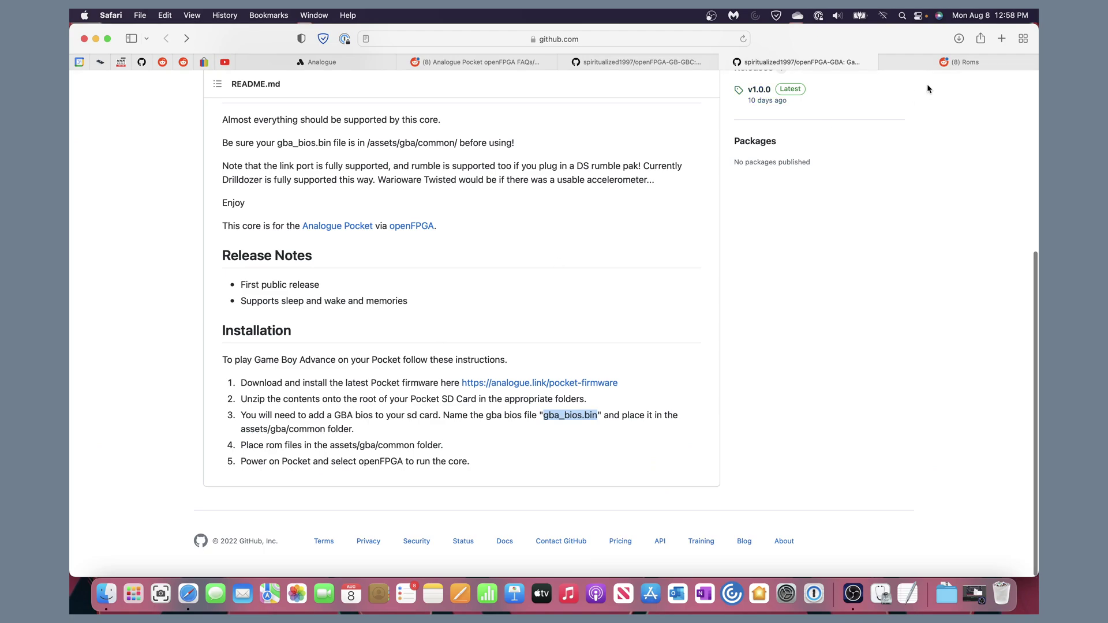
pyautogui.click(613, 418)
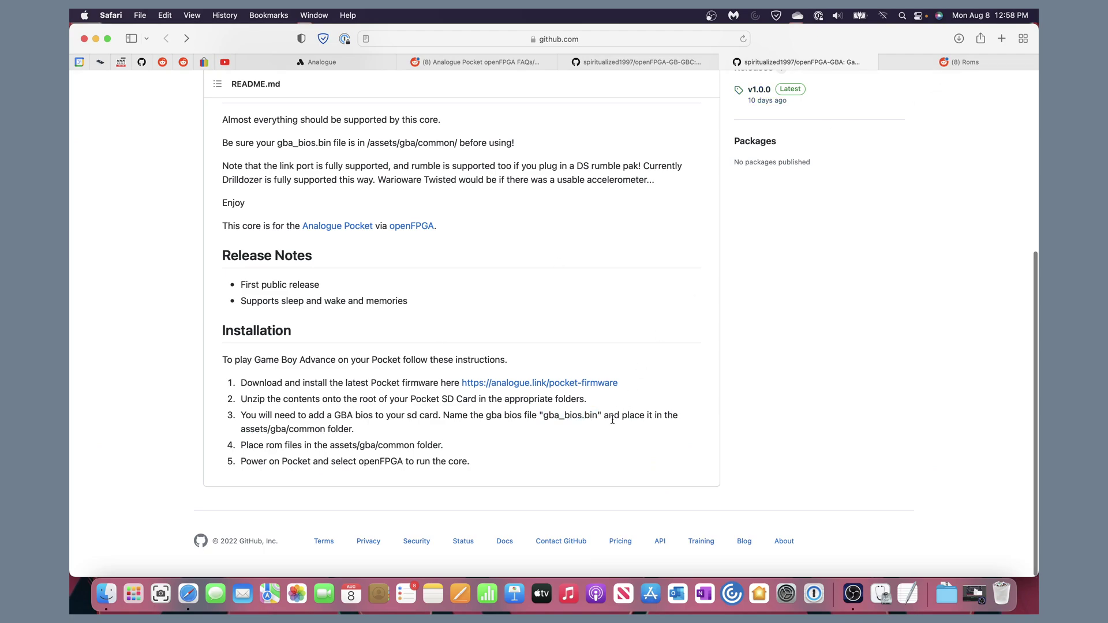
# Switch to the r/Roms subreddit page and look over its pinned Roms Megathread 4.0 HTML Edition 2021 post and the post list.
pyautogui.click(900, 61)
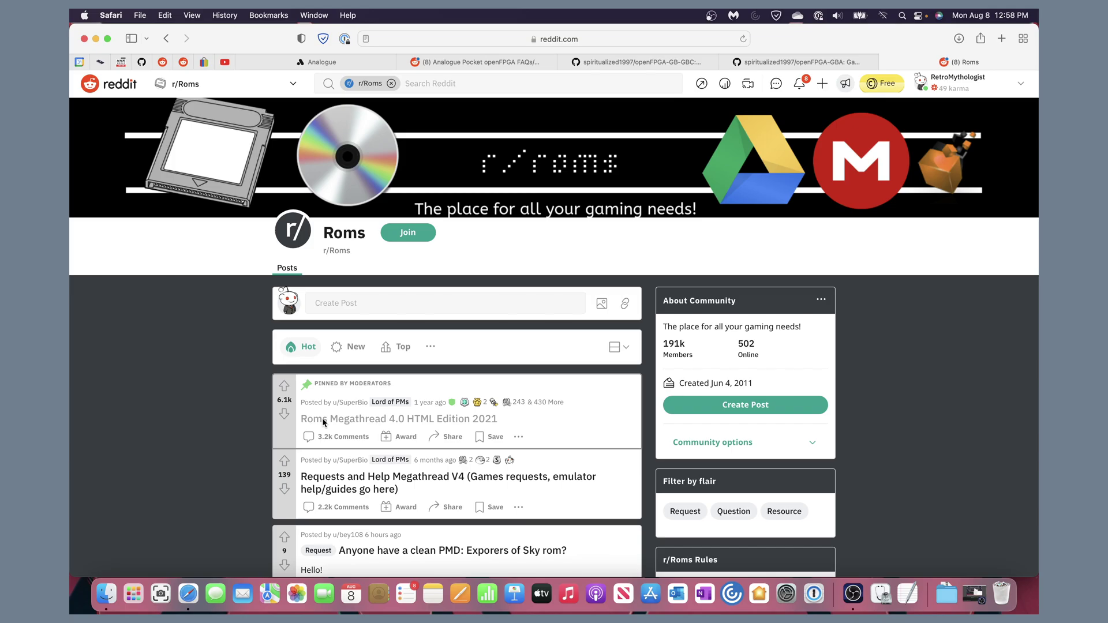
pyautogui.click(322, 422)
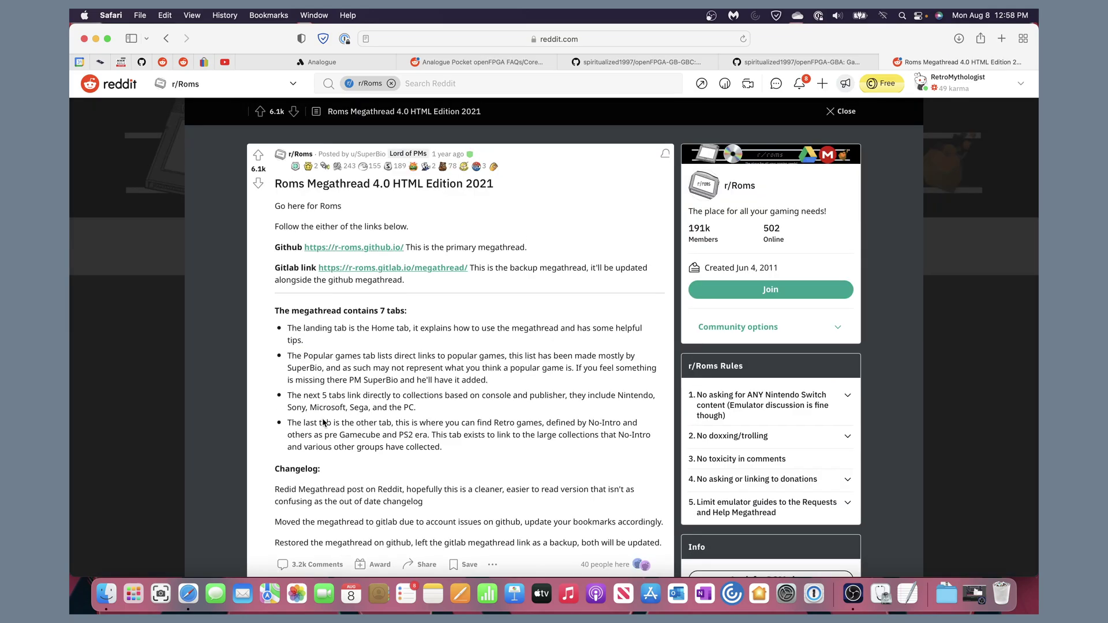
pyautogui.press('Escape')
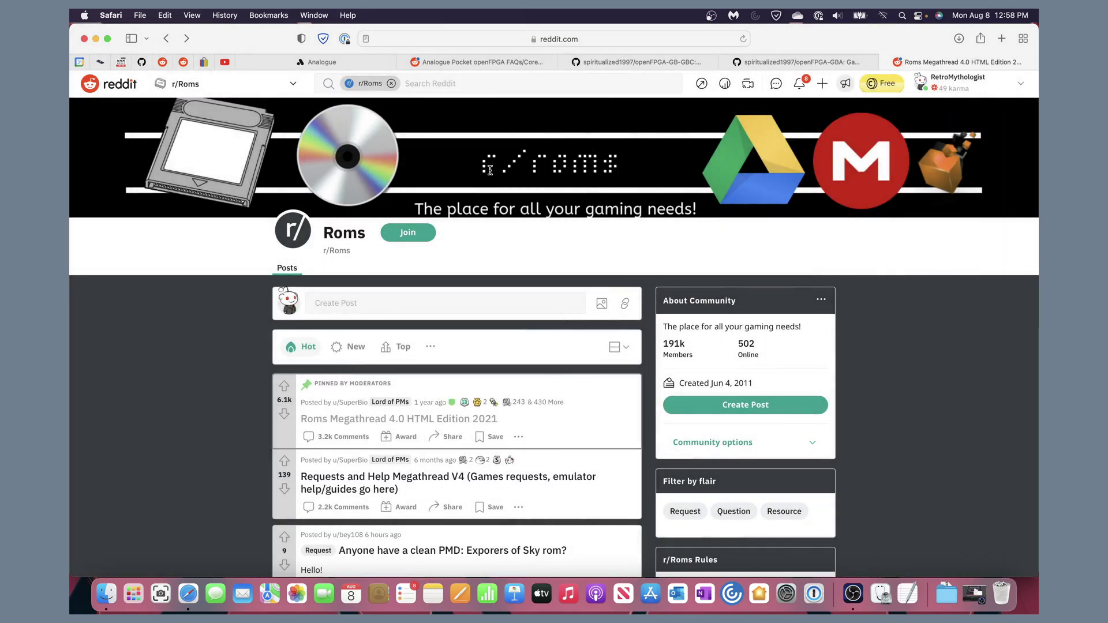
pyautogui.scroll(-3, 333, 358)
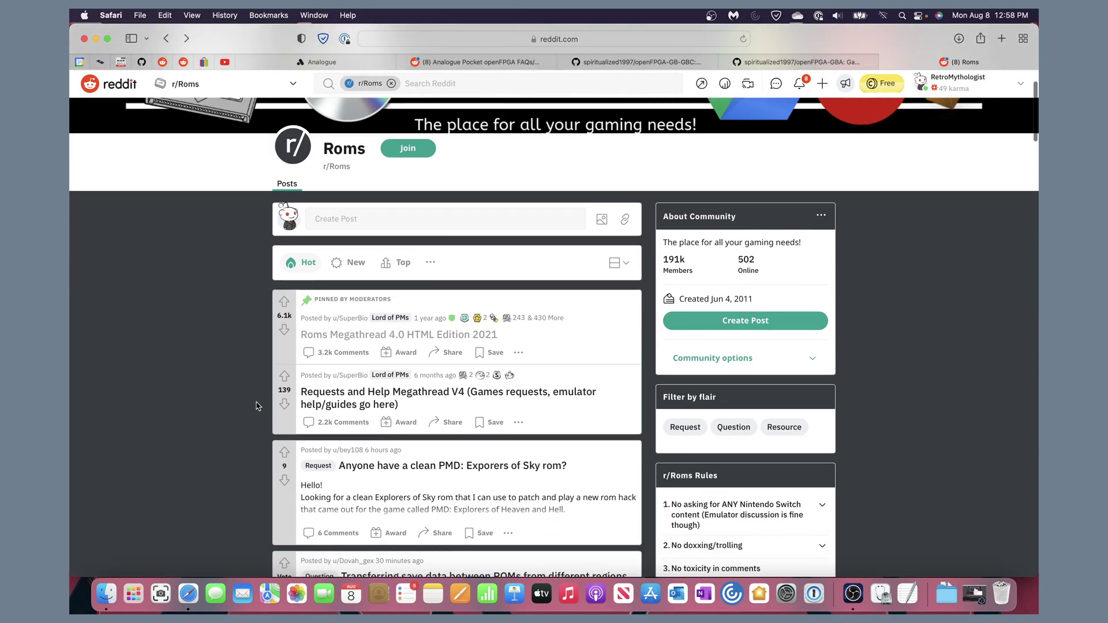
pyautogui.scroll(-10, 333, 358)
pyautogui.scroll(15, 341, 357)
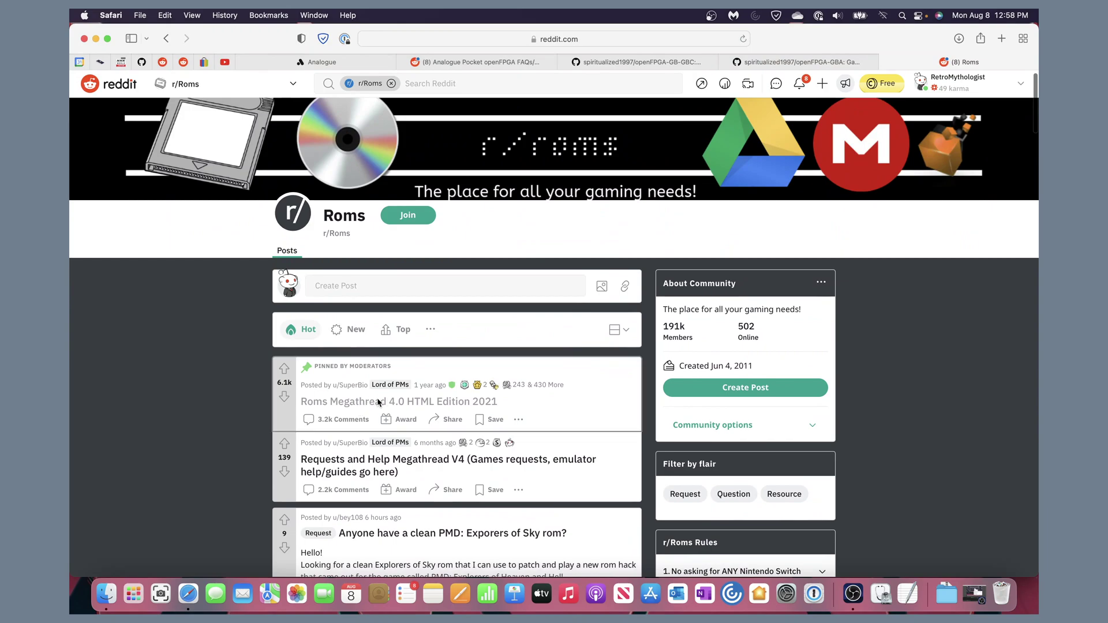
# From the pinned Roms Megathread 4.0 post, open the primary r-roms.github.io megathread and go to its Retro Tab page.
pyautogui.click(378, 402)
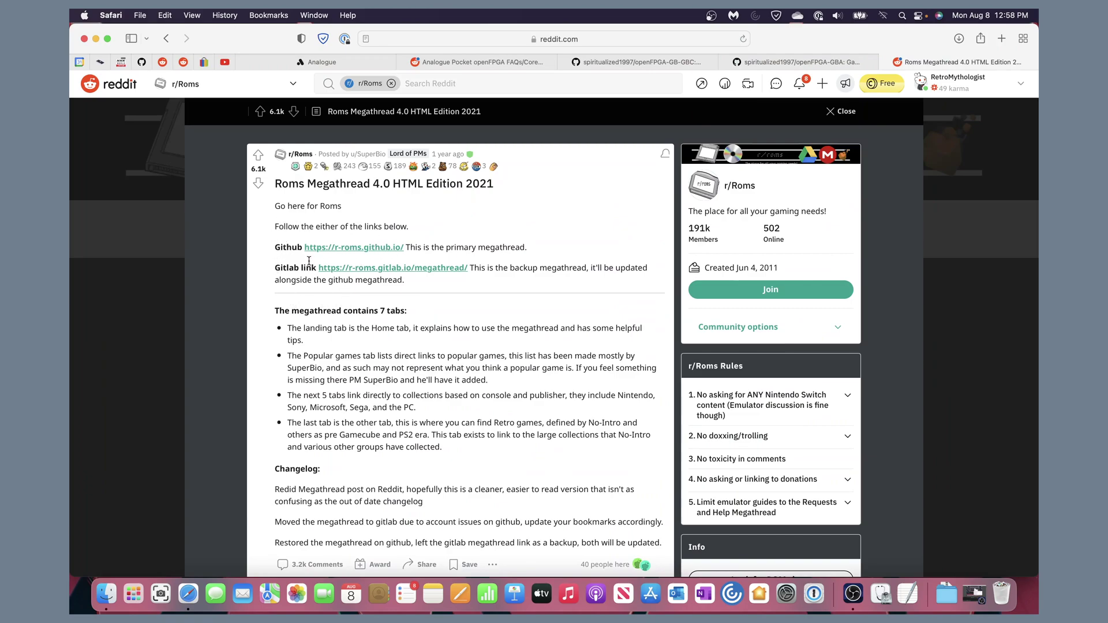
pyautogui.click(364, 248)
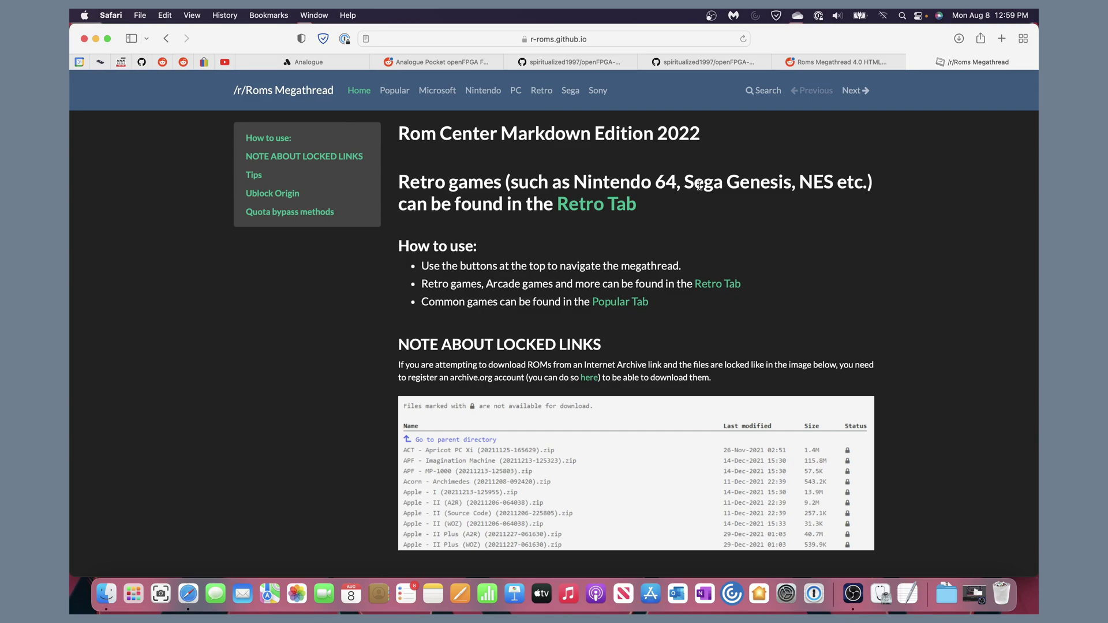
pyautogui.click(575, 205)
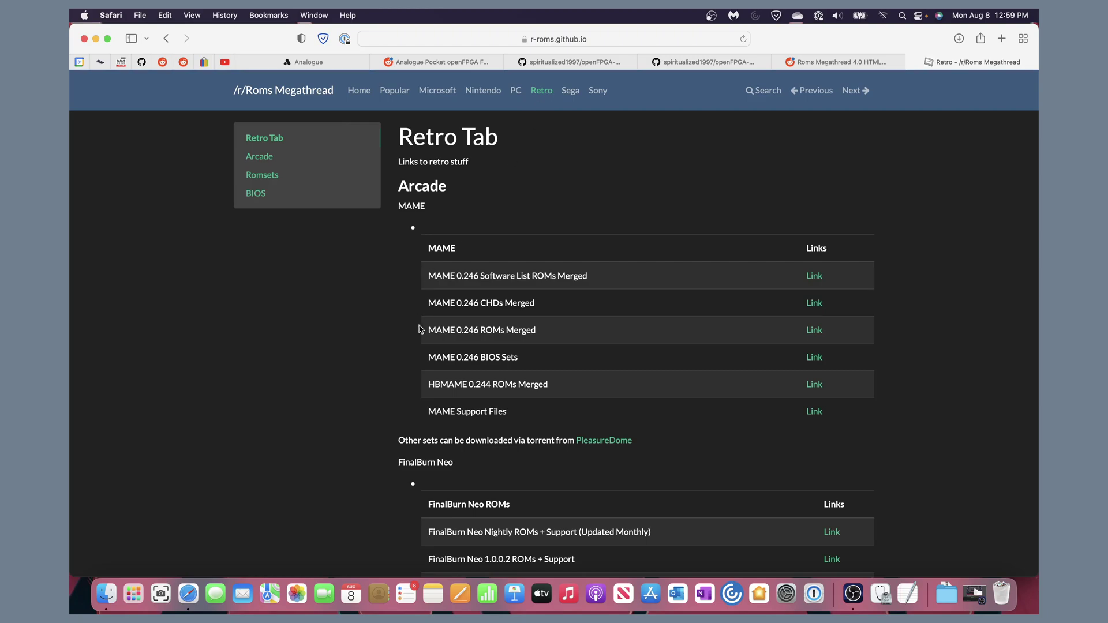
# Find Nintendo - Game Boy Color in the Internet Archive No-Intro table, open its link in a new tab and switch to that tab.
pyautogui.scroll(-5, 465, 391)
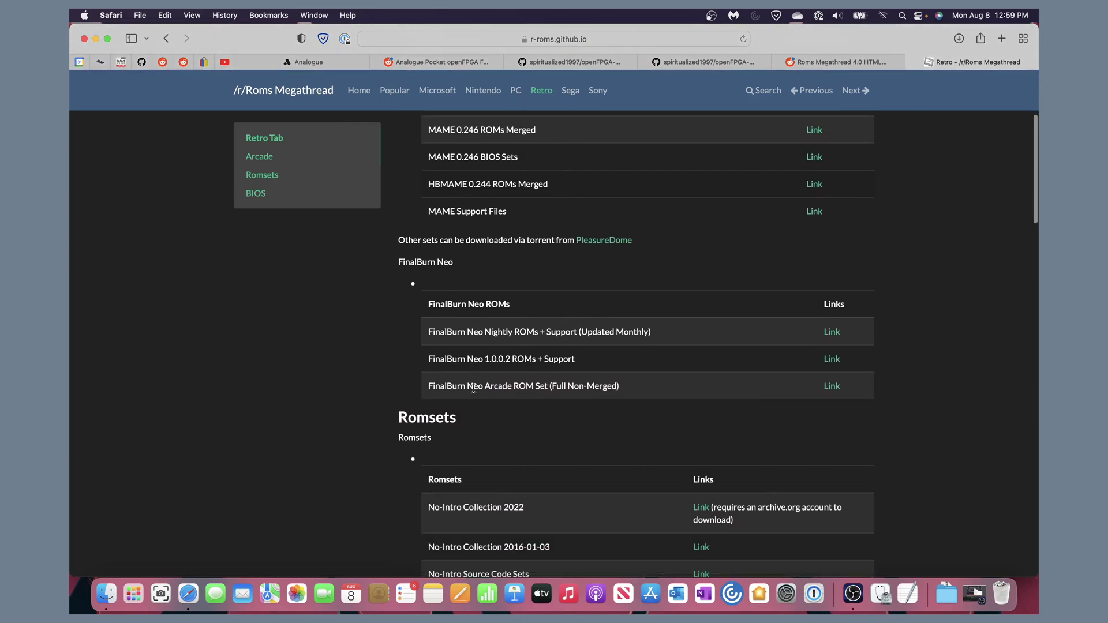
pyautogui.scroll(-15, 474, 388)
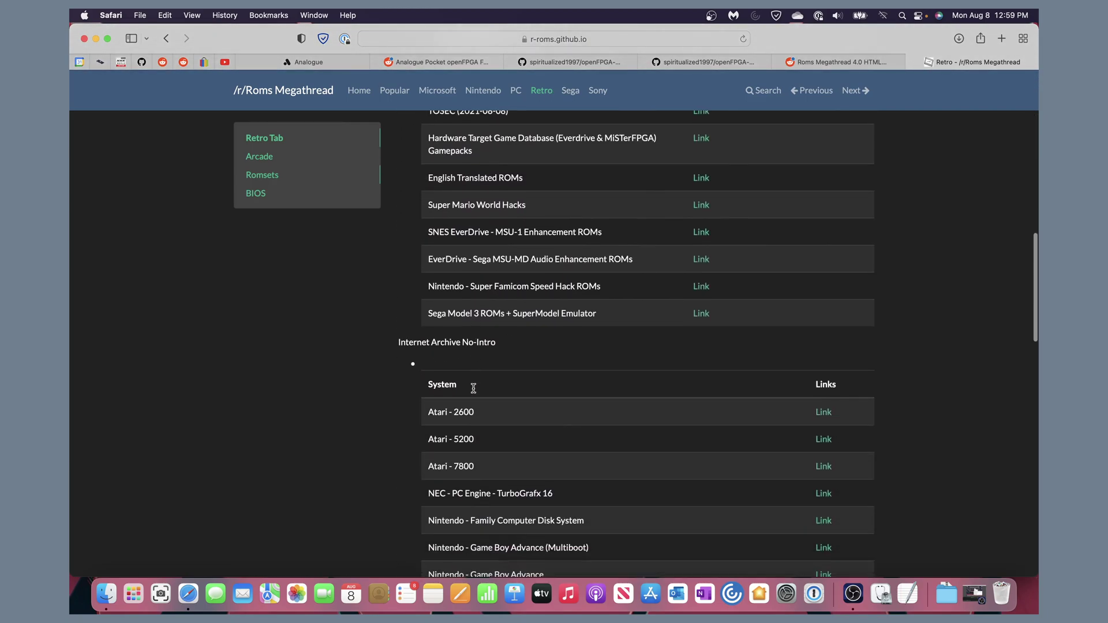
pyautogui.scroll(-3, 474, 387)
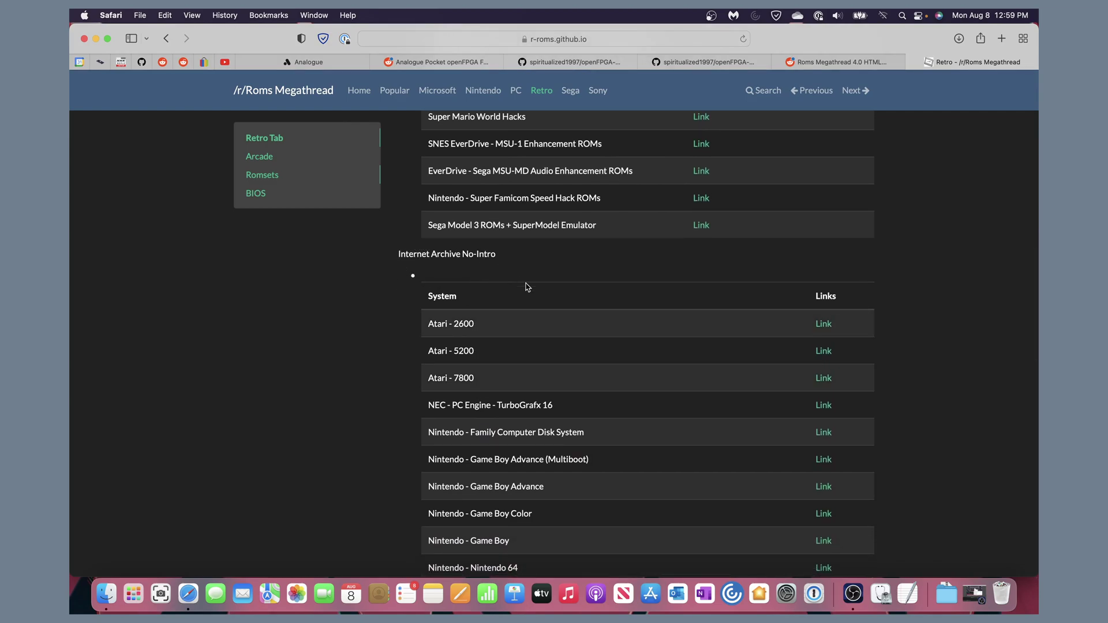
pyautogui.scroll(-6, 542, 294)
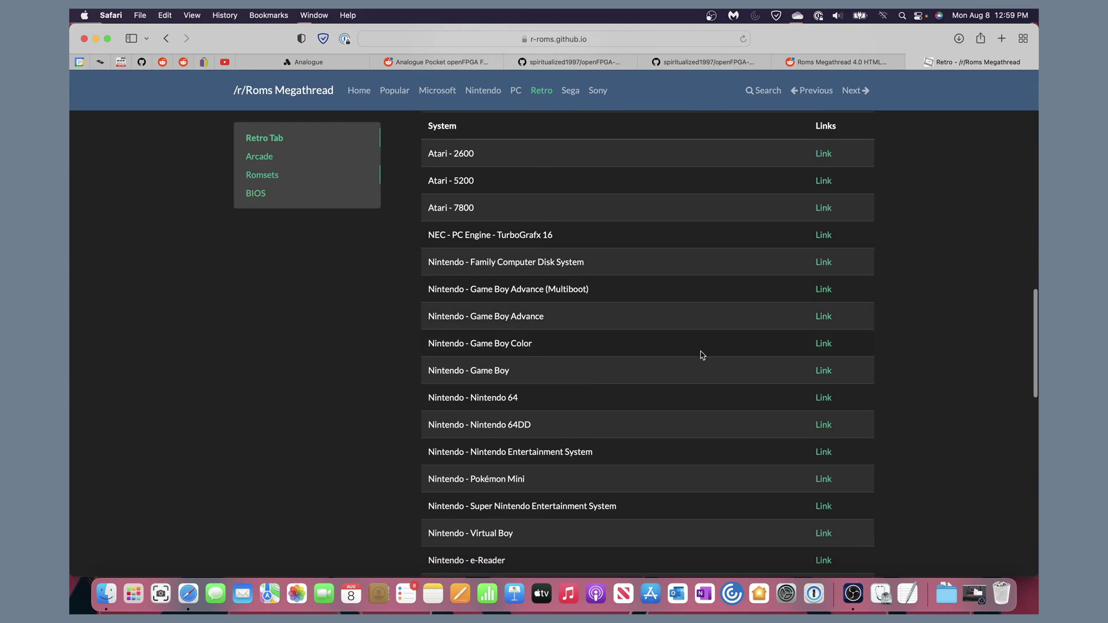
pyautogui.scroll(-1, 749, 354)
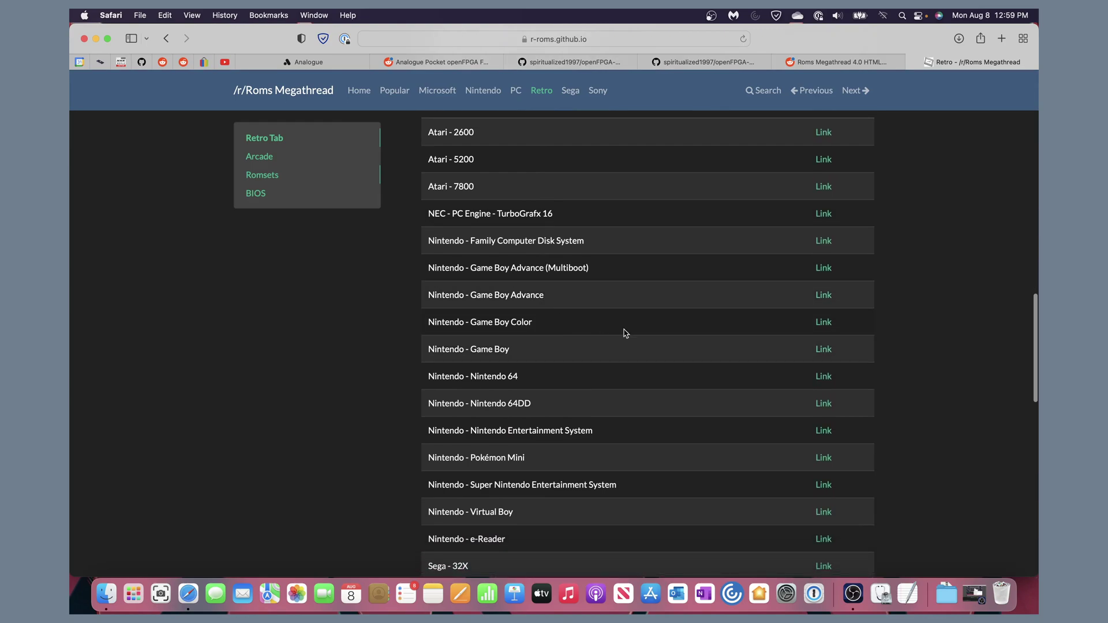
pyautogui.rightClick(826, 325)
pyautogui.click(840, 329)
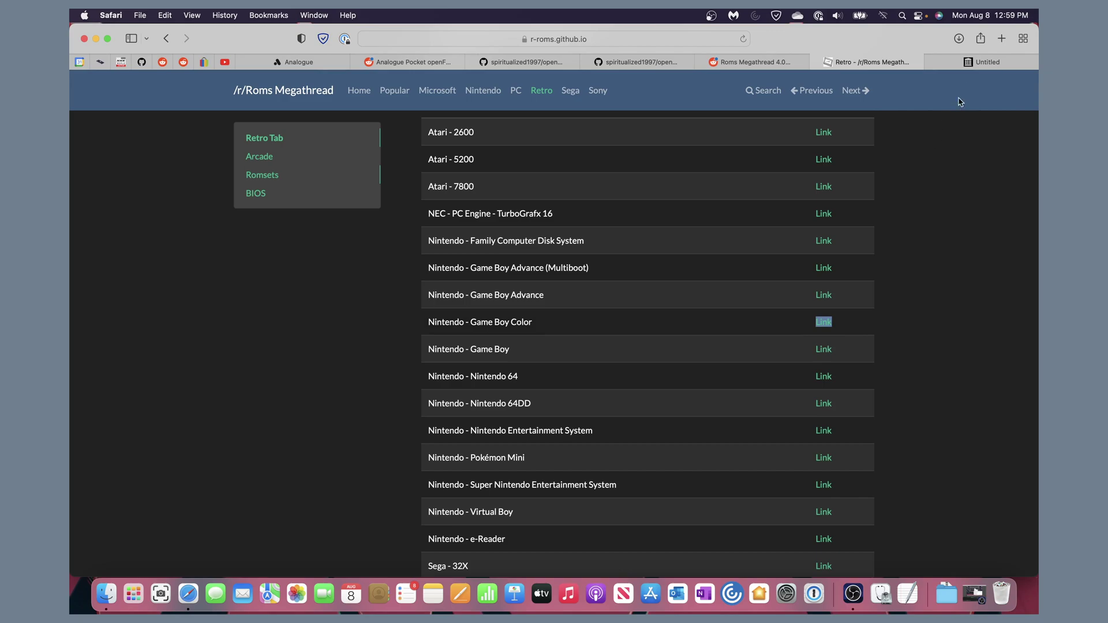
pyautogui.click(975, 64)
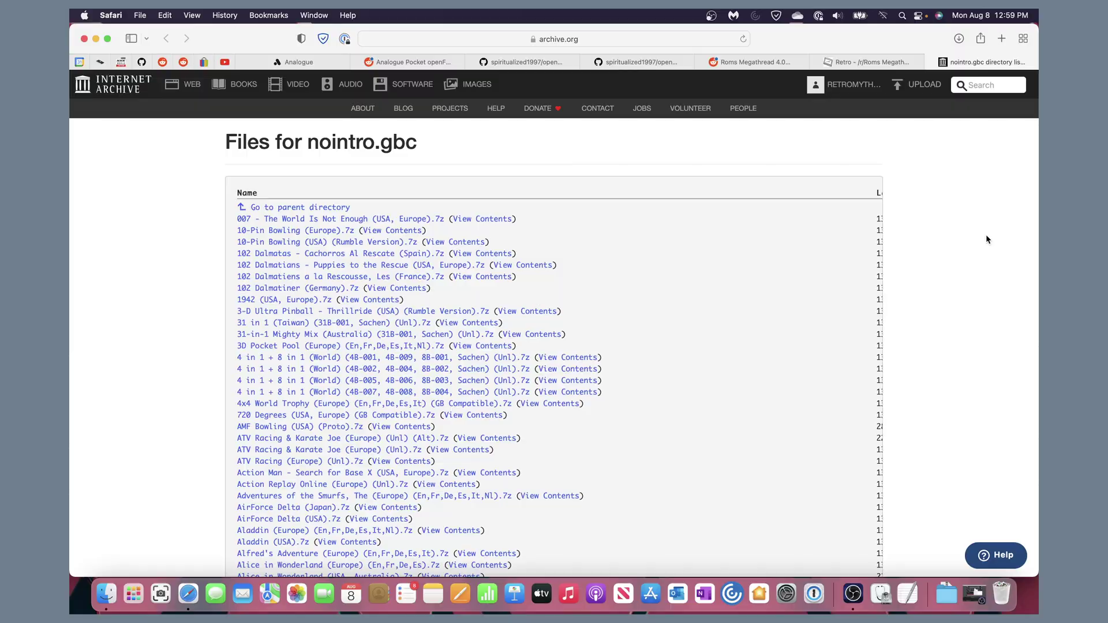
# Browse the game archives in the nointro.gbc file listing.
pyautogui.scroll(-20, 910, 330)
pyautogui.scroll(-20, 911, 331)
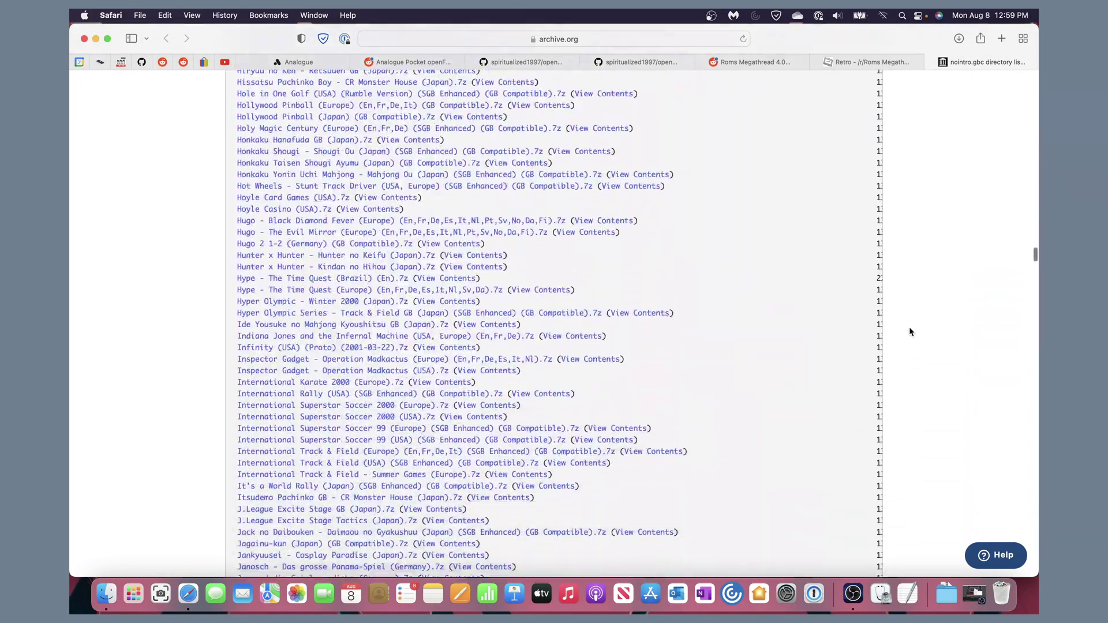
pyautogui.scroll(20, 818, 296)
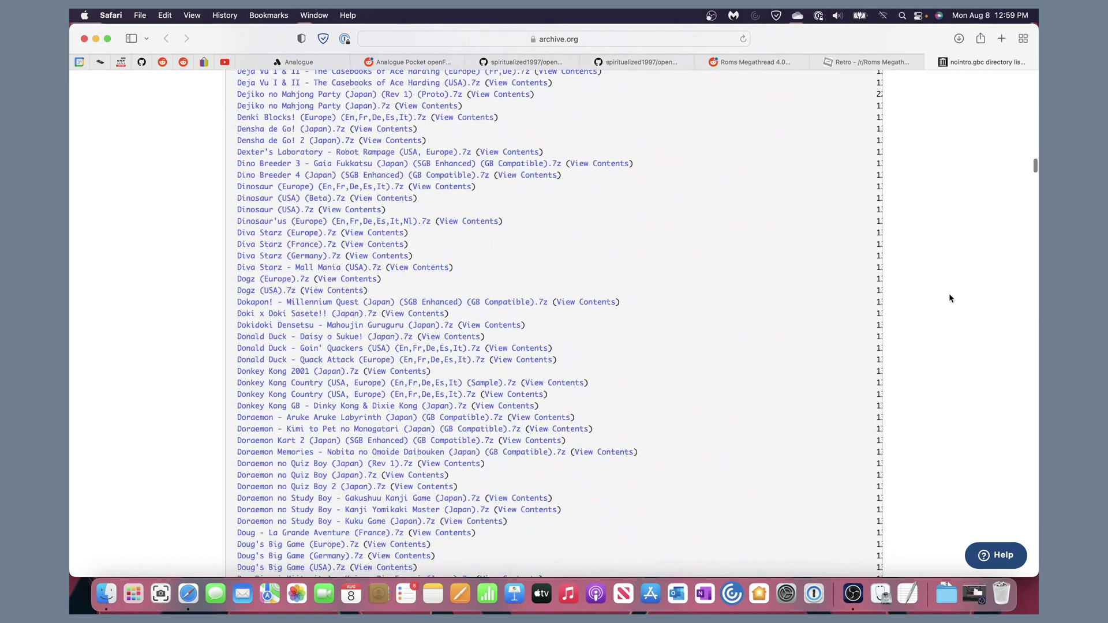
# Search the nointro.gbc listing for "bios" and download [BIOS] Nintendo Game Boy Color Boot ROM (World) (Rev 1).7z.
pyautogui.press('super+f')
pyautogui.write('bios')
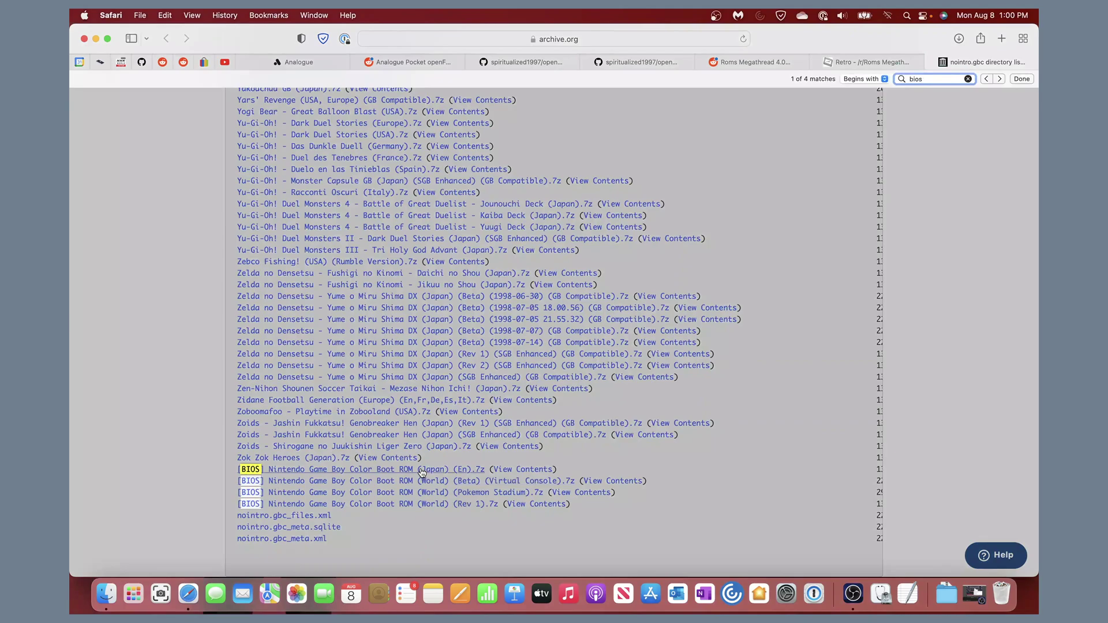
pyautogui.click(428, 504)
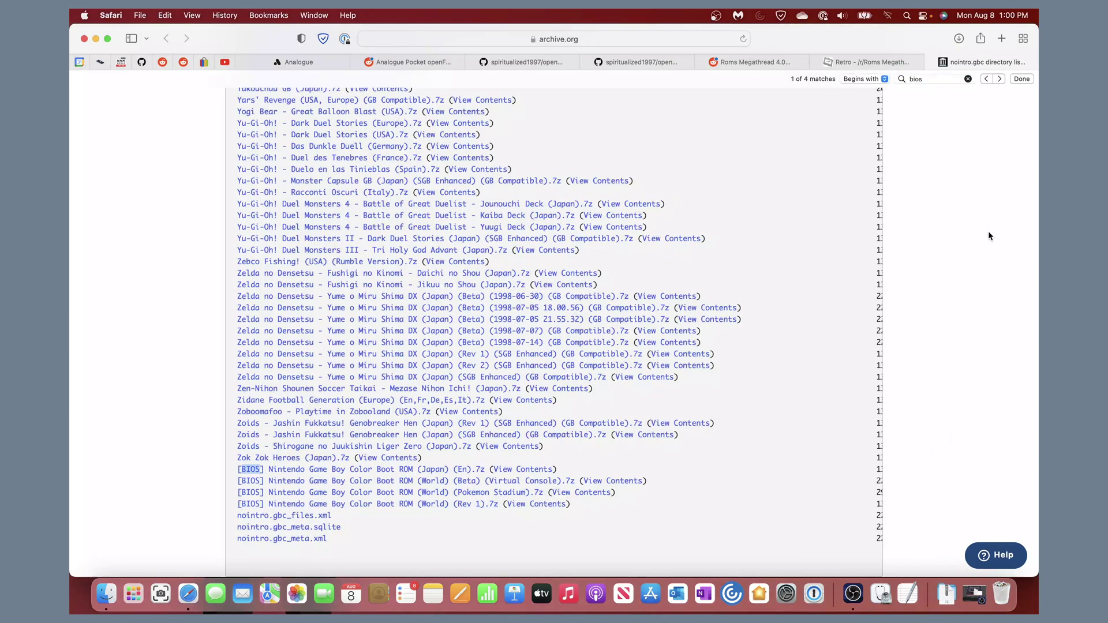
# Return to the megathread's Retro page, open the Nintendo - Game Boy Advance link in a new tab and switch to it.
pyautogui.click(871, 62)
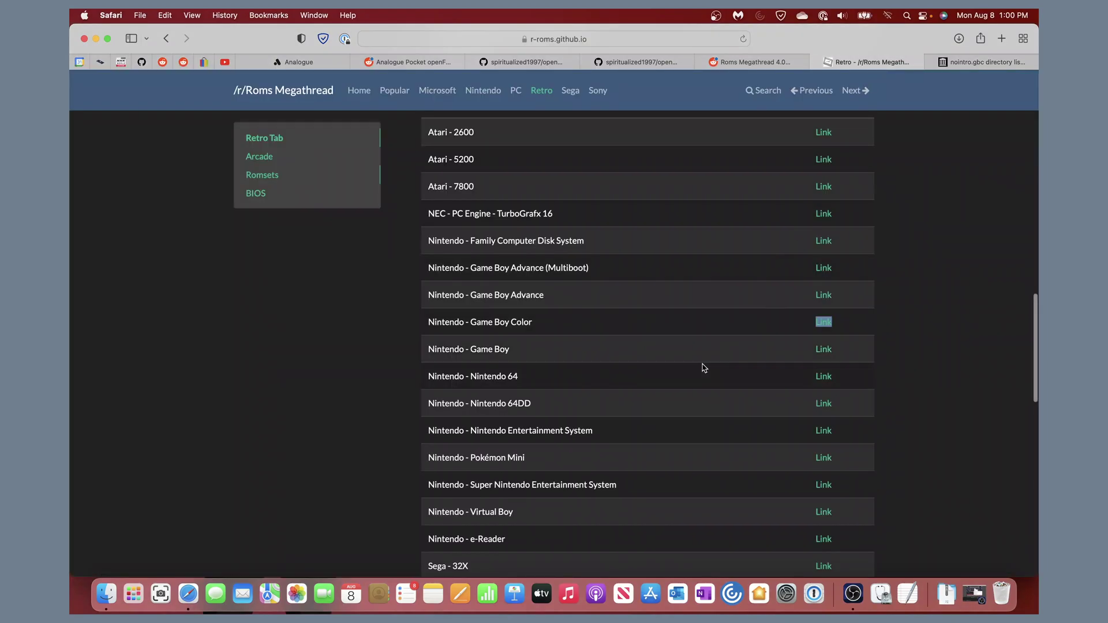
pyautogui.rightClick(824, 296)
pyautogui.click(866, 301)
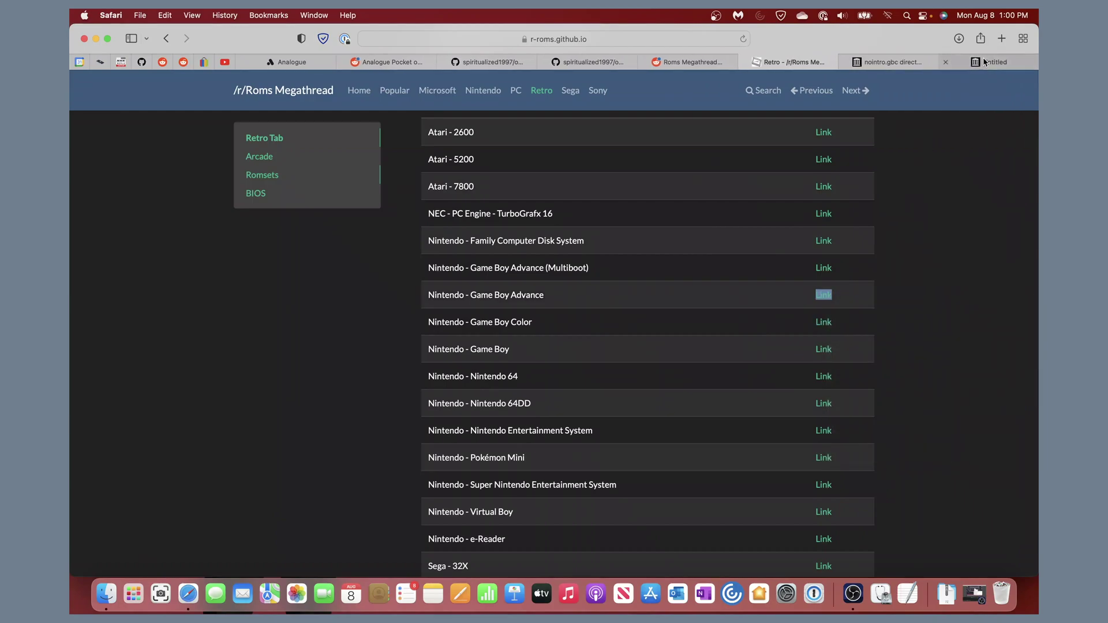
pyautogui.click(994, 60)
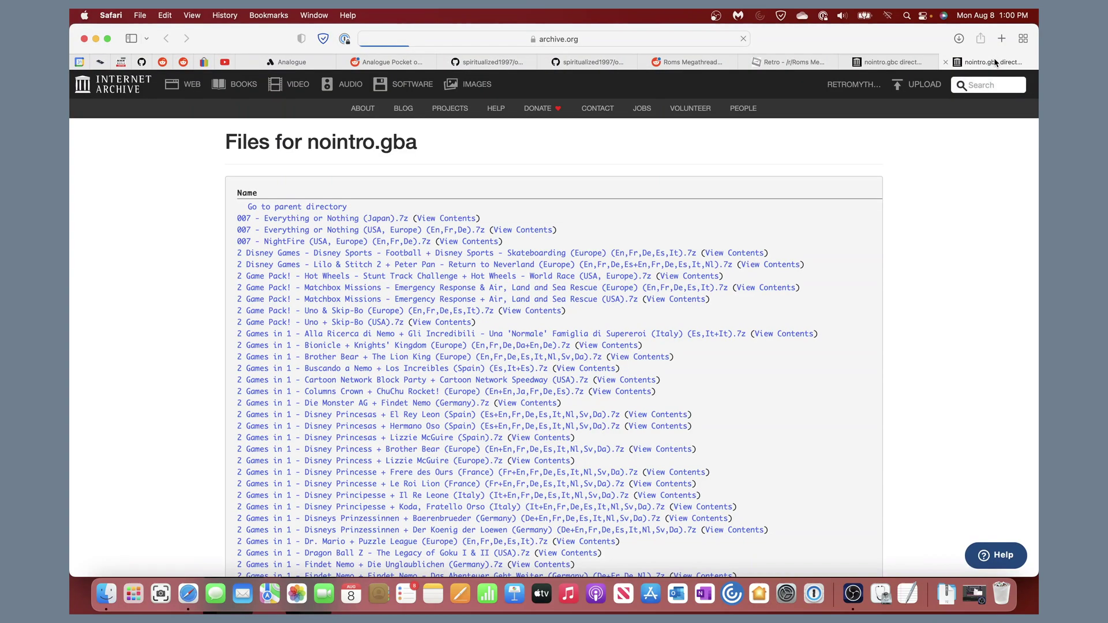
# Find the "bios" entries in the nointro.gba listing and download [BIOS] Game Boy Advance (World).7z.
pyautogui.scroll(-10, 903, 275)
pyautogui.scroll(-15, 903, 280)
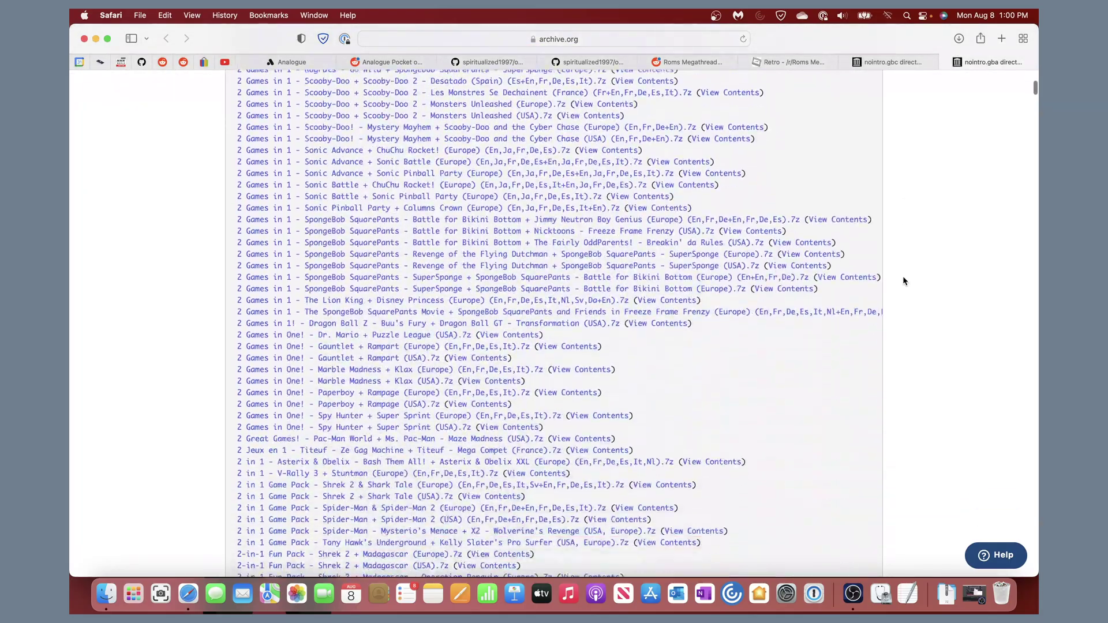
pyautogui.scroll(-10, 903, 280)
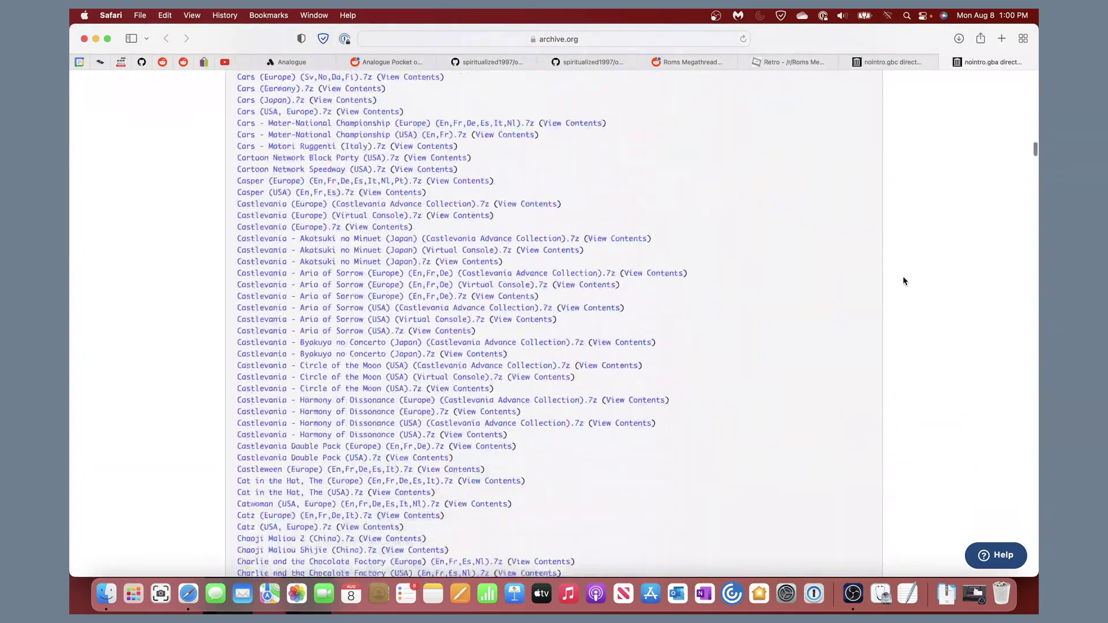
pyautogui.press('super+f')
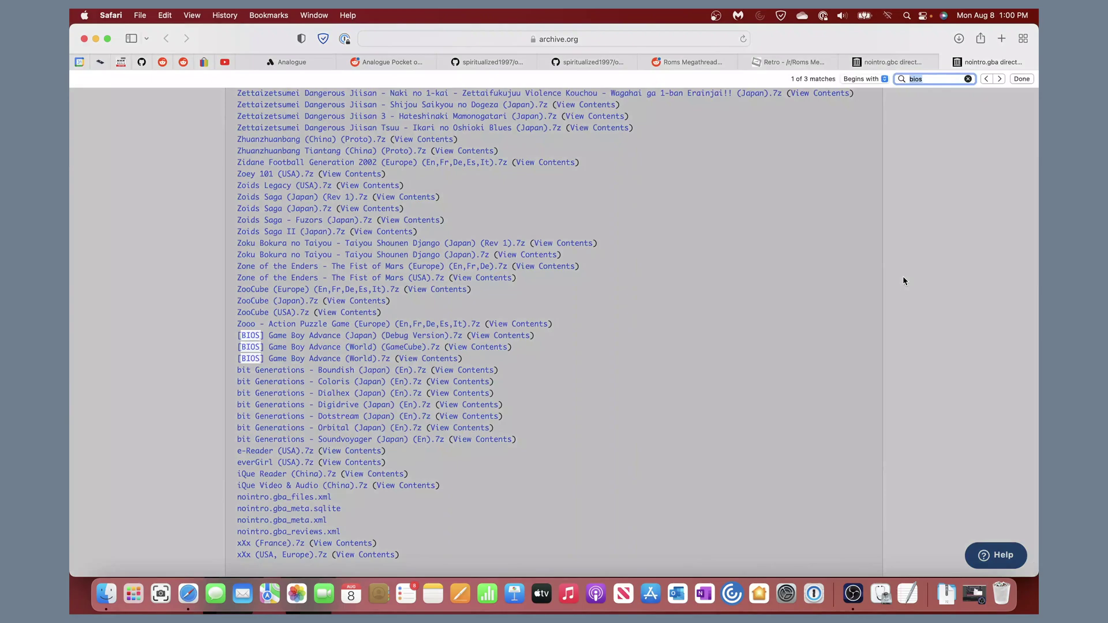
pyautogui.click(333, 359)
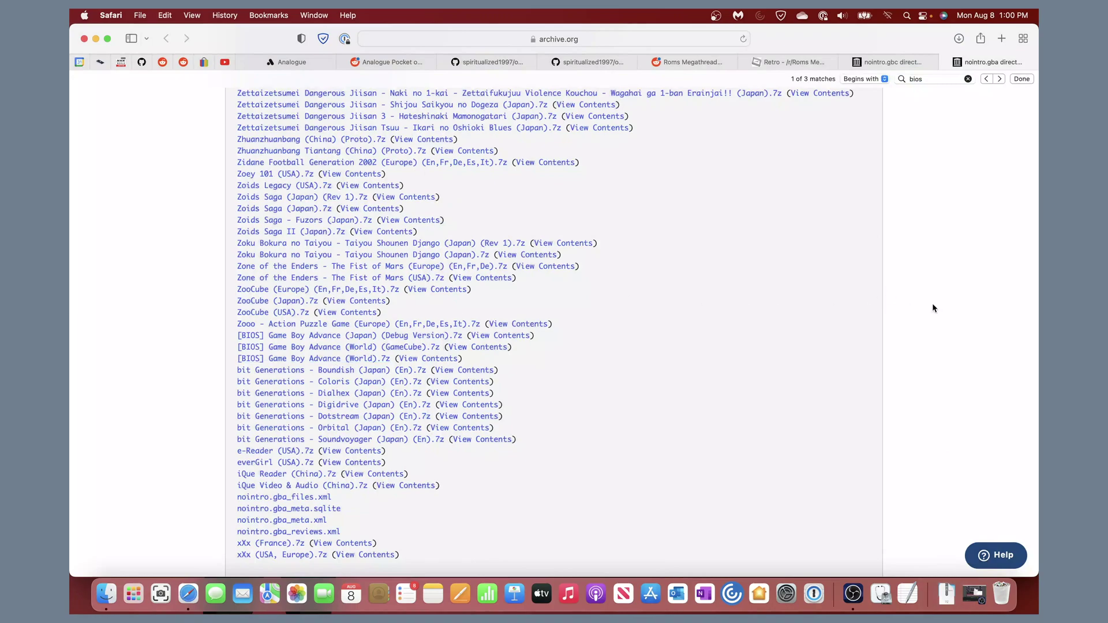
# Search the nointro.gba listing for "super mario" and download Super Mario Advance (USA) (Demo) (Kiosk).7z.
pyautogui.press('super+f')
pyautogui.write('super mario')
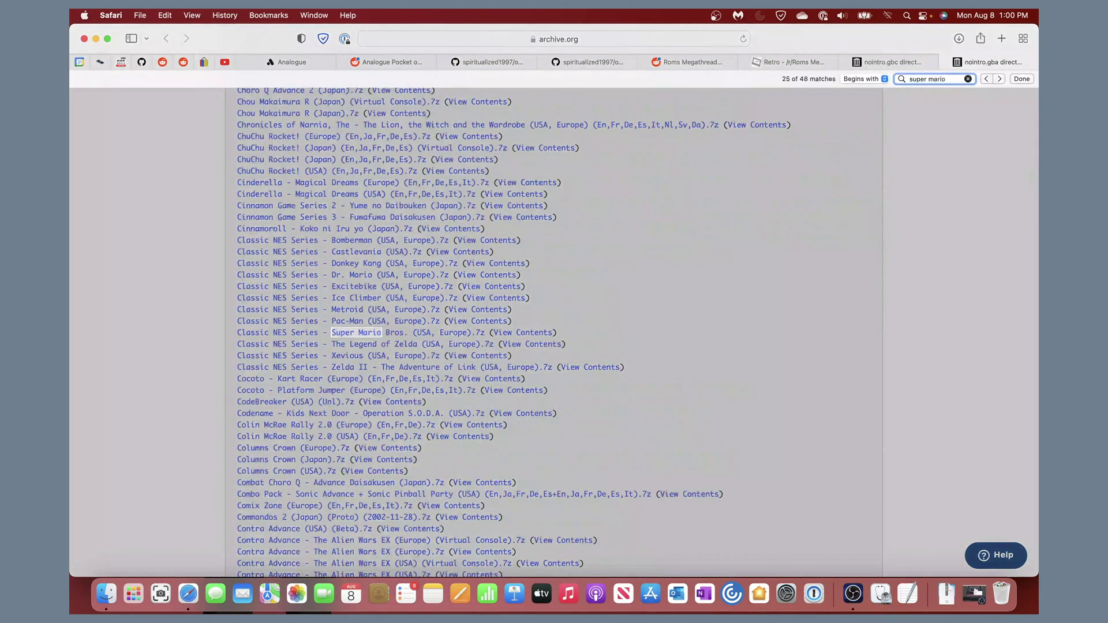
pyautogui.press('Return')
pyautogui.press('Return')
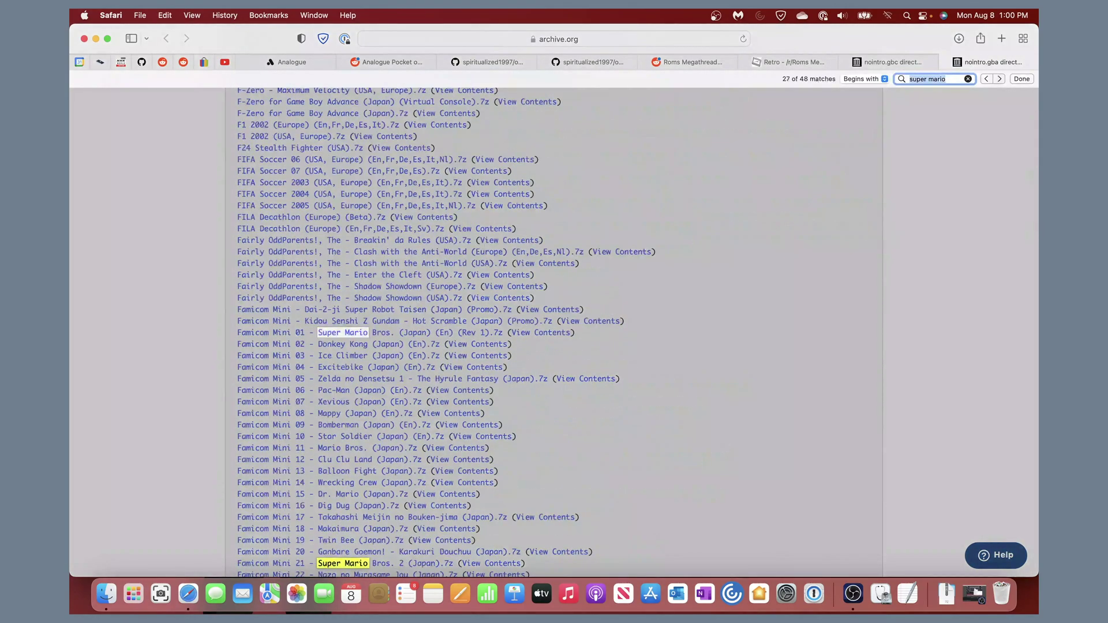
pyautogui.press('Return')
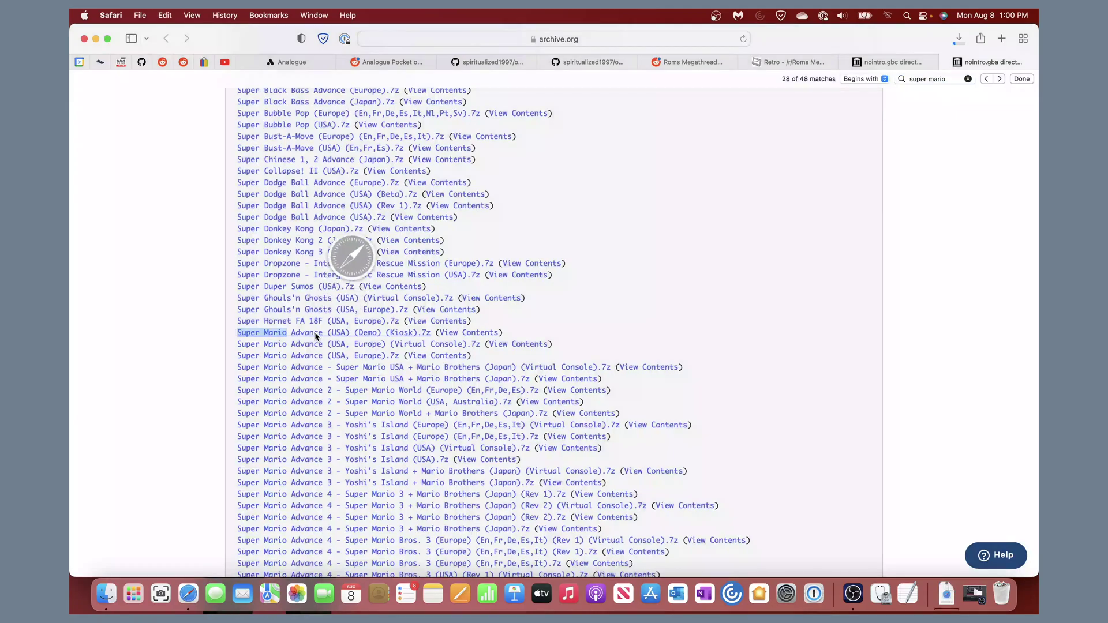
# Go back to the nointro.gbc listing, search for "super mario" and download Super Mario Bros. Deluxe (USA, Europe).7z.
pyautogui.click(885, 65)
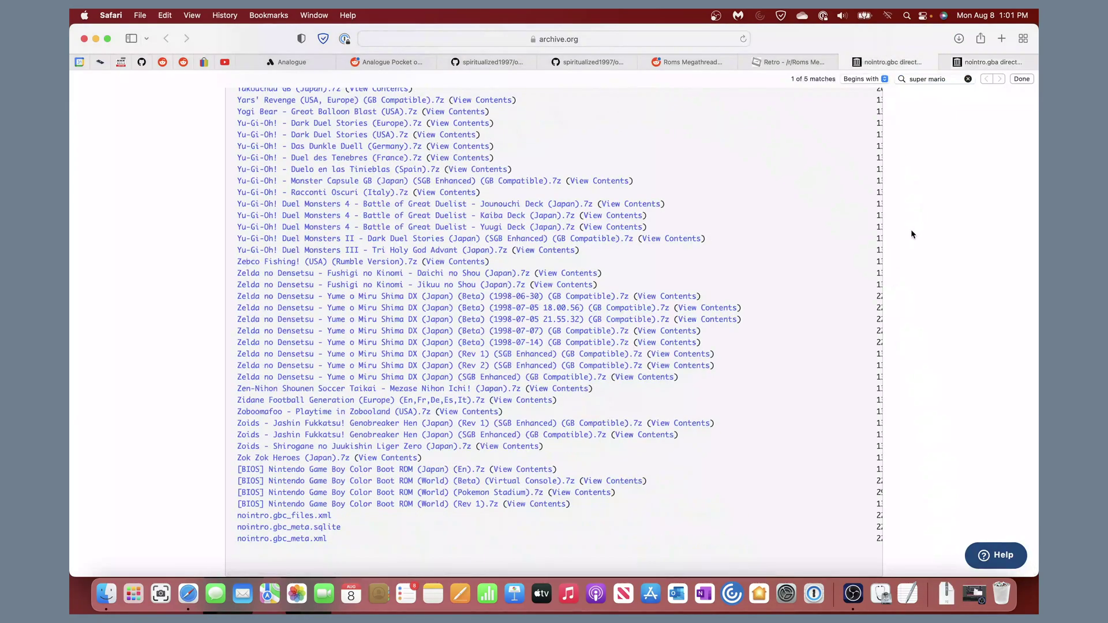
pyautogui.press('super+f')
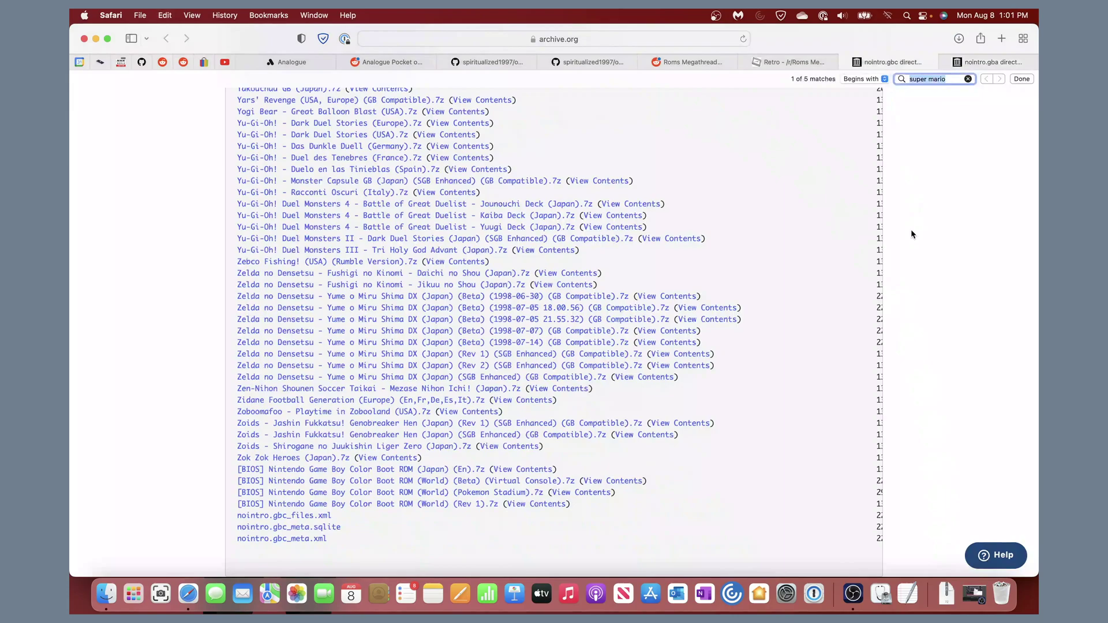
pyautogui.press('BackSpace')
pyautogui.write('su')
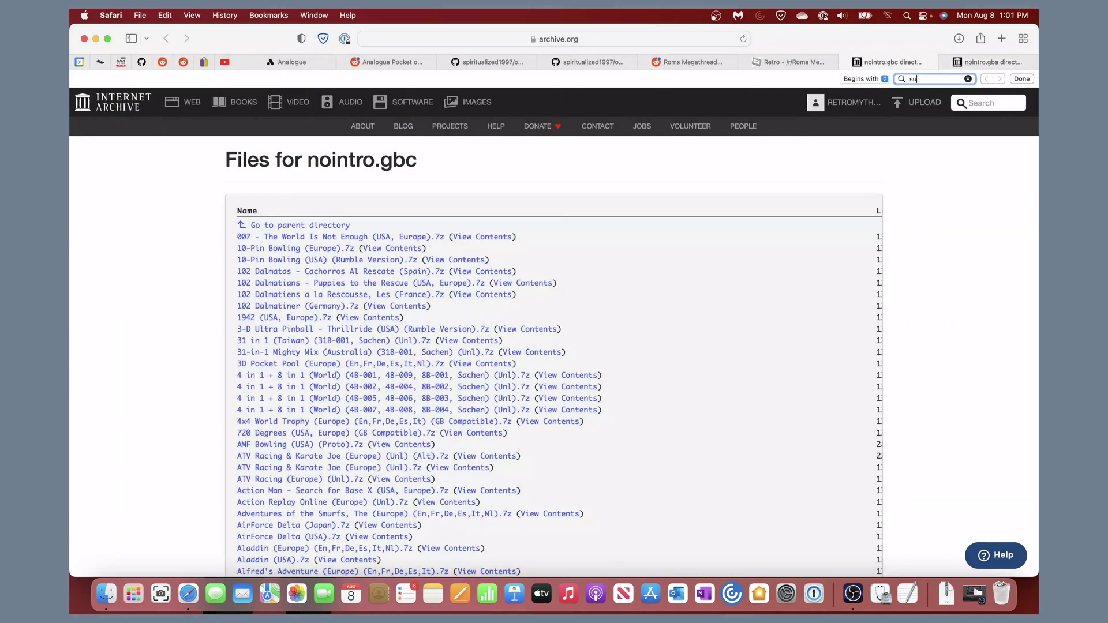
pyautogui.write('per mario')
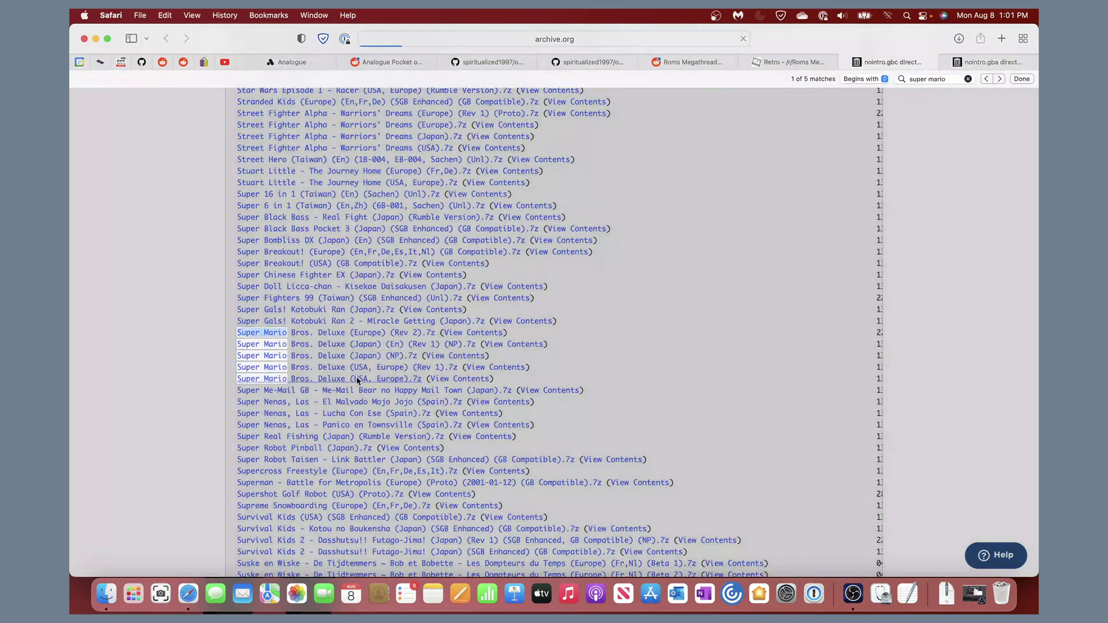
pyautogui.click(383, 322)
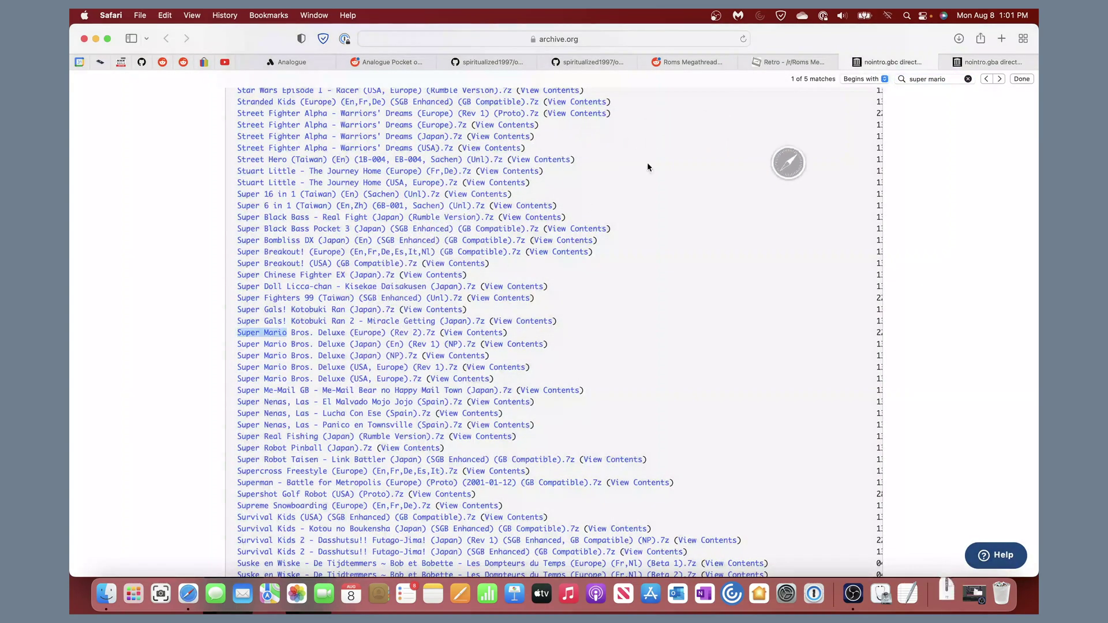
# From the megathread's Retro page, open the Nintendo - Game Boy link in a new tab and switch to it.
pyautogui.click(791, 60)
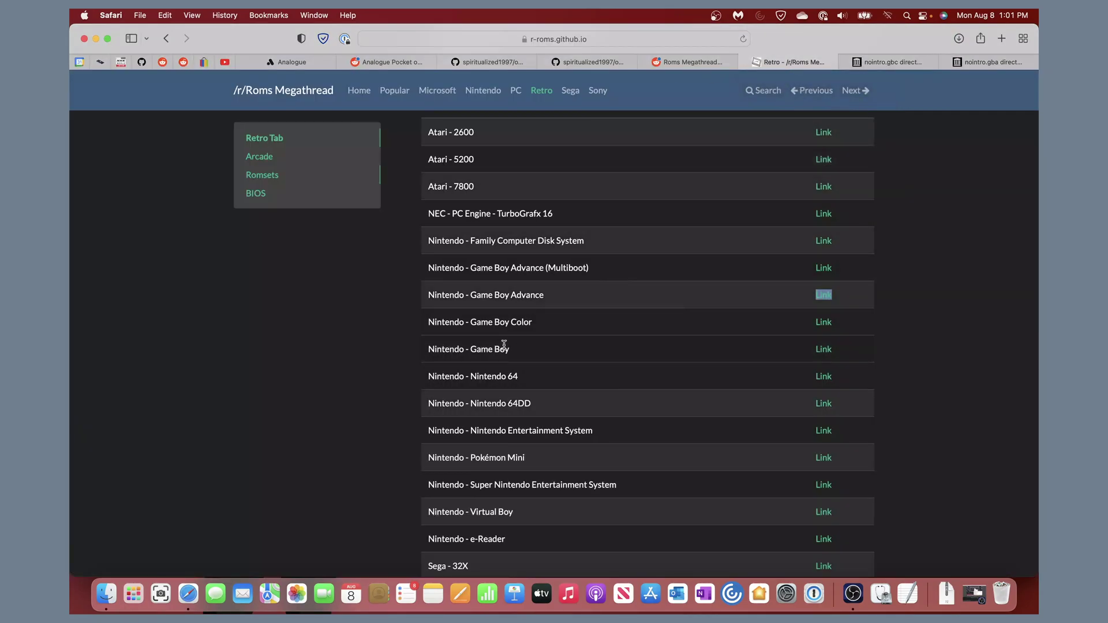
pyautogui.rightClick(820, 354)
pyautogui.click(855, 357)
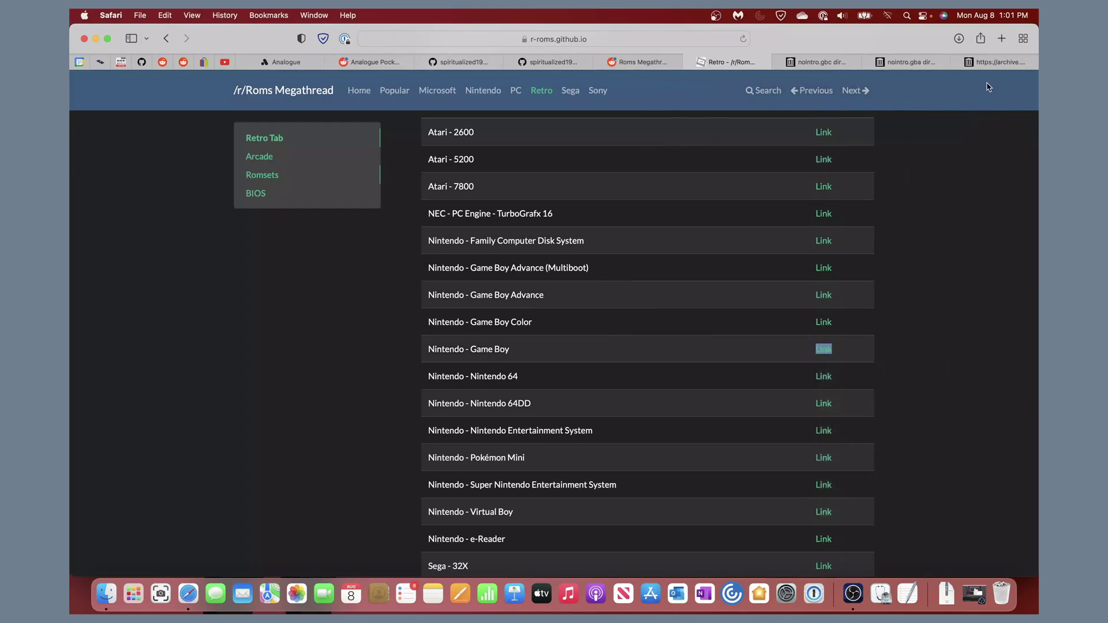
pyautogui.click(994, 62)
# Search the nointro.gb listing for "bios" and look over the Game Boy boot ROM entries.
pyautogui.press('super+f')
pyautogui.write('bios')
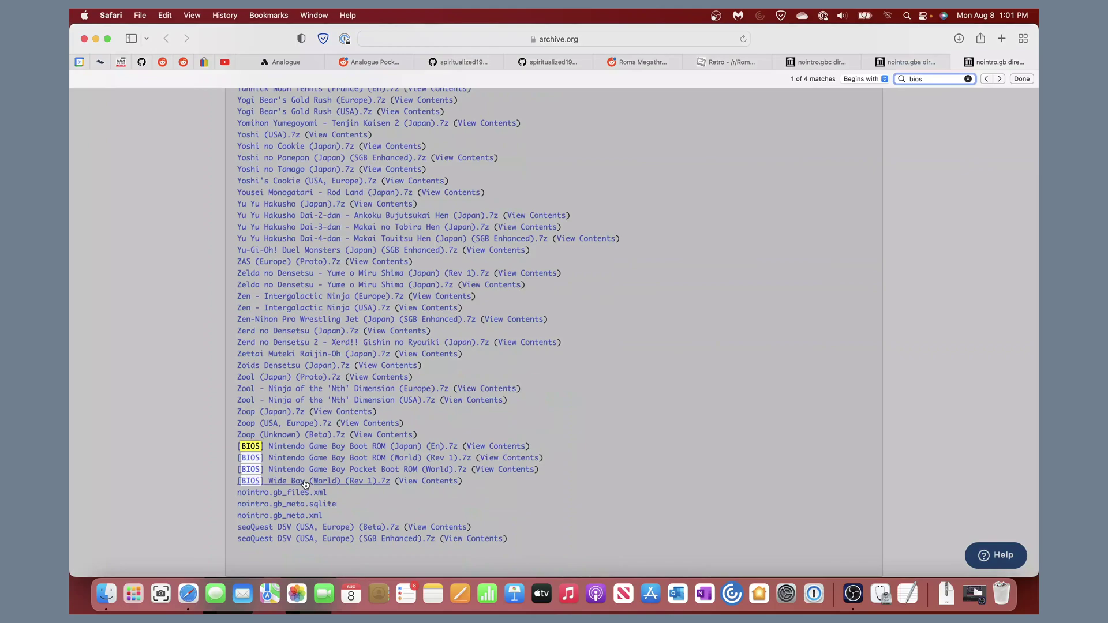
pyautogui.click(876, 269)
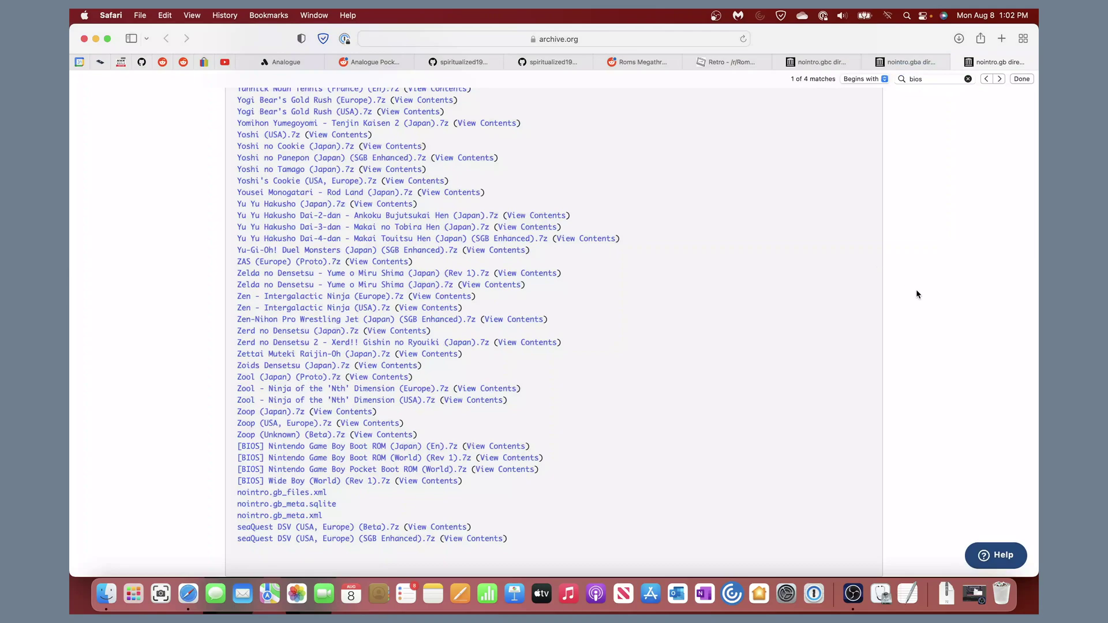
# Search the nointro.gb listing for "super mario" and go through the matching entries.
pyautogui.press('super+f')
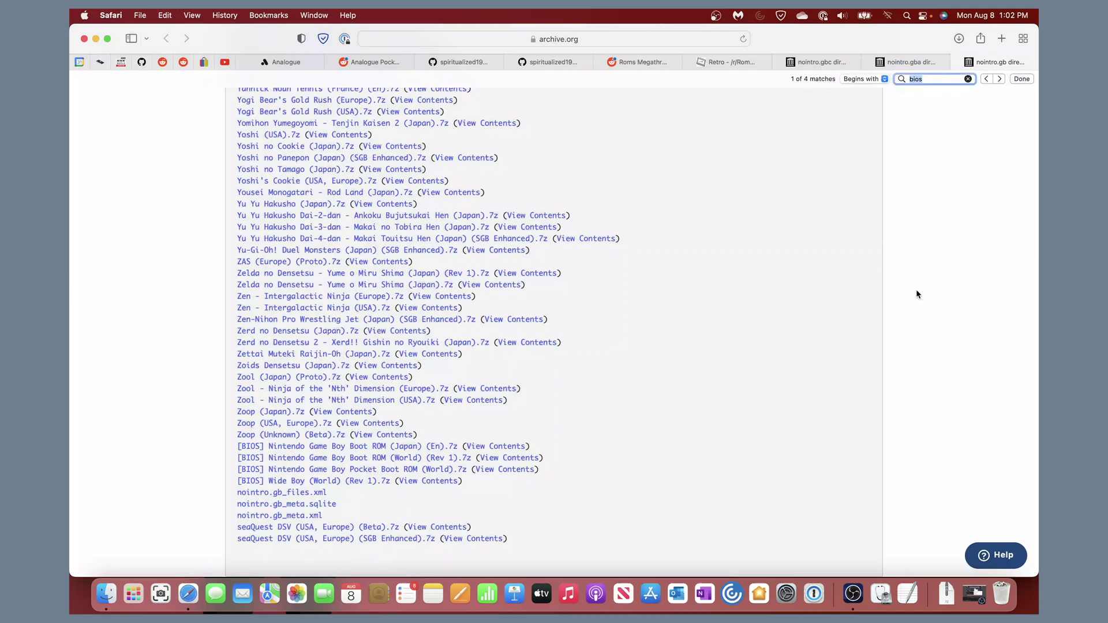
pyautogui.write('super mario')
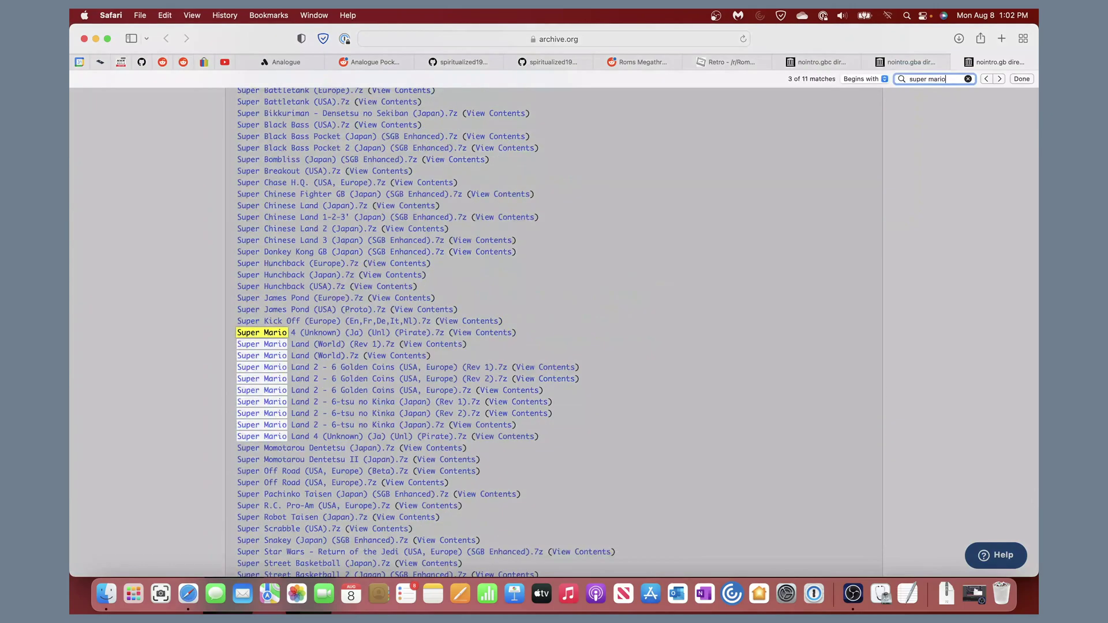
pyautogui.press('Return')
pyautogui.press('Return')
pyautogui.press('Return')
pyautogui.press('Return')
pyautogui.press('Return')
pyautogui.press('Return')
pyautogui.press('Return')
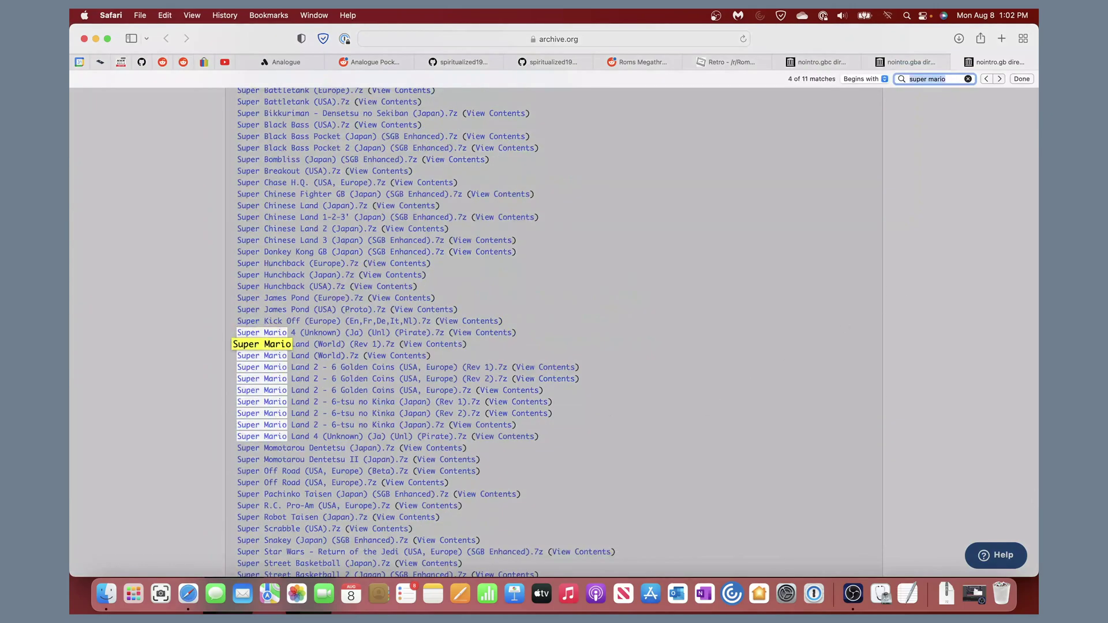
pyautogui.press('Return')
pyautogui.press('Return')
pyautogui.press('Return')
pyautogui.press('Return')
pyautogui.press('Return')
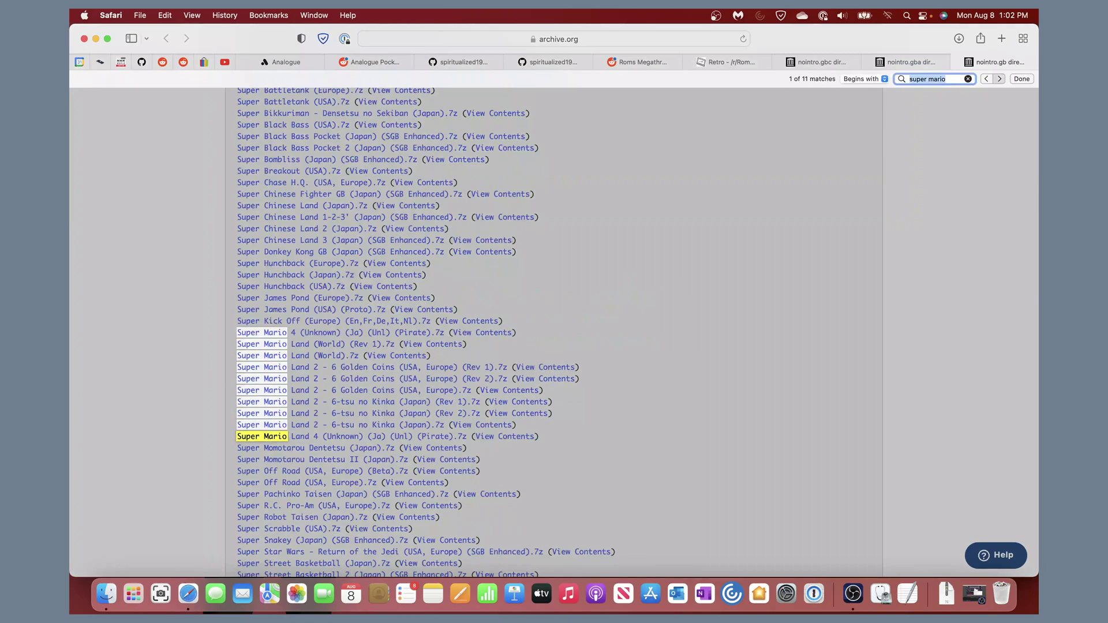
pyautogui.press('Return')
pyautogui.press('Return')
pyautogui.press('Return')
# Search the nointro.gb listing for "mario", go through the matches and download Super Mario Land (World).7z.
pyautogui.write('mario')
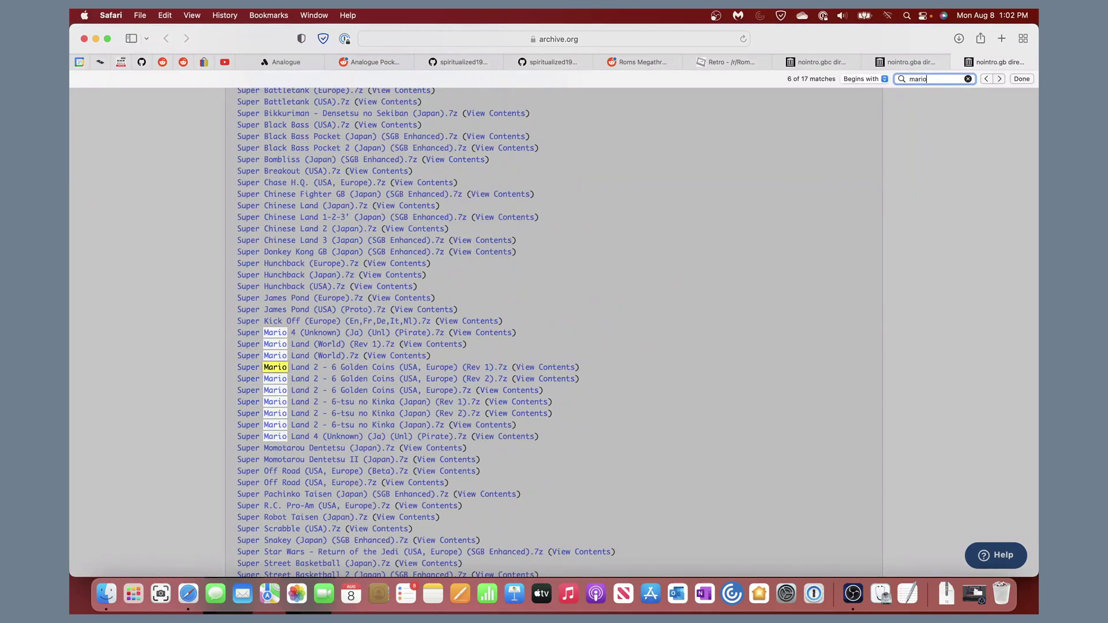
pyautogui.press('Return')
pyautogui.press('Return')
pyautogui.press('Return')
pyautogui.press('Return')
pyautogui.press('Return')
pyautogui.press('Return')
pyautogui.press('Return')
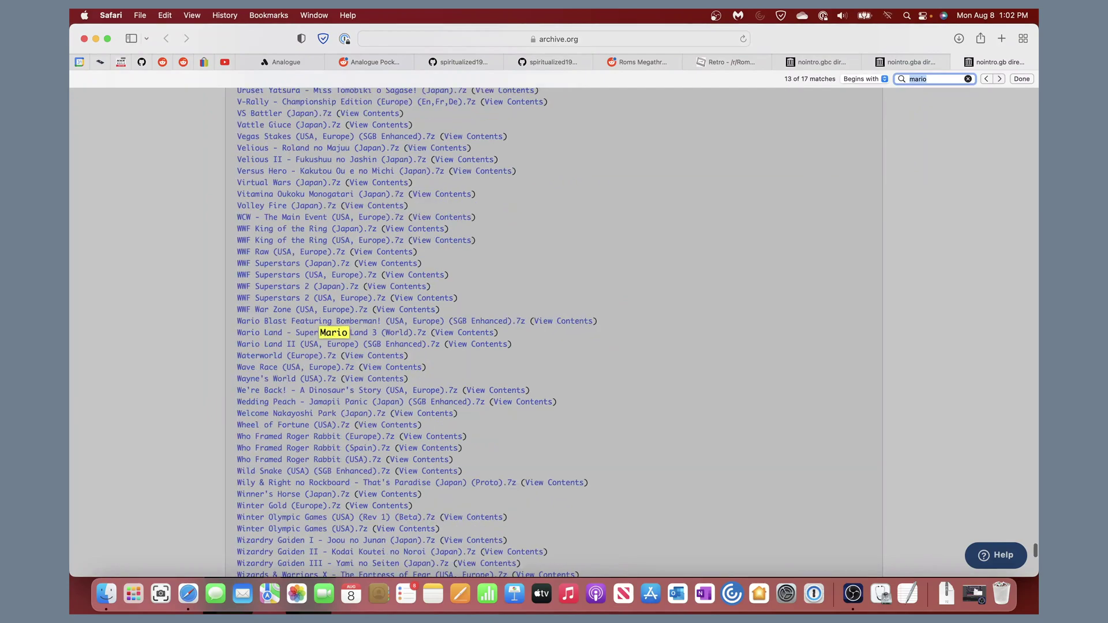
pyautogui.press('Return')
pyautogui.press('Return')
pyautogui.press('Return')
pyautogui.press('Return')
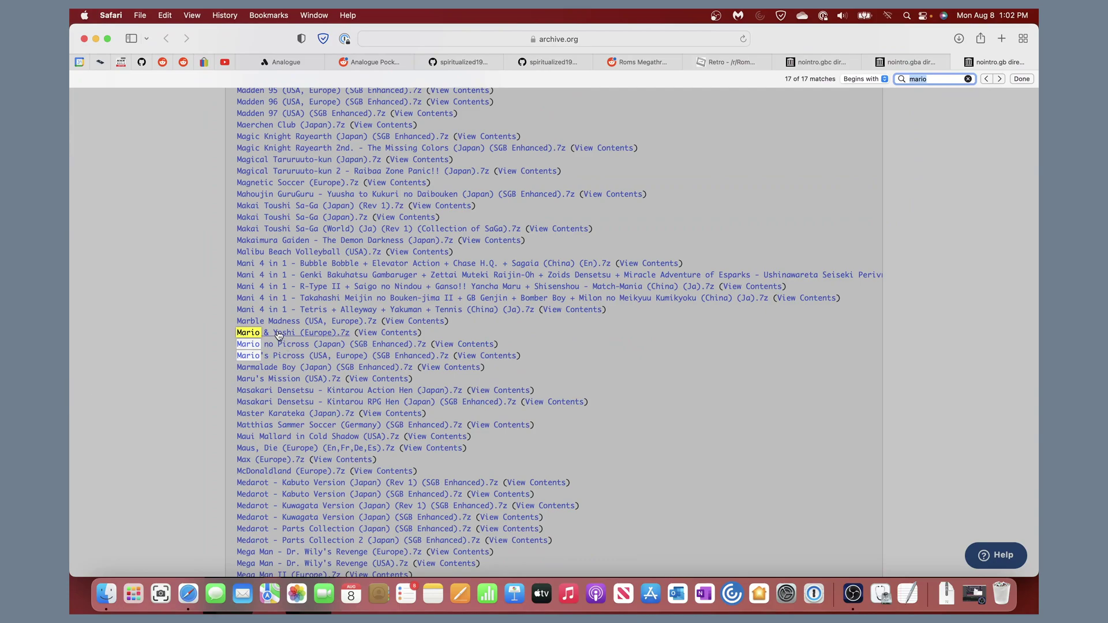
pyautogui.press('Return')
pyautogui.press('Return')
pyautogui.press('Return')
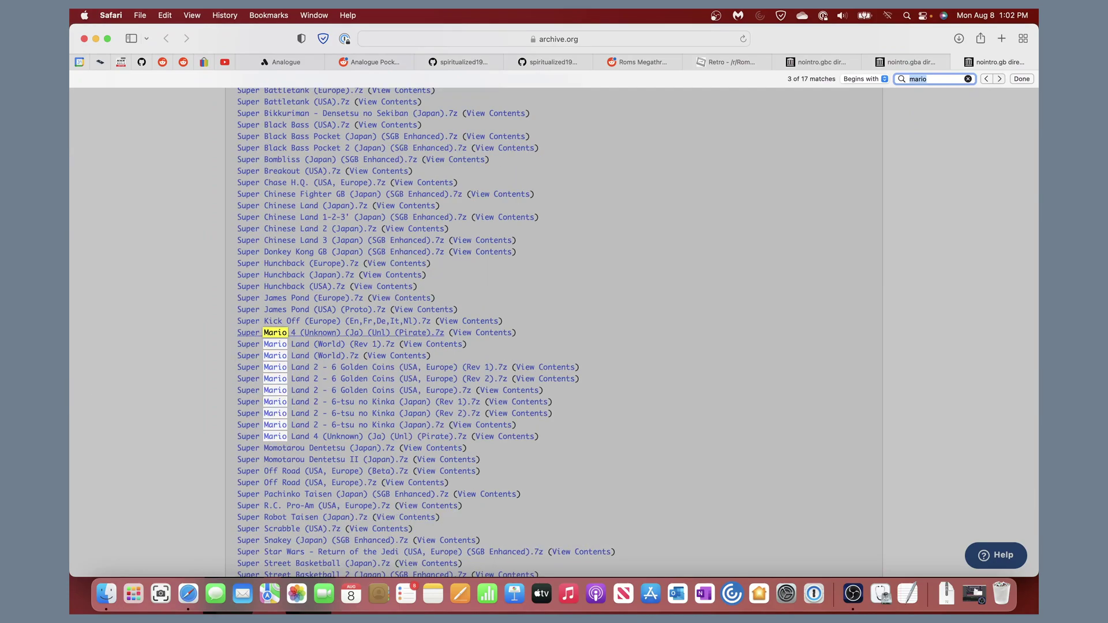
pyautogui.click(302, 358)
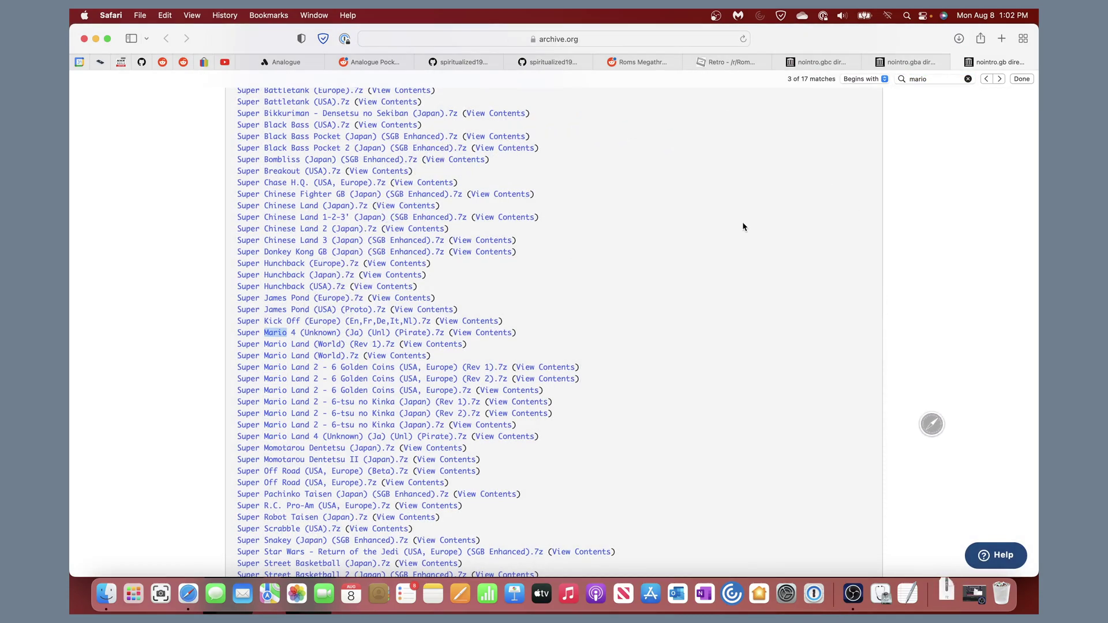
# Switch to Finder, extract the Game Boy Color Boot ROM (World) (Rev 1).7z BIOS archive in Downloads, and return to Safari.
pyautogui.click(118, 581)
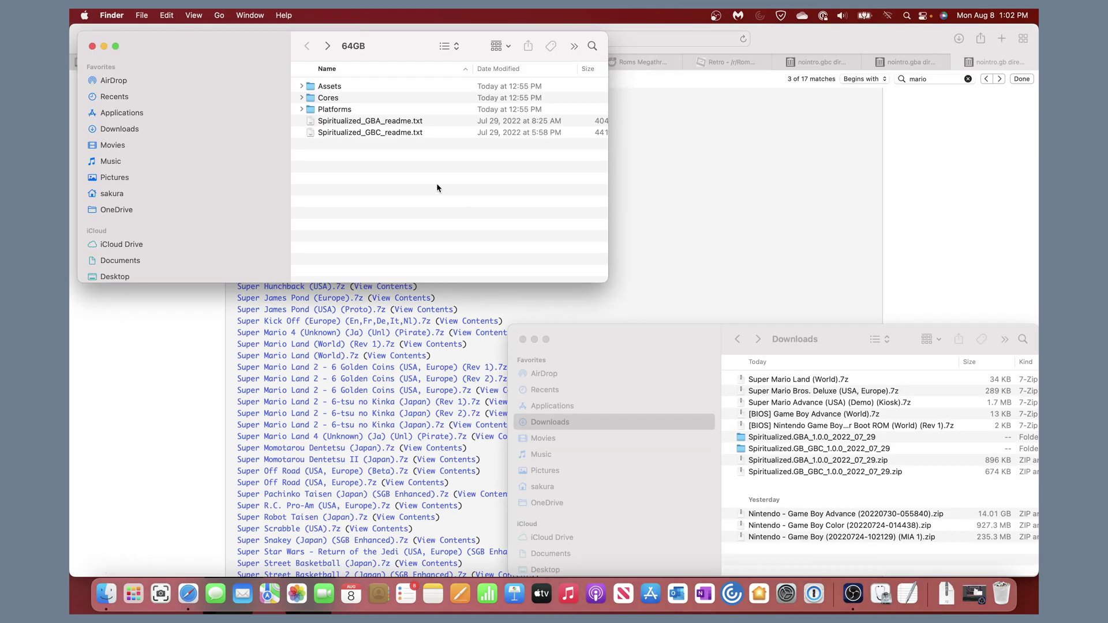
pyautogui.click(776, 430)
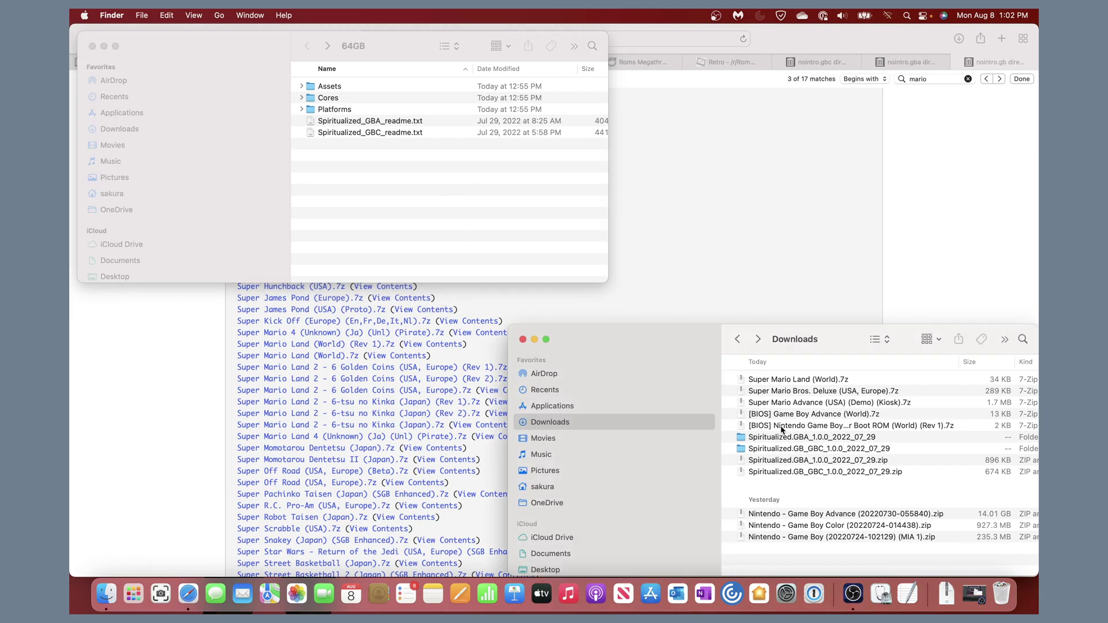
pyautogui.click(782, 427)
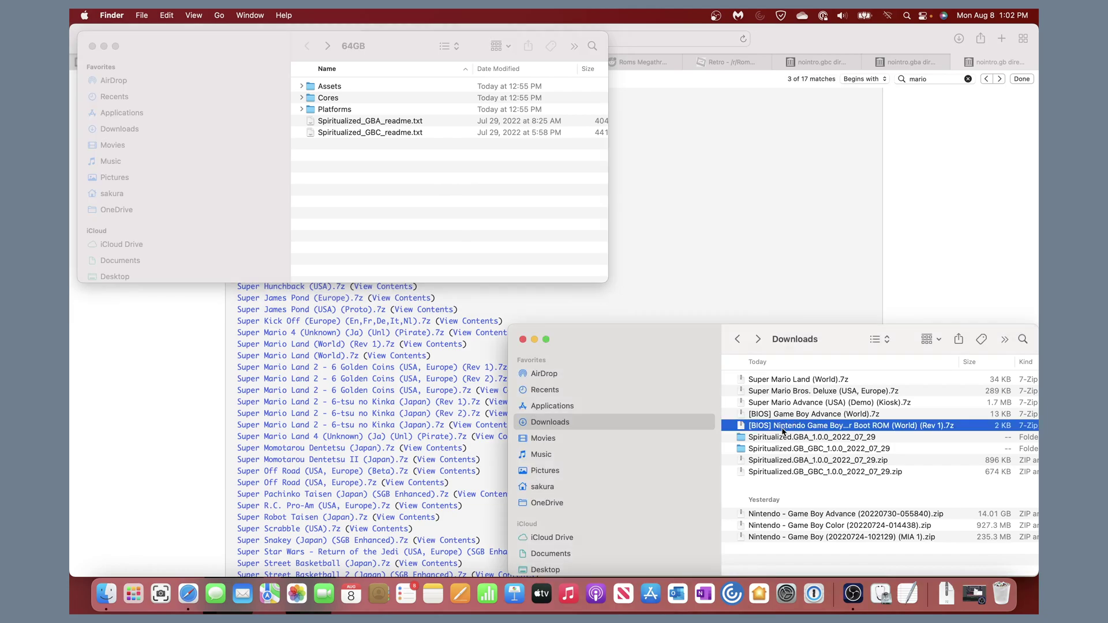
pyautogui.doubleClick(783, 427)
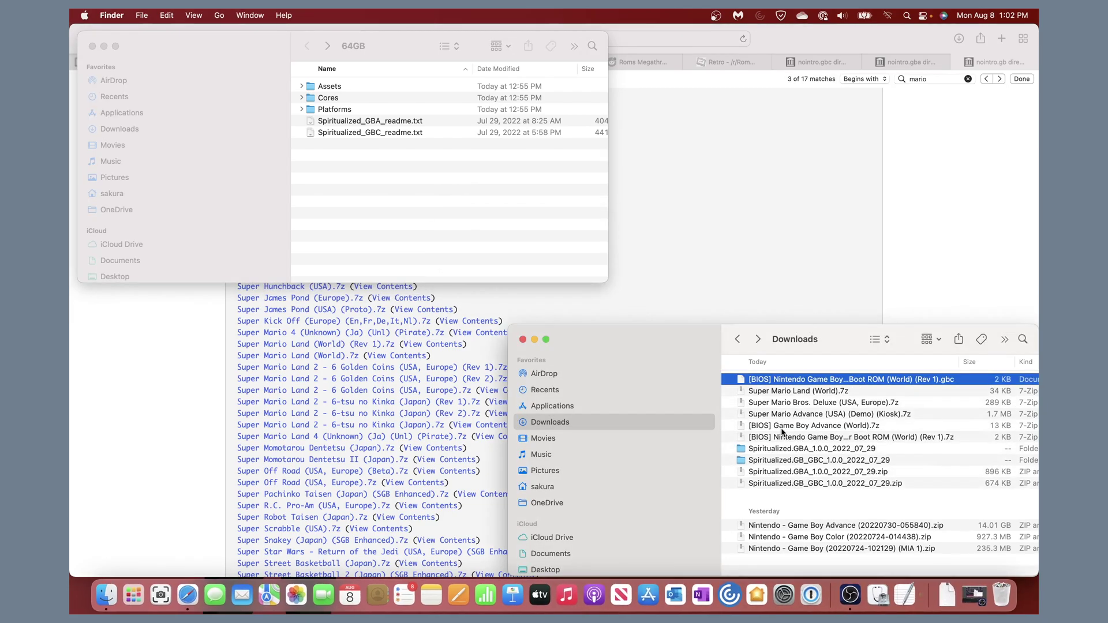
pyautogui.click(942, 231)
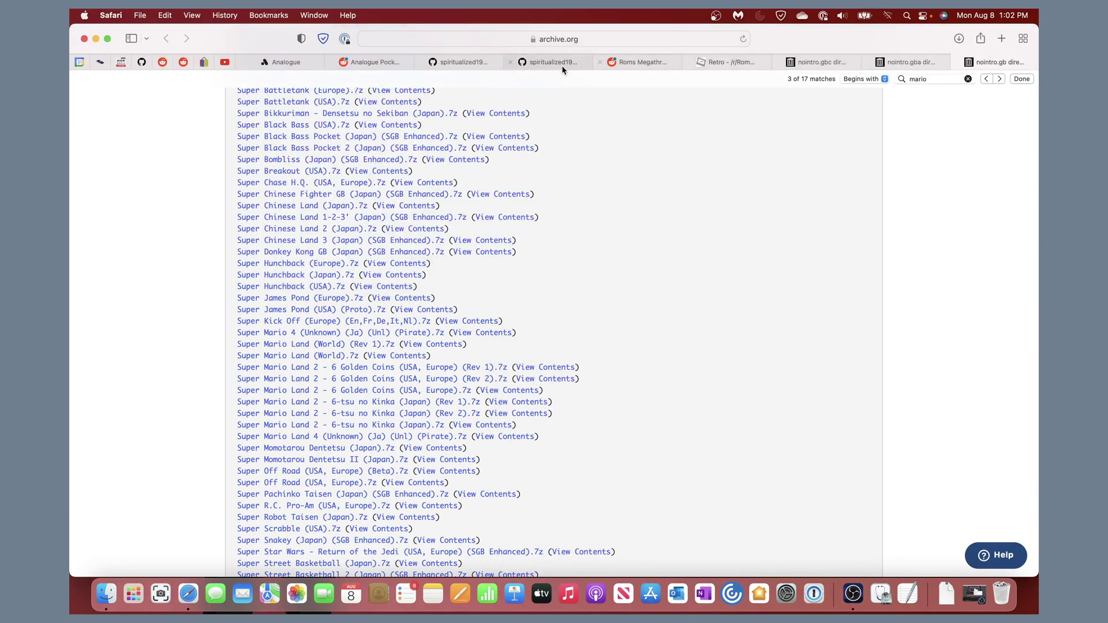
# Copy the BIOS file name gbc_bios.bin from the installation instructions in the Spiritualized GB & GBC README.
pyautogui.click(461, 61)
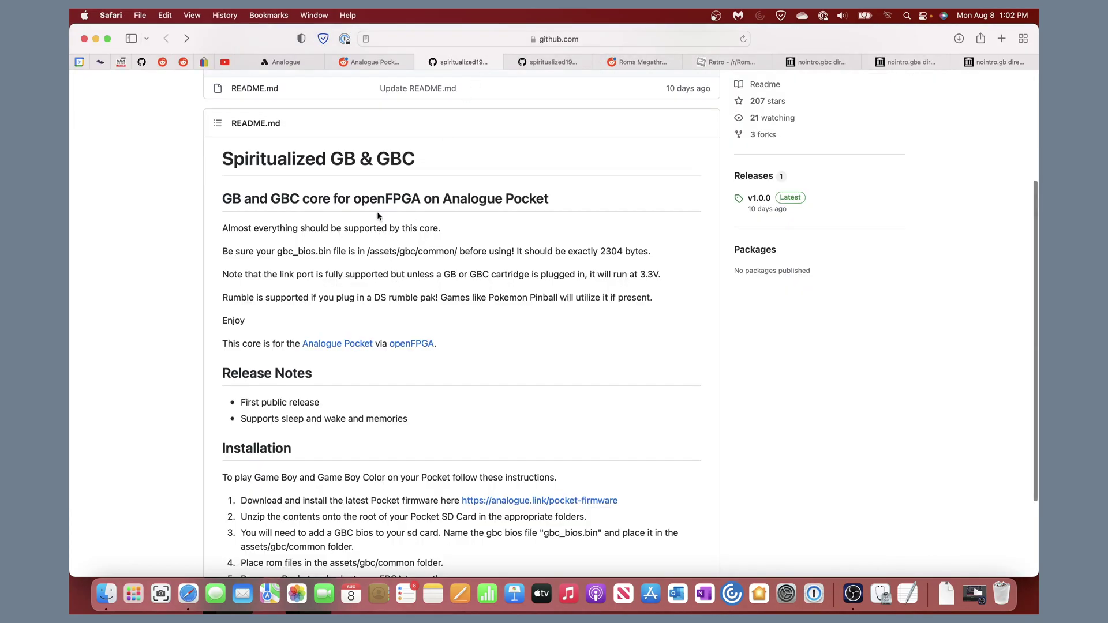
pyautogui.scroll(-5, 459, 295)
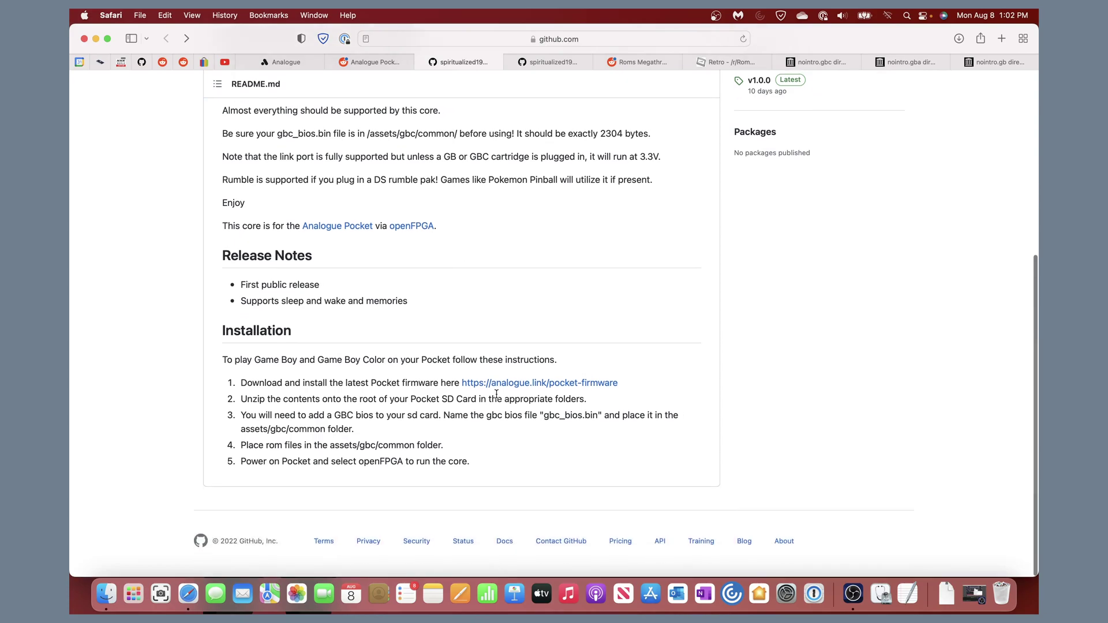
pyautogui.moveTo(550, 416); pyautogui.dragTo(595, 416)
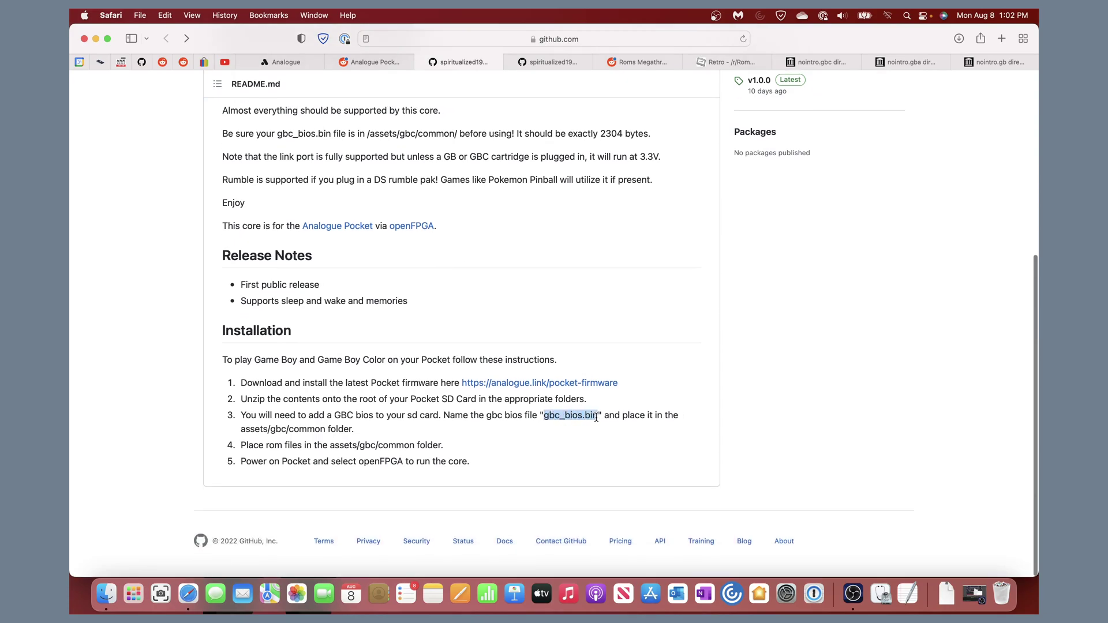
pyautogui.press('super+c')
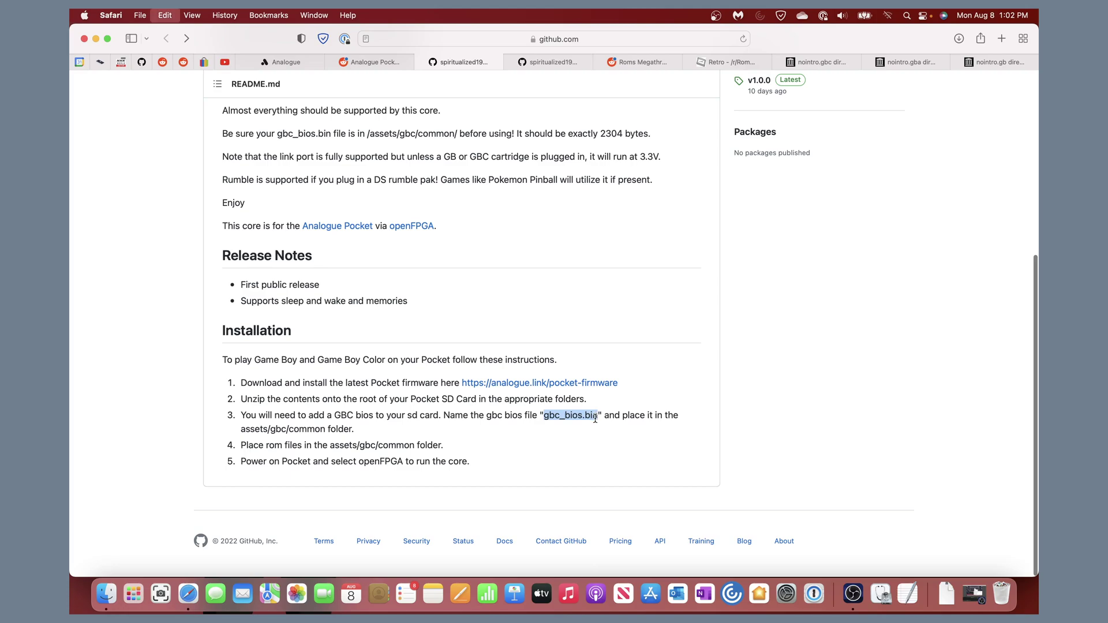
# Switch to Finder and rename the extracted Game Boy Color boot ROM in Downloads as gbc_bios.bin, accepting the .bin extension.
pyautogui.click(114, 599)
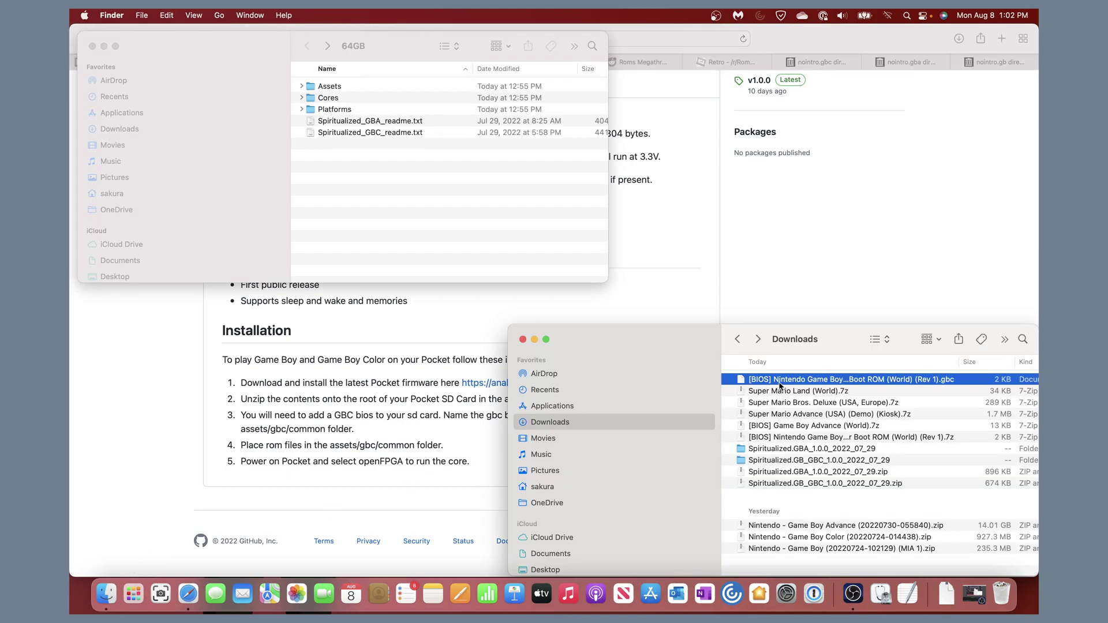
pyautogui.press('Return')
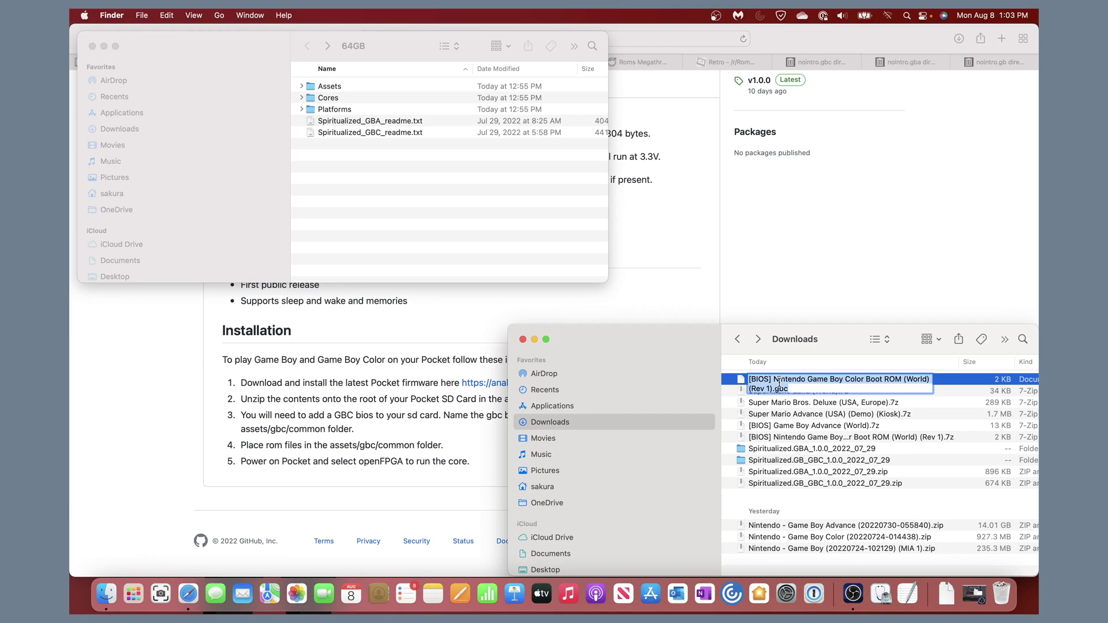
pyautogui.press('super+v')
pyautogui.press('Return')
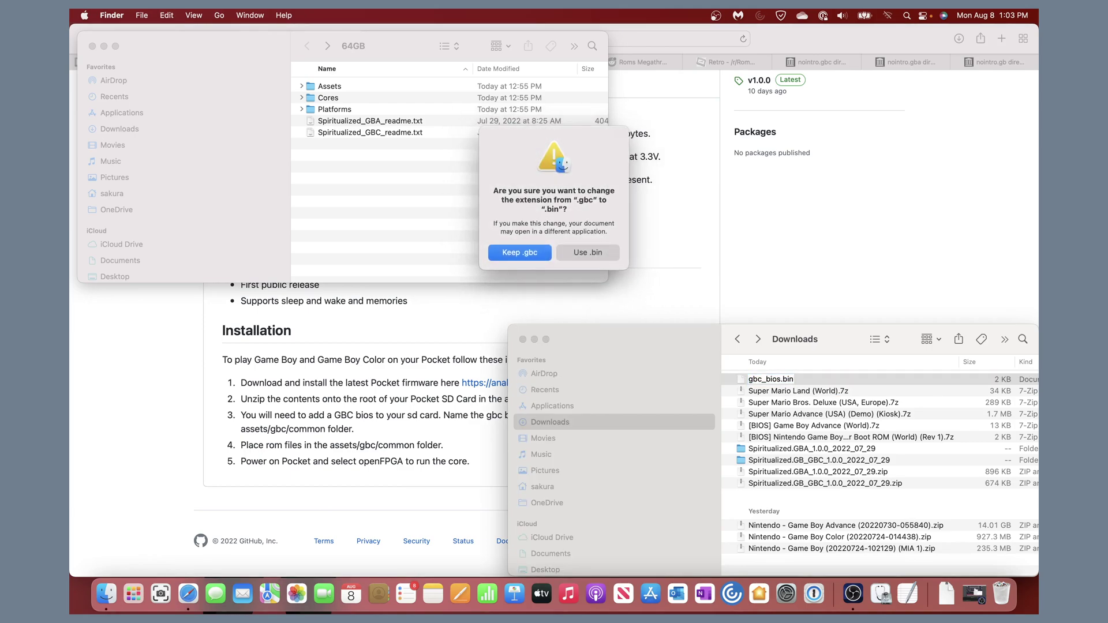
pyautogui.click(588, 253)
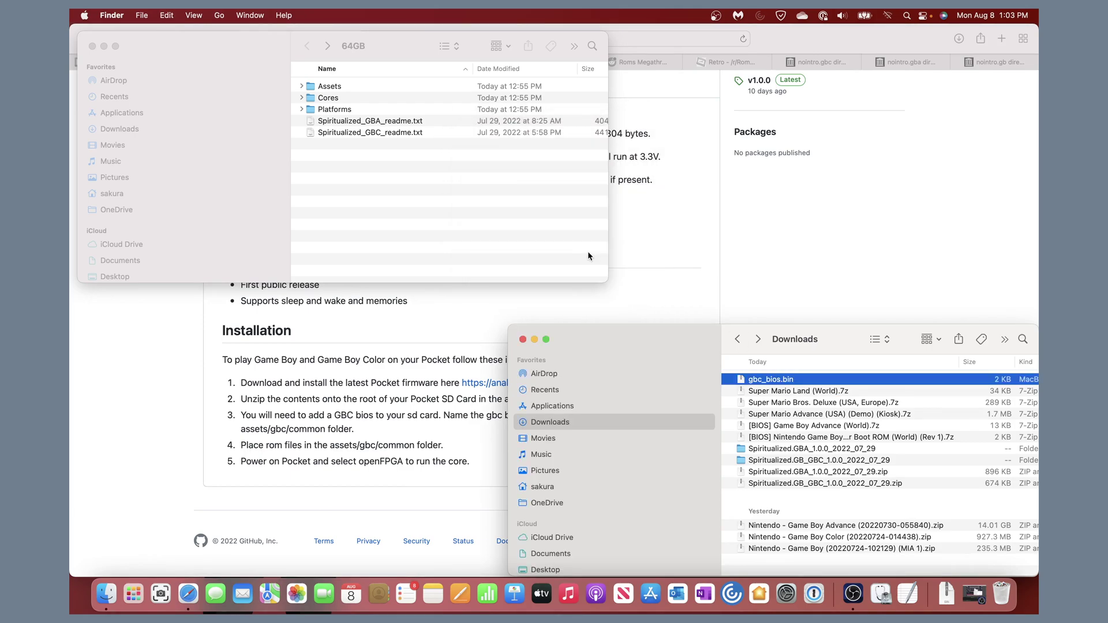
# Copy gbc_bios.bin from Downloads into the Assets/gbc/common folder on the 64GB card.
pyautogui.click(302, 86)
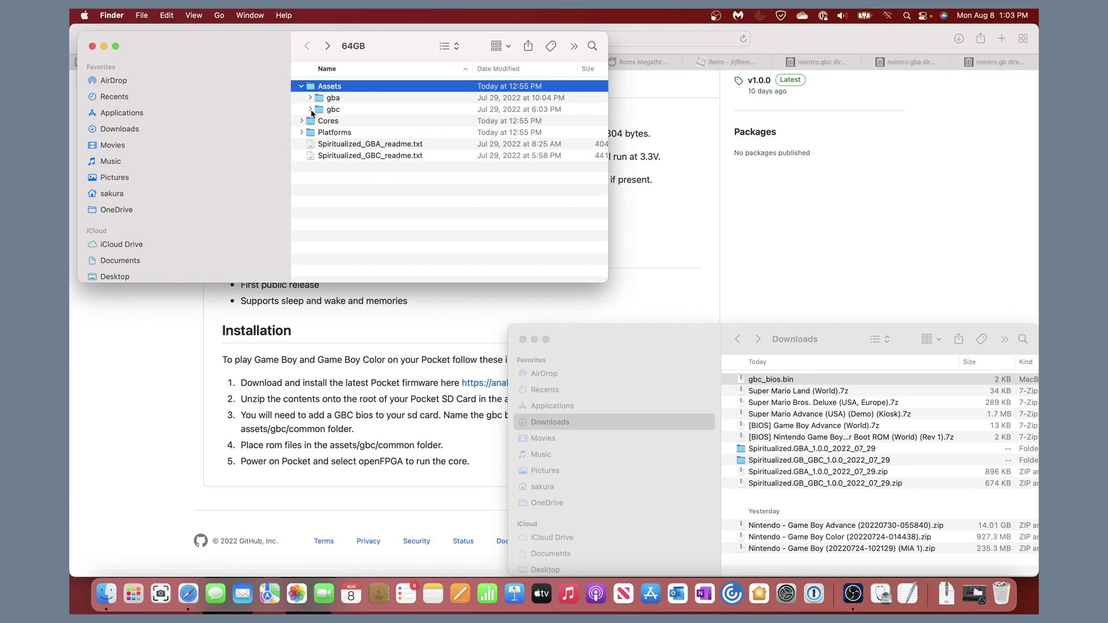
pyautogui.click(311, 110)
pyautogui.click(333, 123)
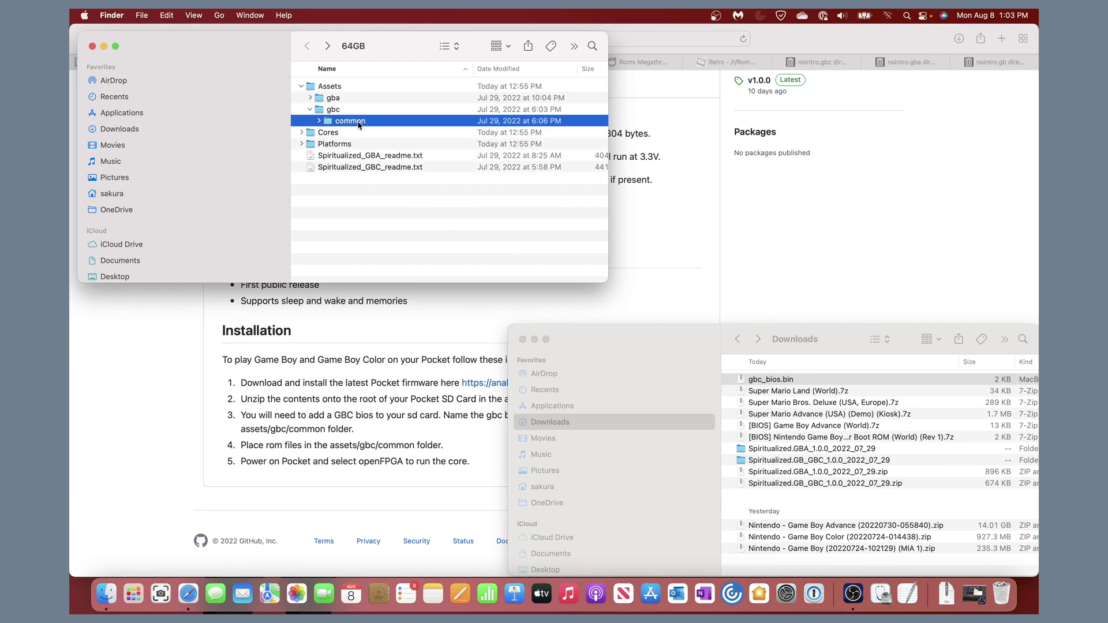
pyautogui.doubleClick(351, 121)
pyautogui.moveTo(774, 380); pyautogui.dragTo(499, 225)
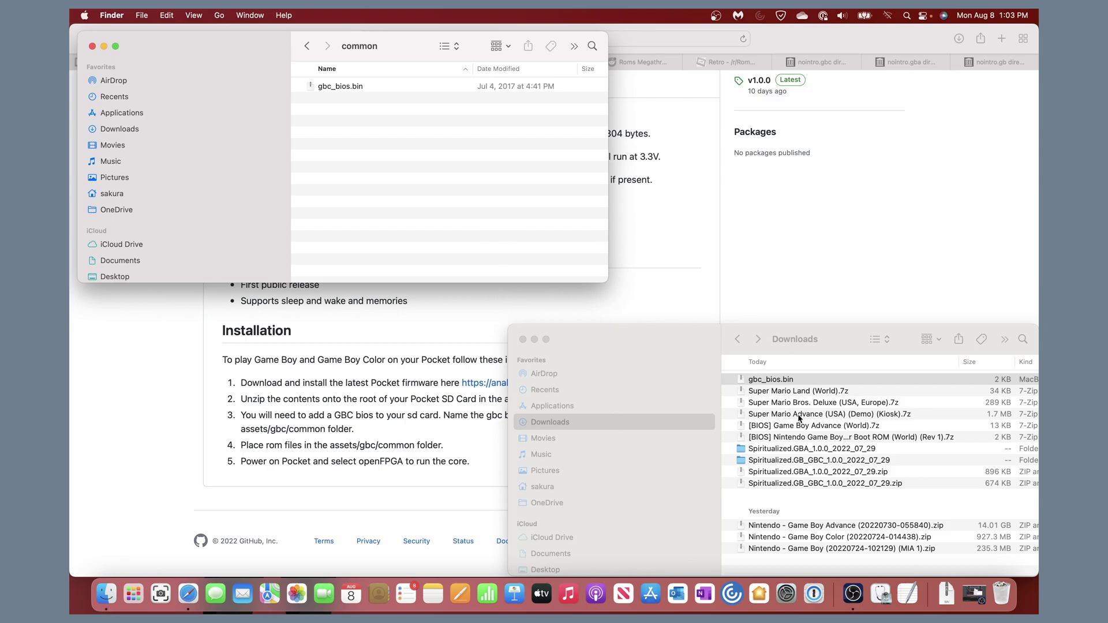
# Extract Super Mario Land (World).7z in Downloads and copy the resulting .gb file into the card's gbc common folder.
pyautogui.click(785, 398)
pyautogui.doubleClick(779, 395)
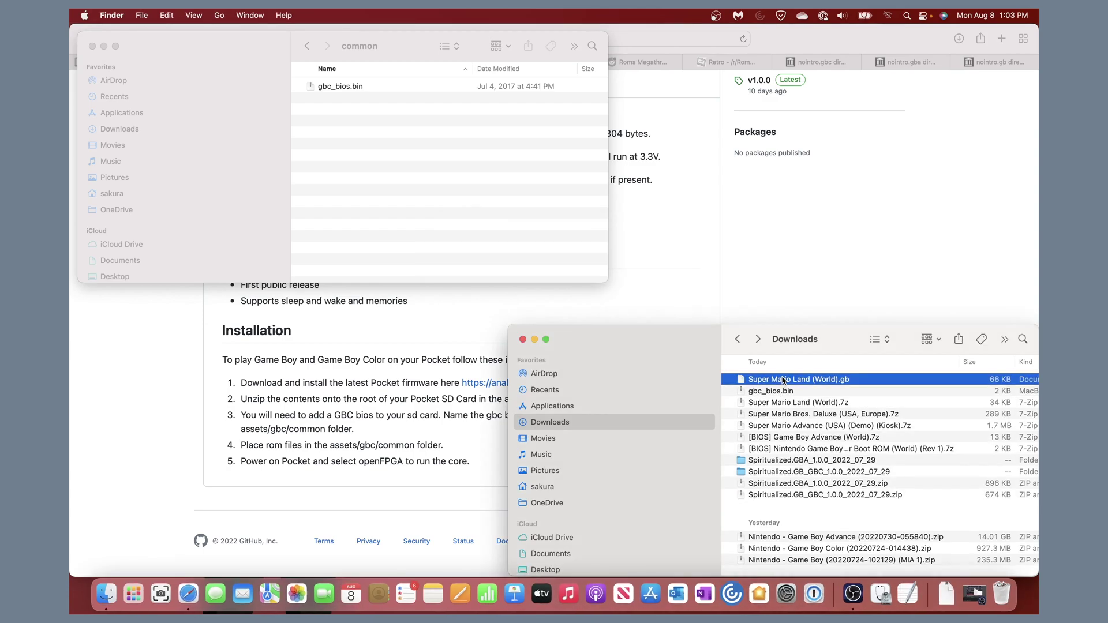
pyautogui.moveTo(783, 380); pyautogui.dragTo(493, 217)
# Extract Super Mario Bros. Deluxe (USA, Europe).7z and copy the resulting .gbc file into the card's gbc common folder.
pyautogui.click(804, 415)
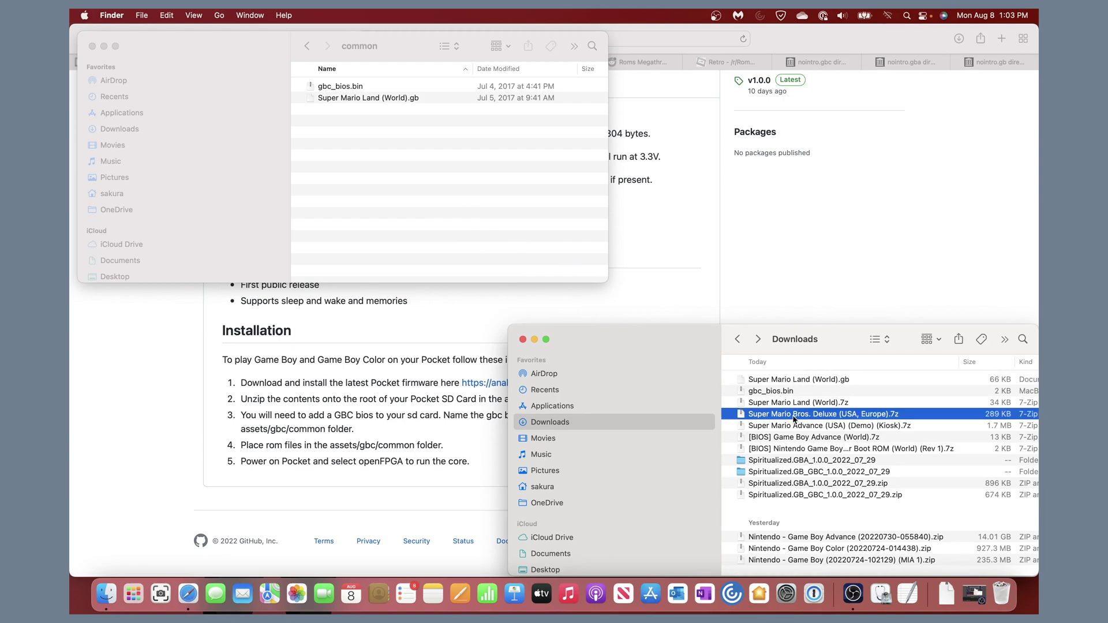
pyautogui.click(848, 407)
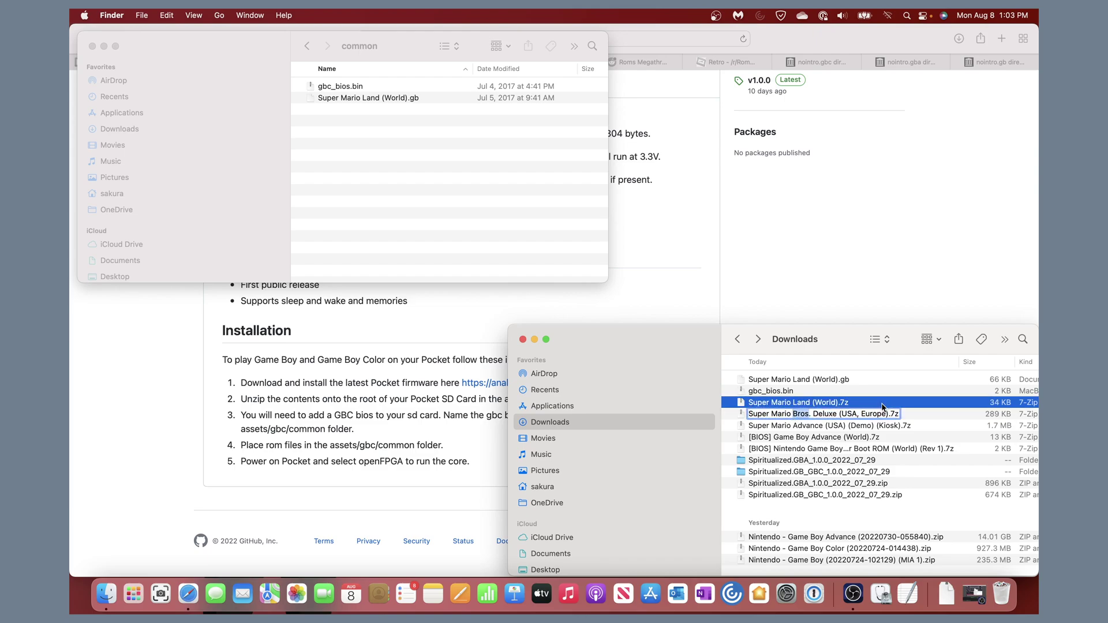
pyautogui.click(829, 414)
pyautogui.doubleClick(827, 415)
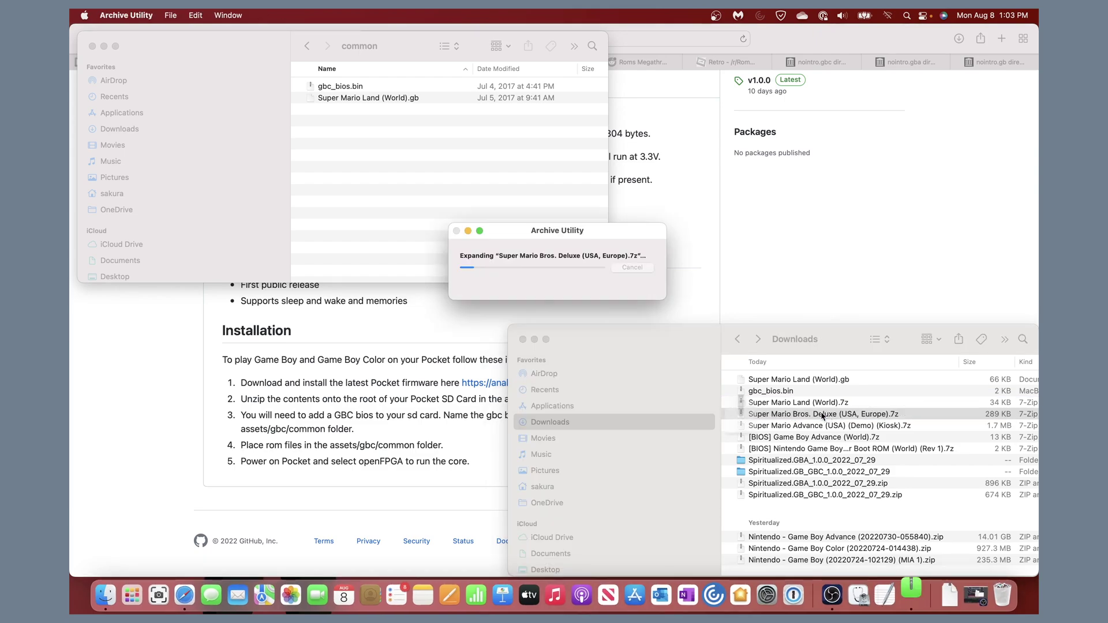
pyautogui.moveTo(801, 380); pyautogui.dragTo(477, 215)
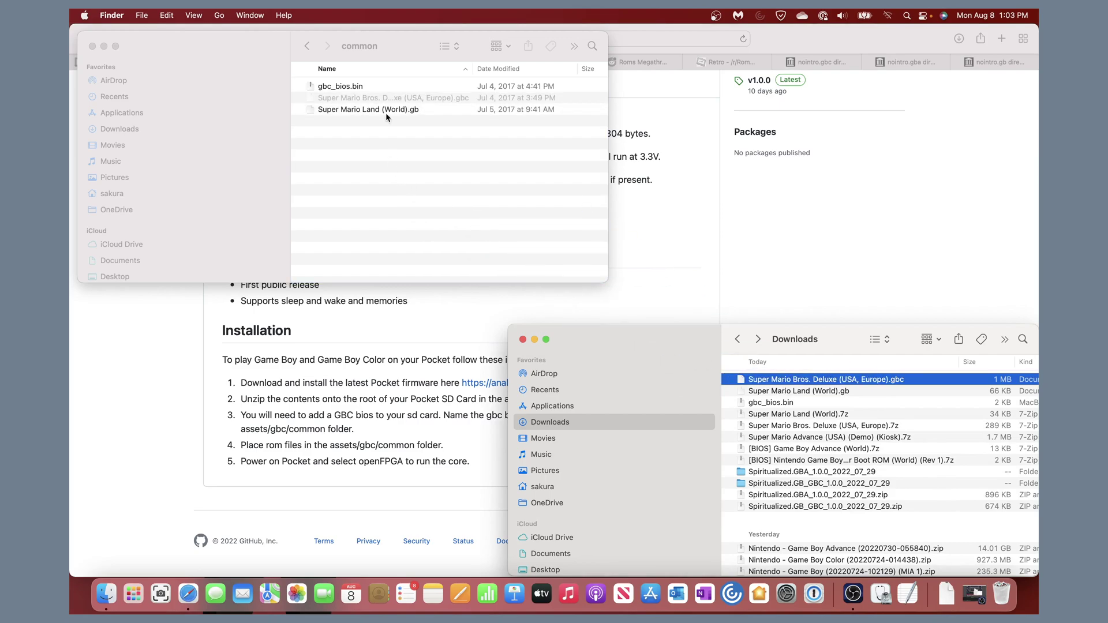
# Create a folder named Gameboy inside the gbc common folder and move Super Mario Land (World).gb into it.
pyautogui.click(365, 184)
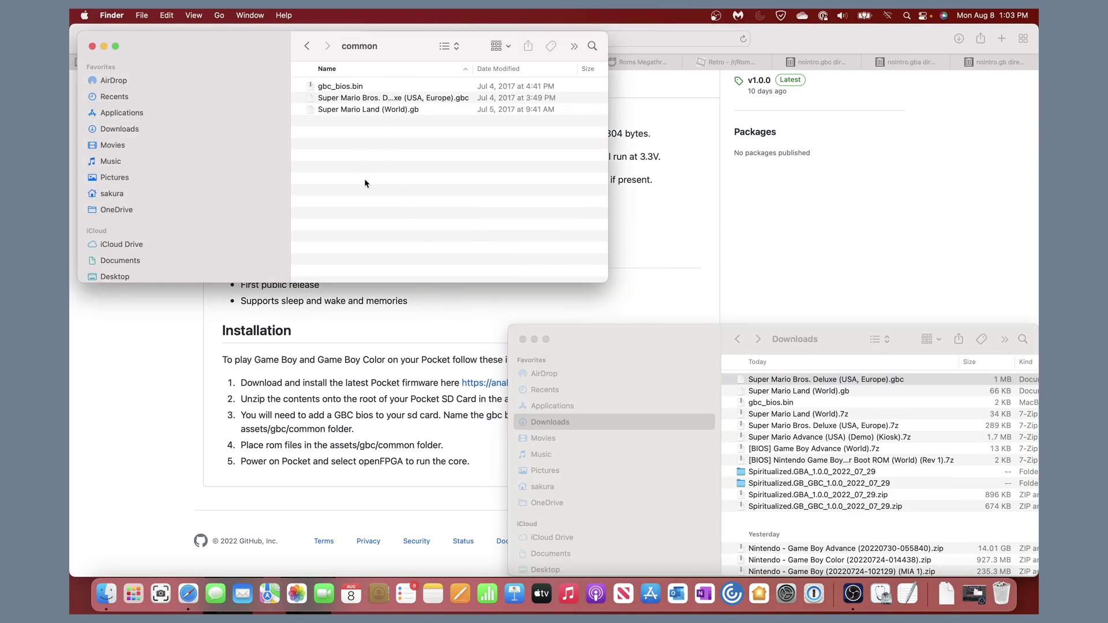
pyautogui.rightClick(365, 184)
pyautogui.click(382, 189)
pyautogui.write('Gameboy')
pyautogui.press('Return')
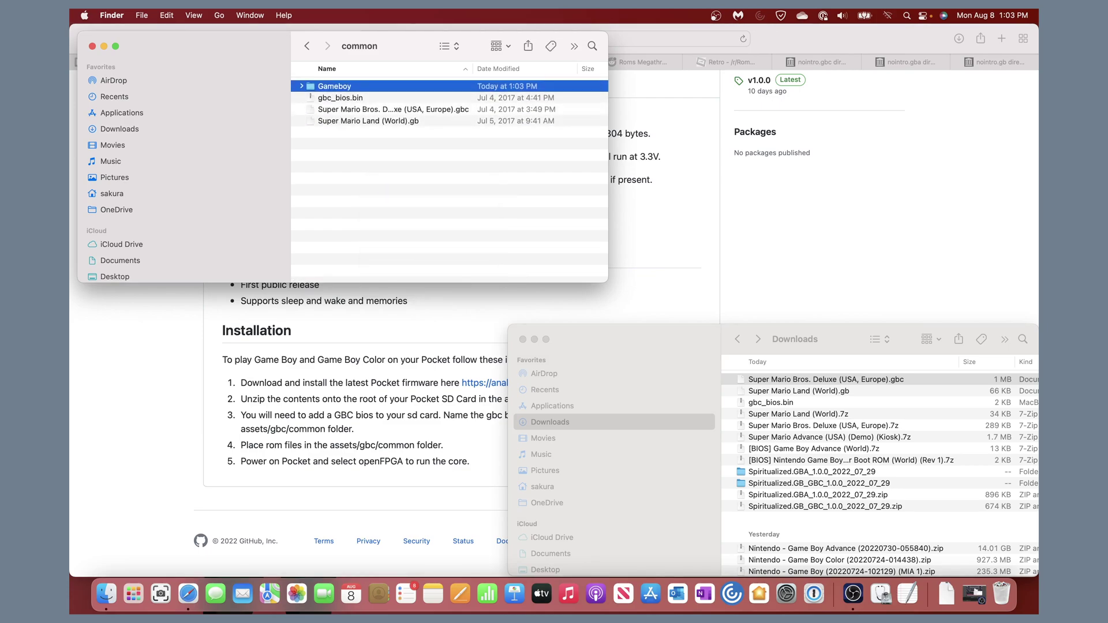
pyautogui.click(352, 121)
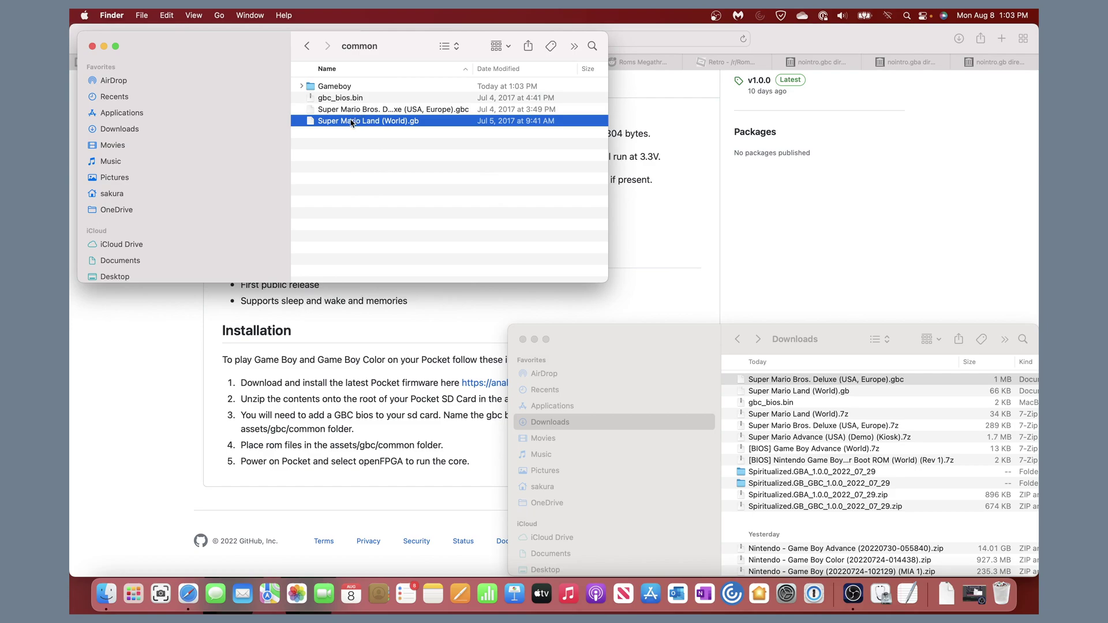
pyautogui.moveTo(349, 118); pyautogui.dragTo(336, 87)
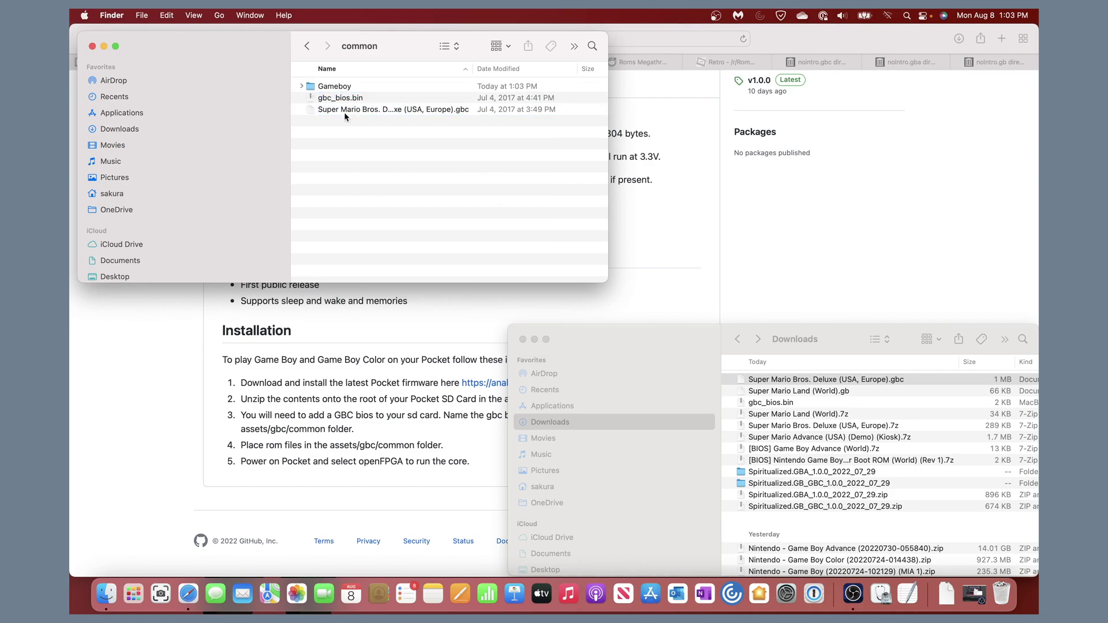
# Create a folder named Gameboy Color inside the gbc common folder and move the Super Mario Bros. Deluxe .gbc file into it.
pyautogui.rightClick(347, 148)
pyautogui.click(374, 151)
pyautogui.write('G')
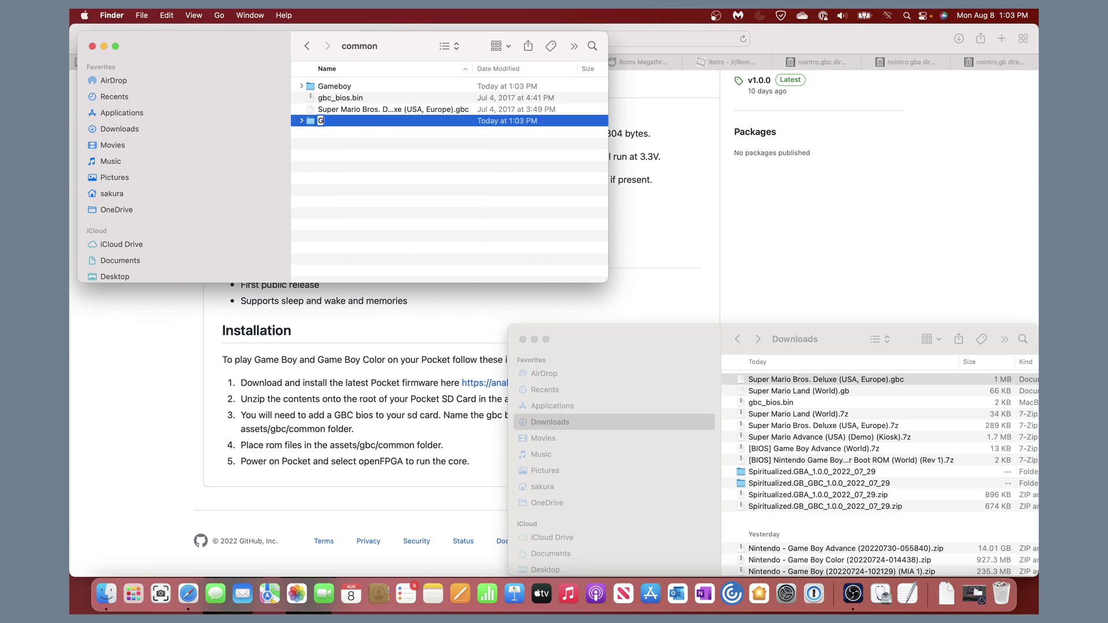
pyautogui.write('ameboy Color')
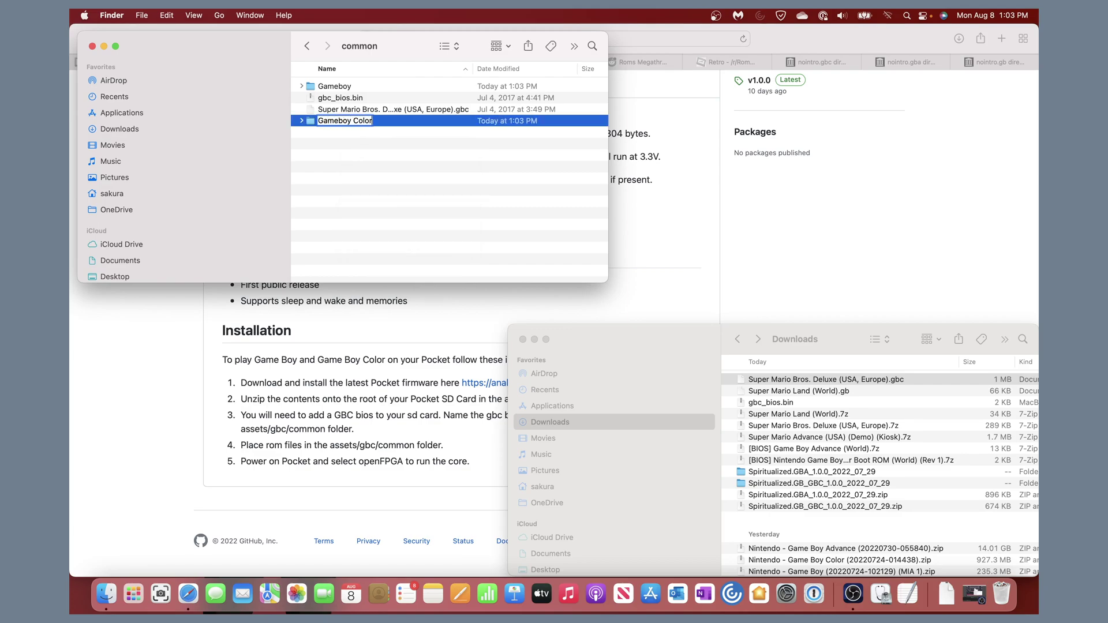
pyautogui.press('Return')
pyautogui.click(358, 122)
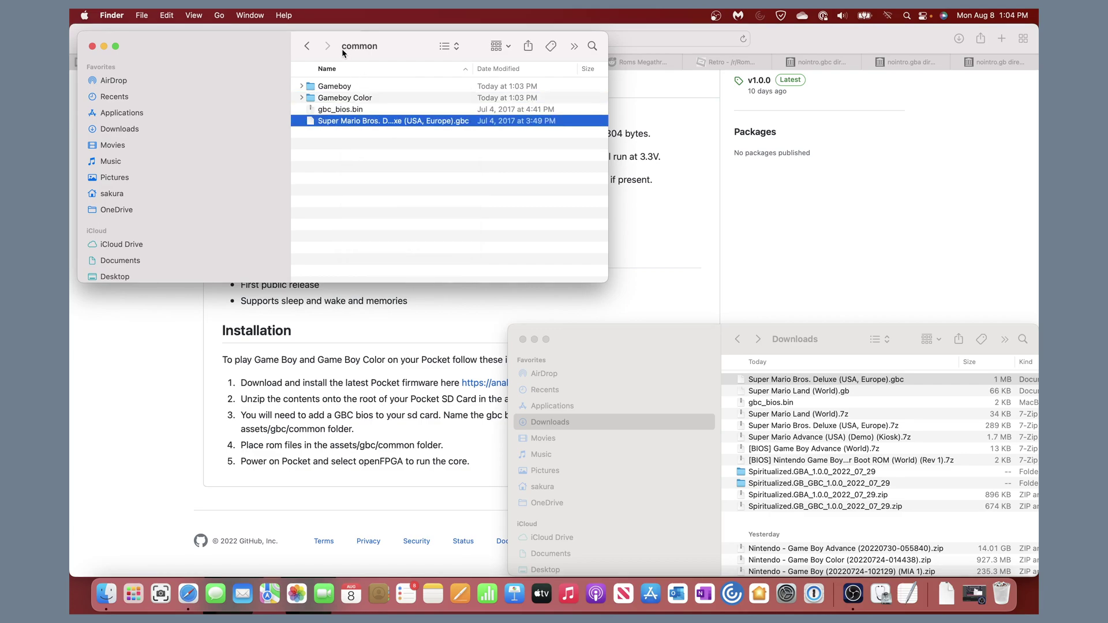
pyautogui.moveTo(352, 124); pyautogui.dragTo(329, 100)
pyautogui.click(324, 110)
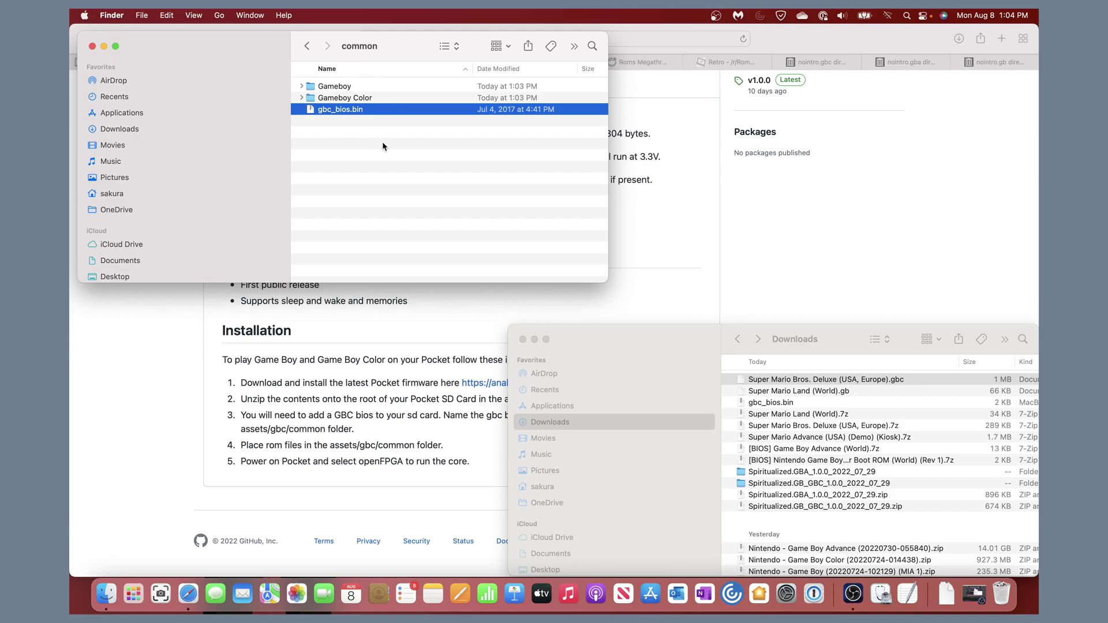
pyautogui.click(331, 99)
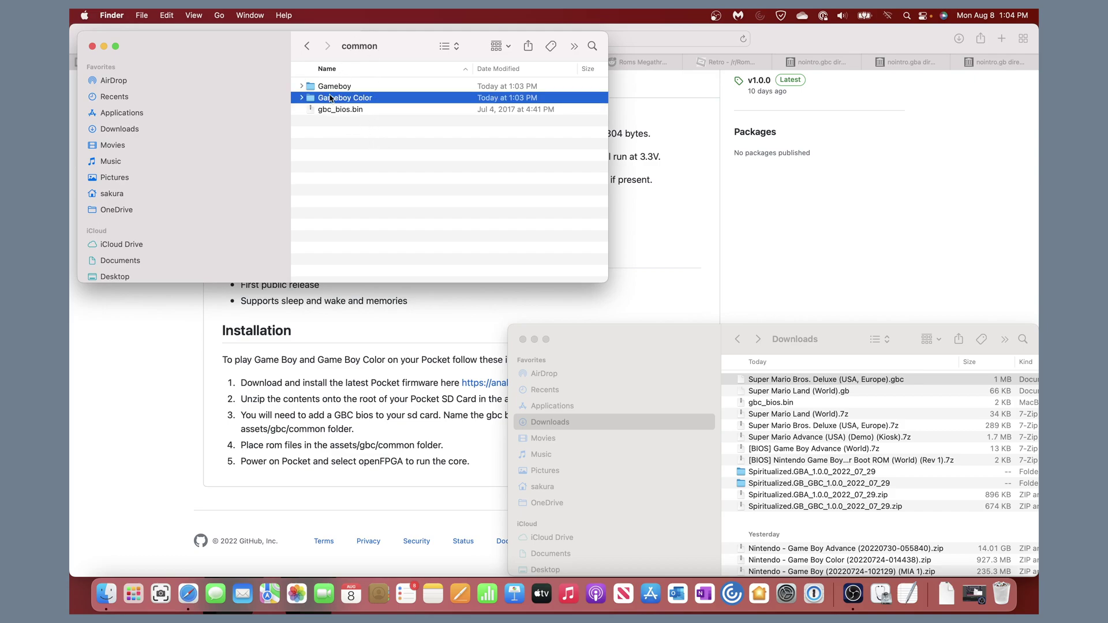
# Go back to the root of the 64GB card and open the Assets/gba/common folder.
pyautogui.click(308, 47)
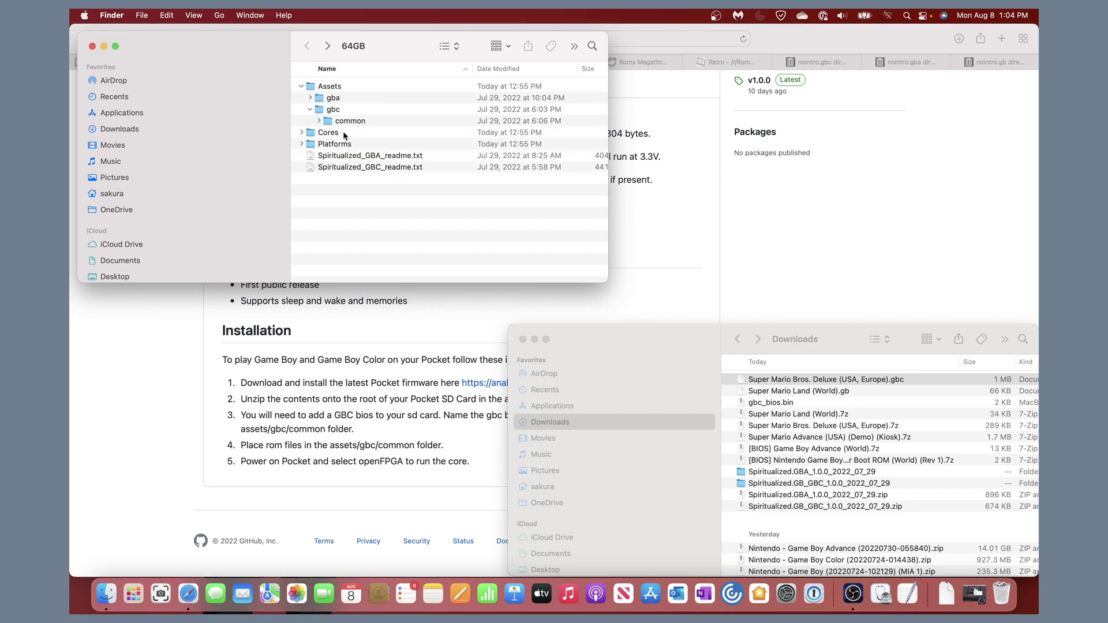
pyautogui.click(310, 100)
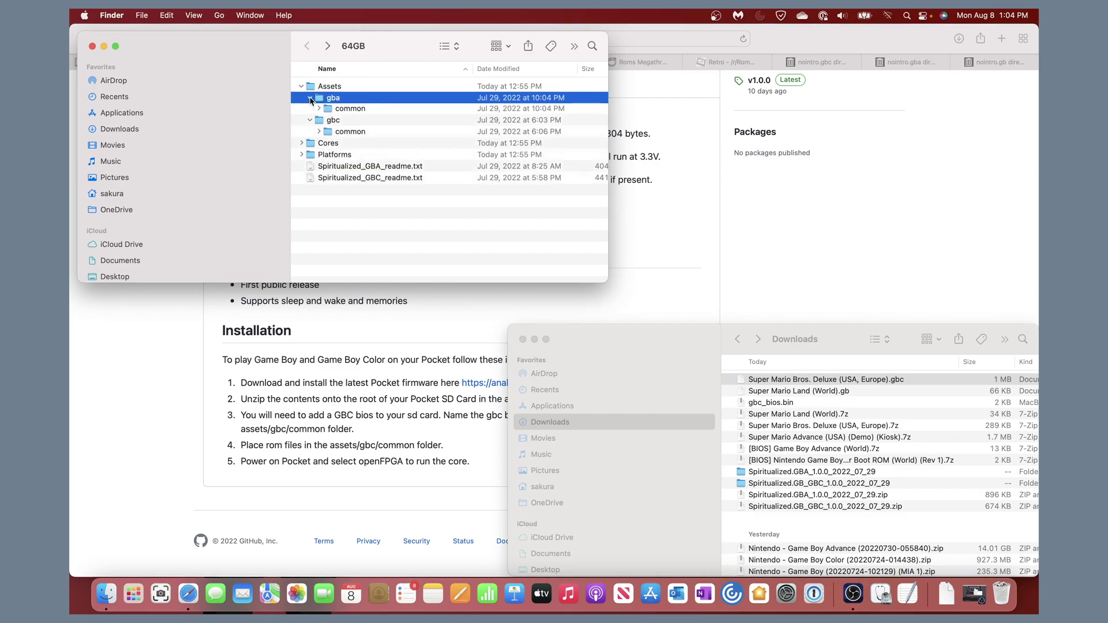
pyautogui.doubleClick(352, 112)
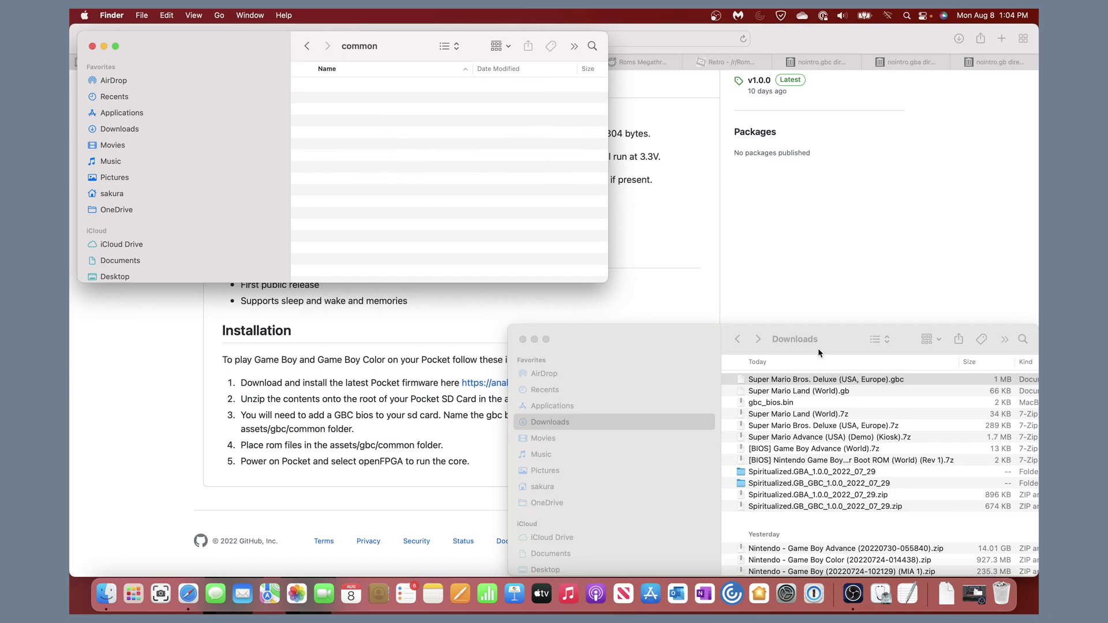
# Extract the [BIOS] Game Boy Advance (World).7z archive in Downloads.
pyautogui.click(807, 451)
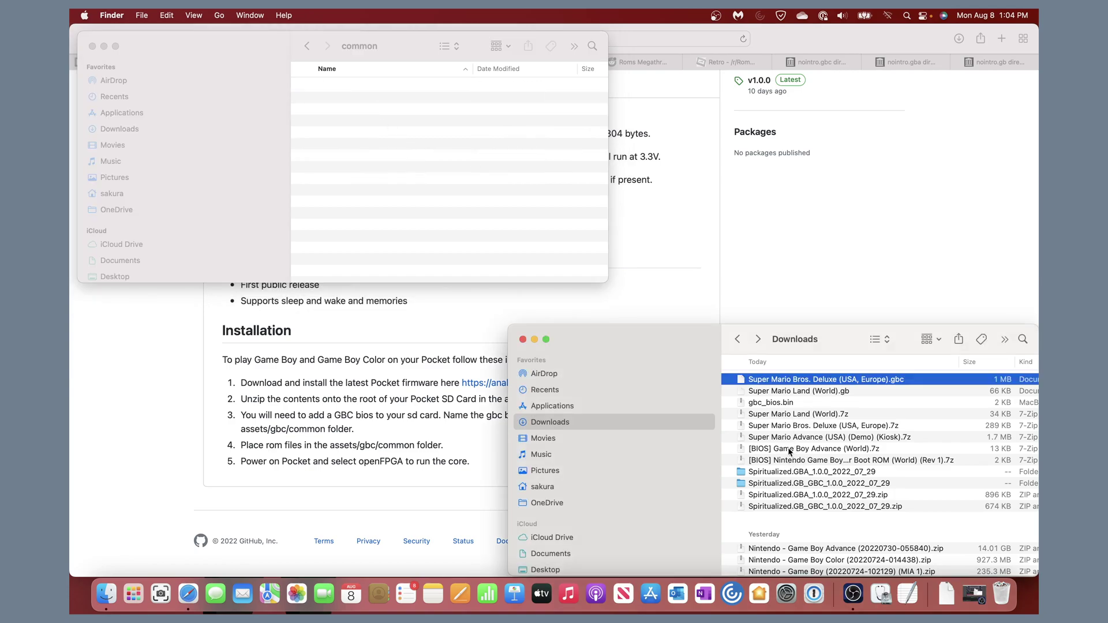
pyautogui.click(790, 452)
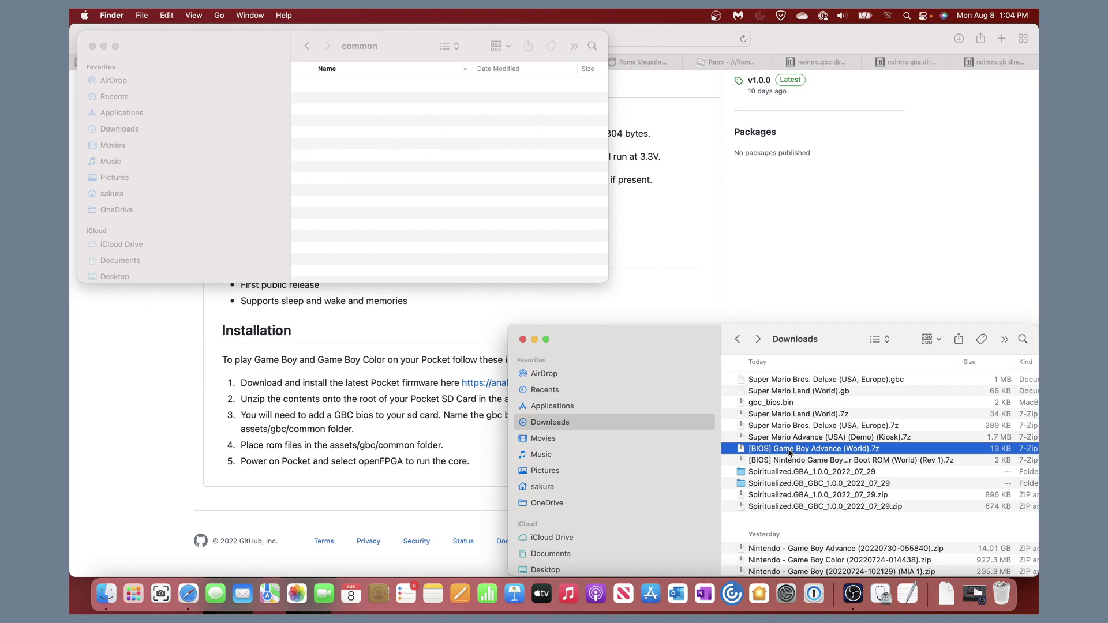
pyautogui.doubleClick(790, 451)
# Check the BIOS name in the GBA core README in Safari, and rename the extracted GBA BIOS in Finder as gba_bios.bin, accepting the .bin extension.
pyautogui.click(798, 266)
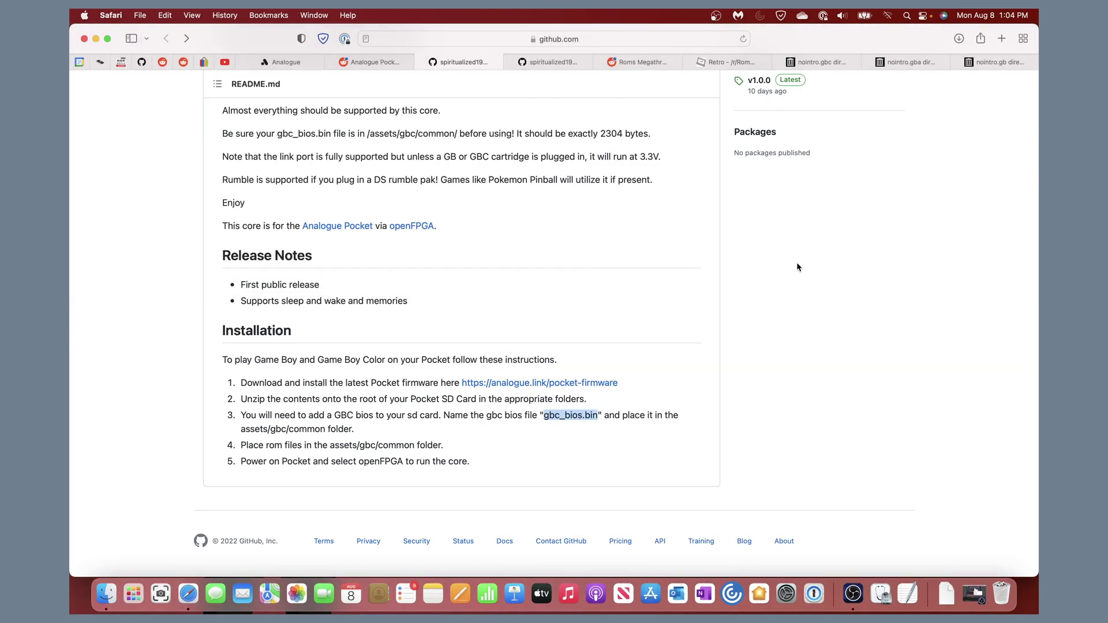
pyautogui.click(556, 65)
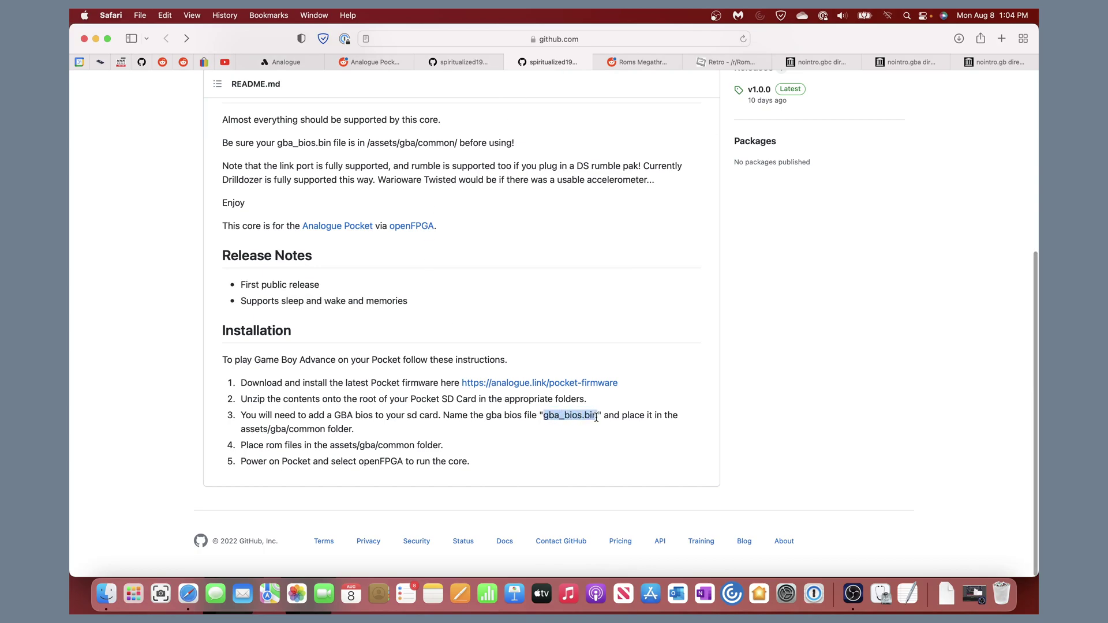
pyautogui.click(105, 602)
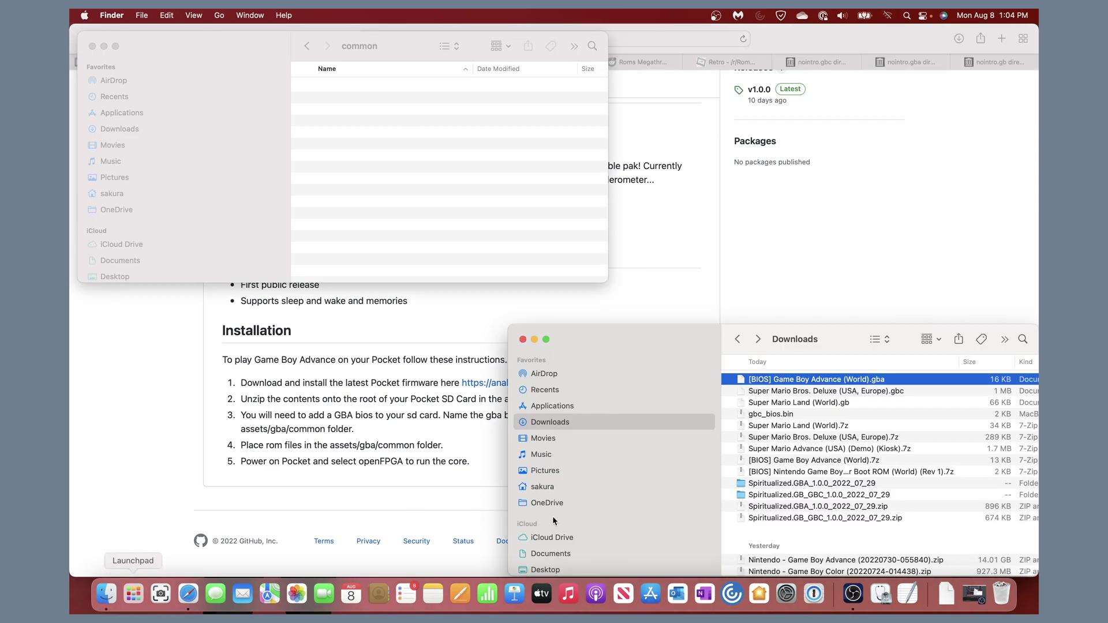
pyautogui.press('Return')
pyautogui.write('gba_bios.bin')
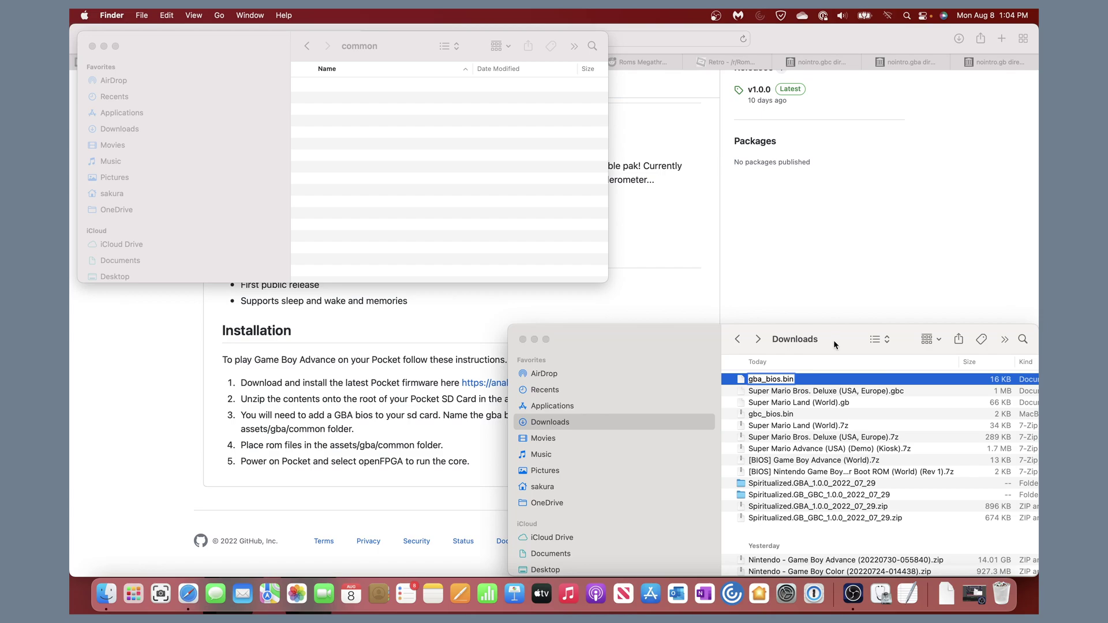
pyautogui.press('Return')
pyautogui.click(580, 253)
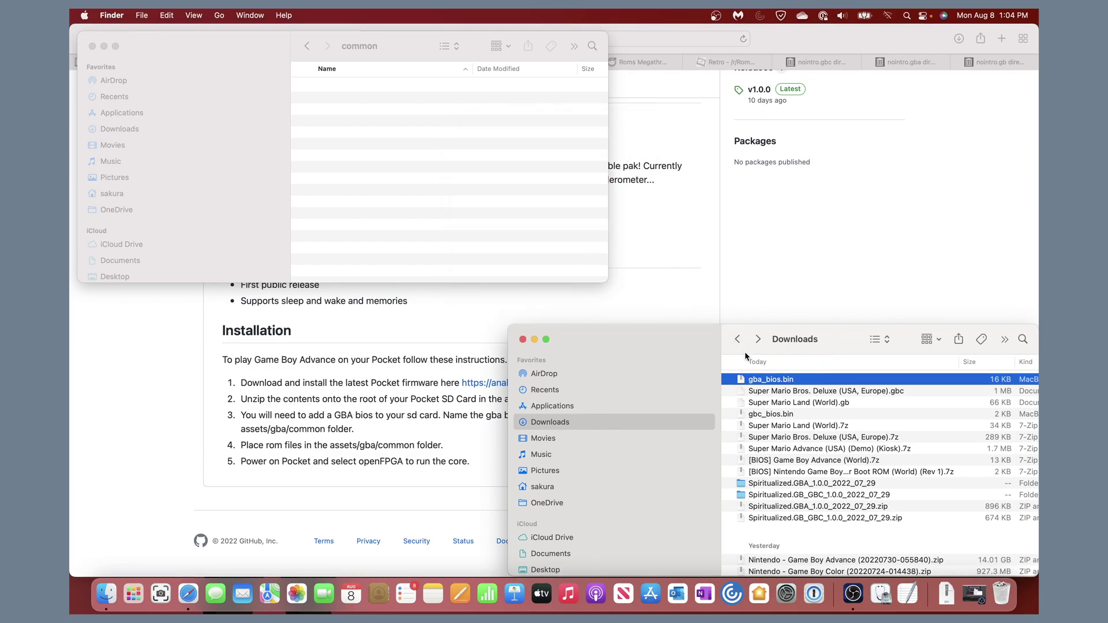
# Copy gba_bios.bin from Downloads into the card's gba common folder and create a folder named Gameboy Advance there.
pyautogui.moveTo(762, 384); pyautogui.dragTo(471, 205)
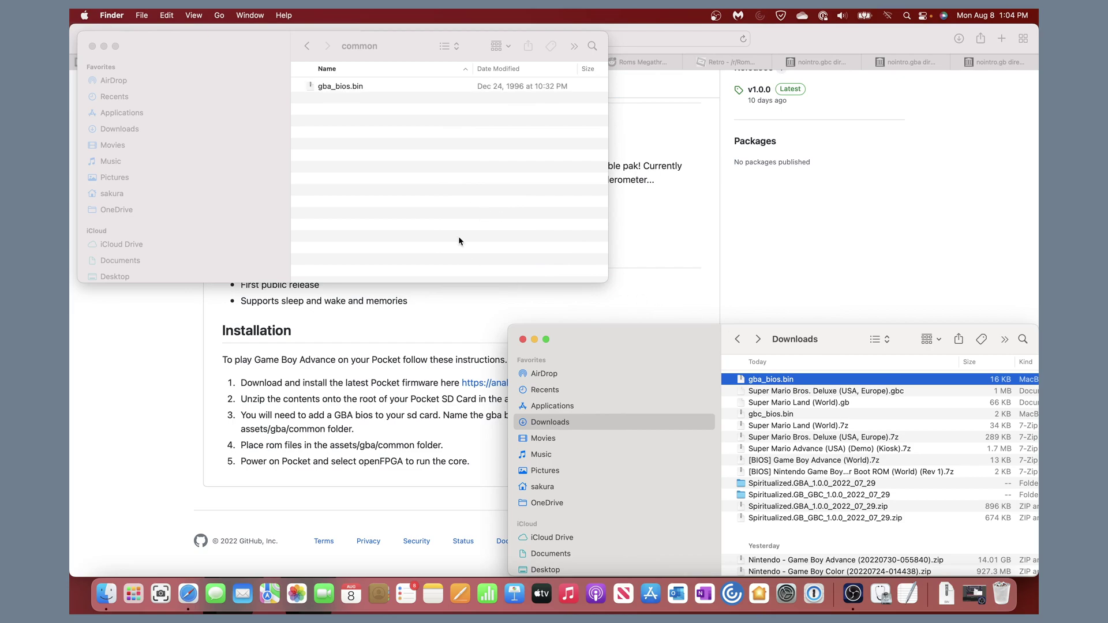
pyautogui.rightClick(422, 188)
pyautogui.click(434, 189)
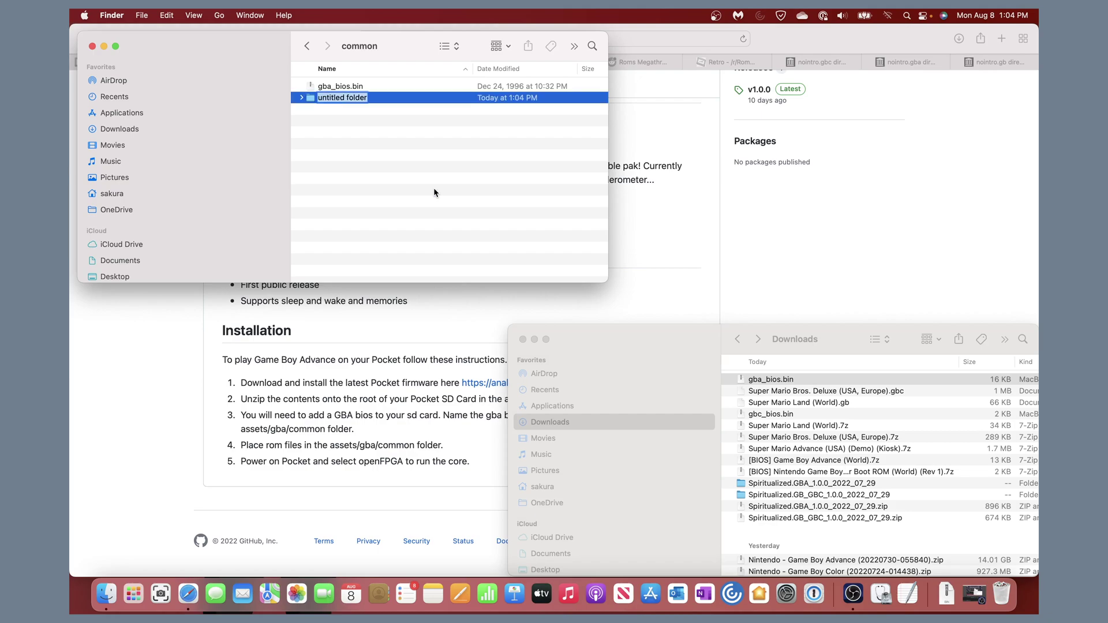
pyautogui.write('Gameboy Advance')
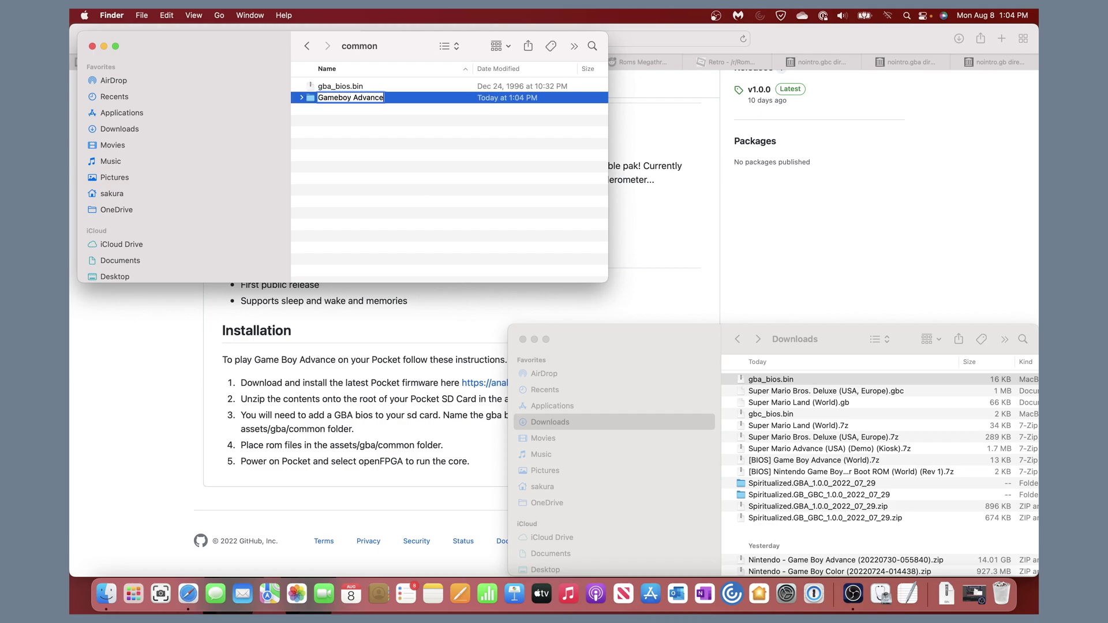
pyautogui.press('Return')
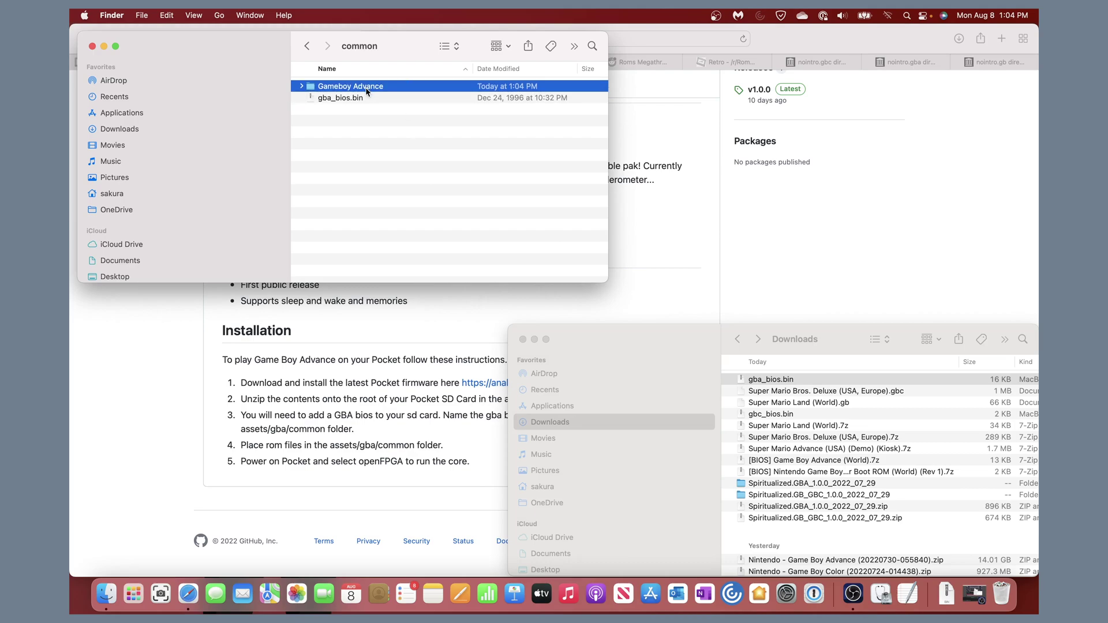
# Extract the Super Mario Advance (USA) (Demo) (Kiosk).7z archive and copy the resulting .gba file into the Gameboy Advance folder.
pyautogui.doubleClick(366, 88)
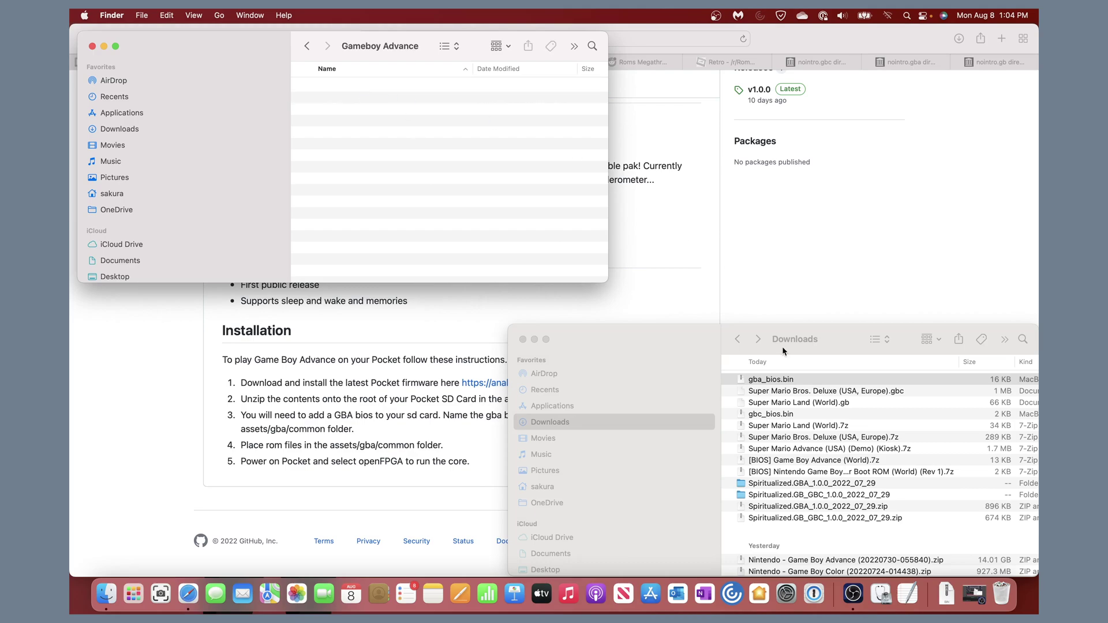
pyautogui.press('super+grave')
pyautogui.click(803, 449)
pyautogui.doubleClick(804, 449)
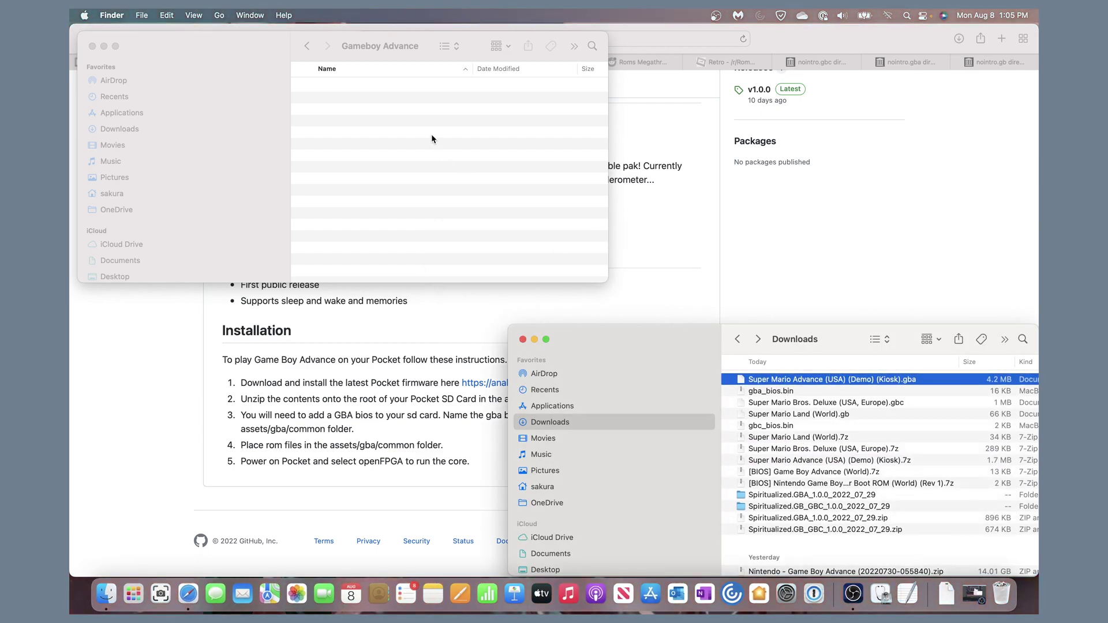
pyautogui.moveTo(767, 381); pyautogui.dragTo(453, 126)
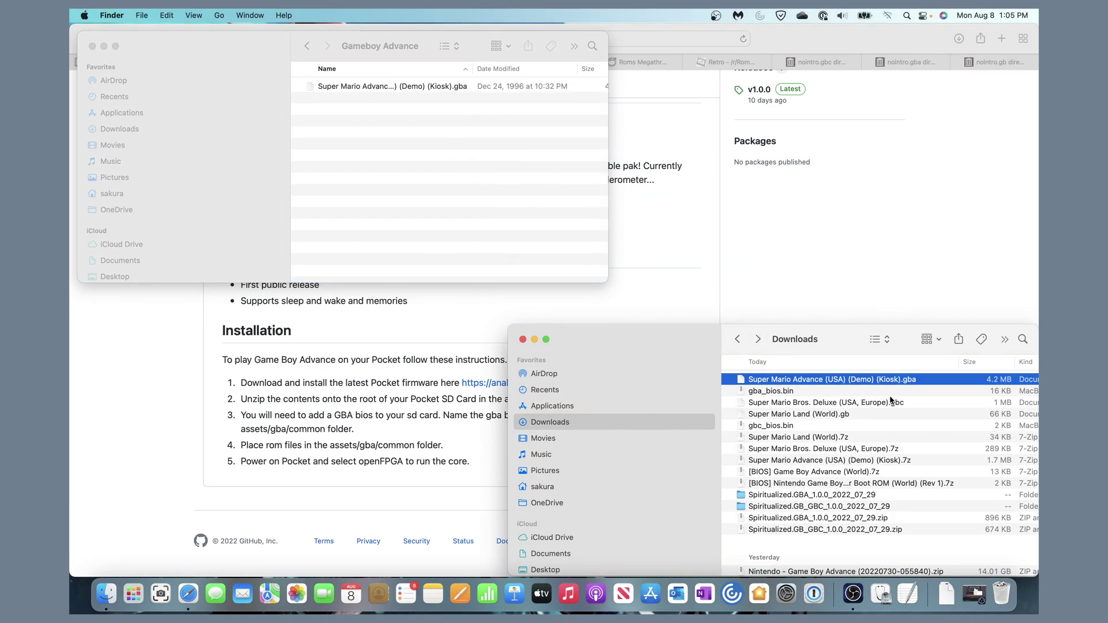
pyautogui.click(831, 415)
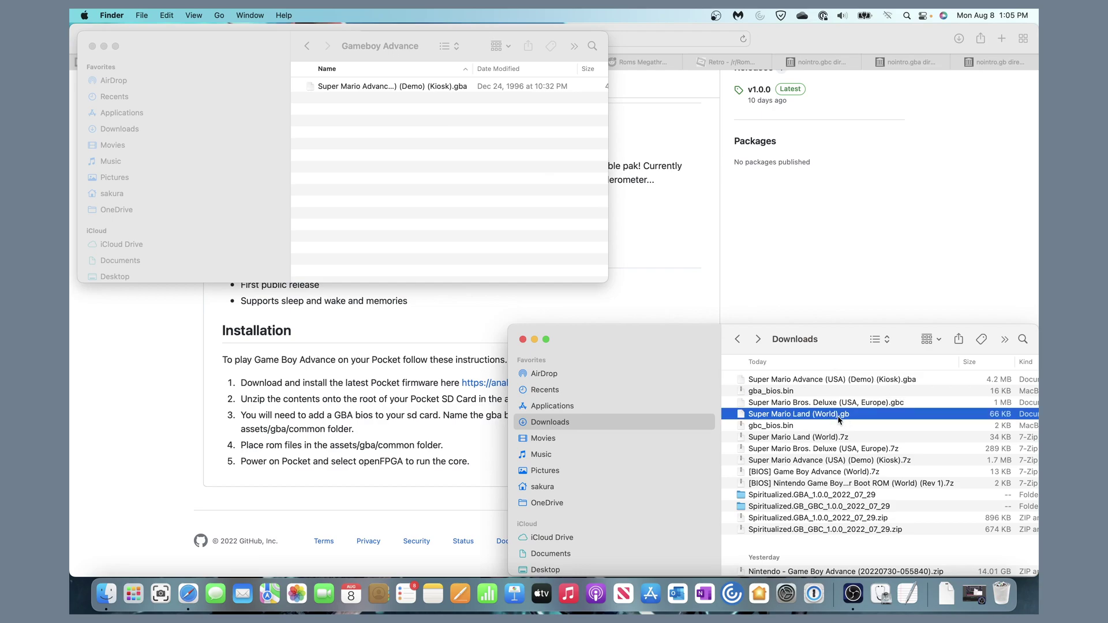
pyautogui.click(888, 406)
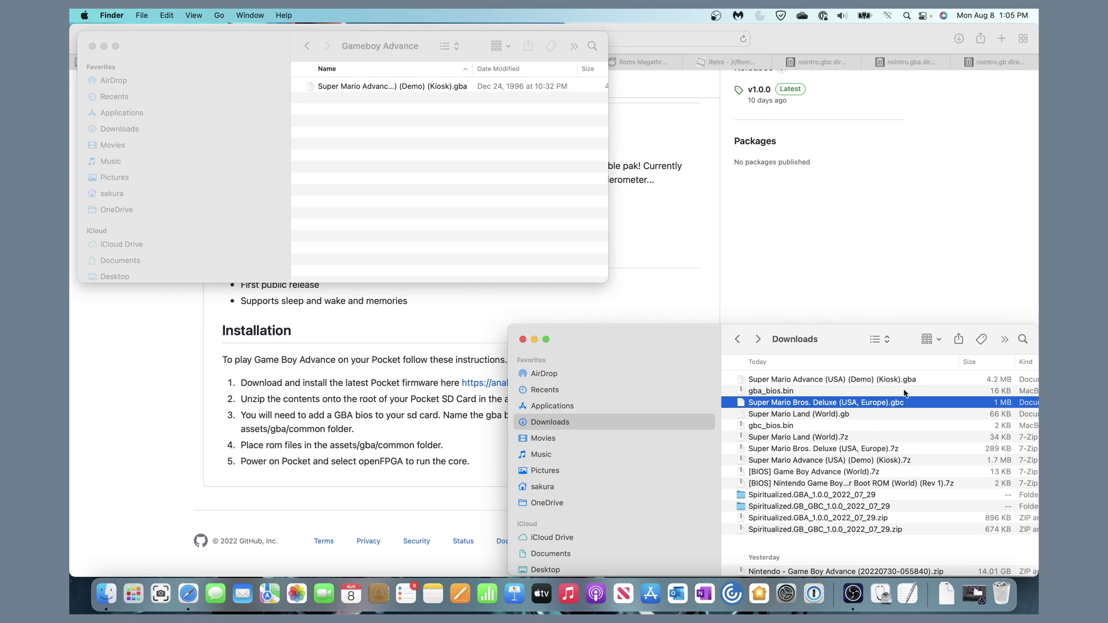
pyautogui.click(901, 381)
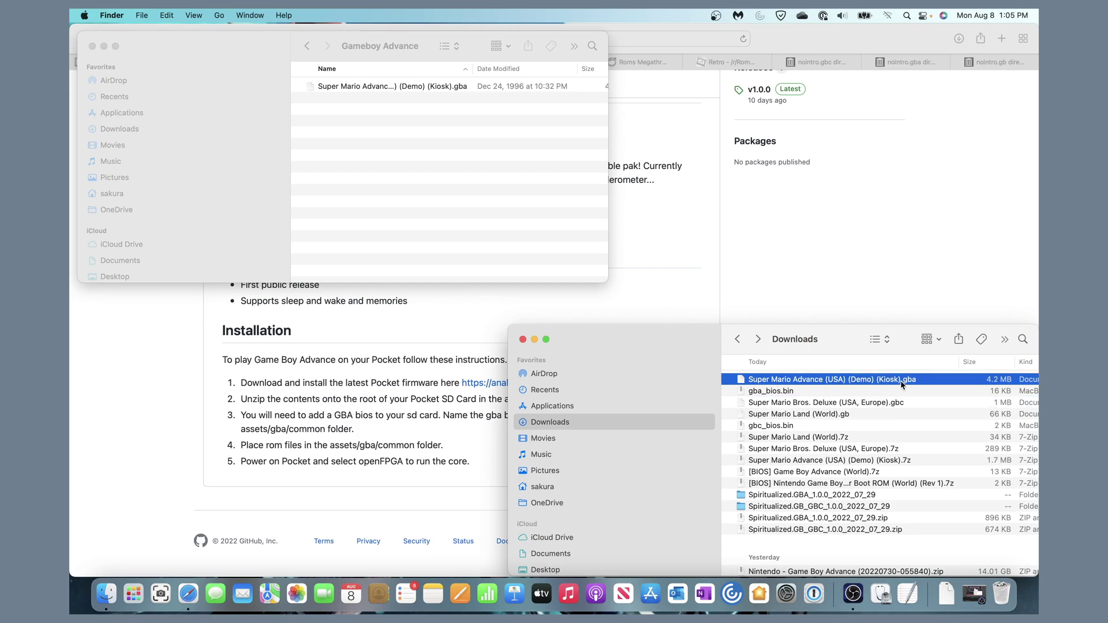
# Go back from the Gameboy Advance folder to the root of the 64GB card and look over its folder structure.
pyautogui.click(408, 174)
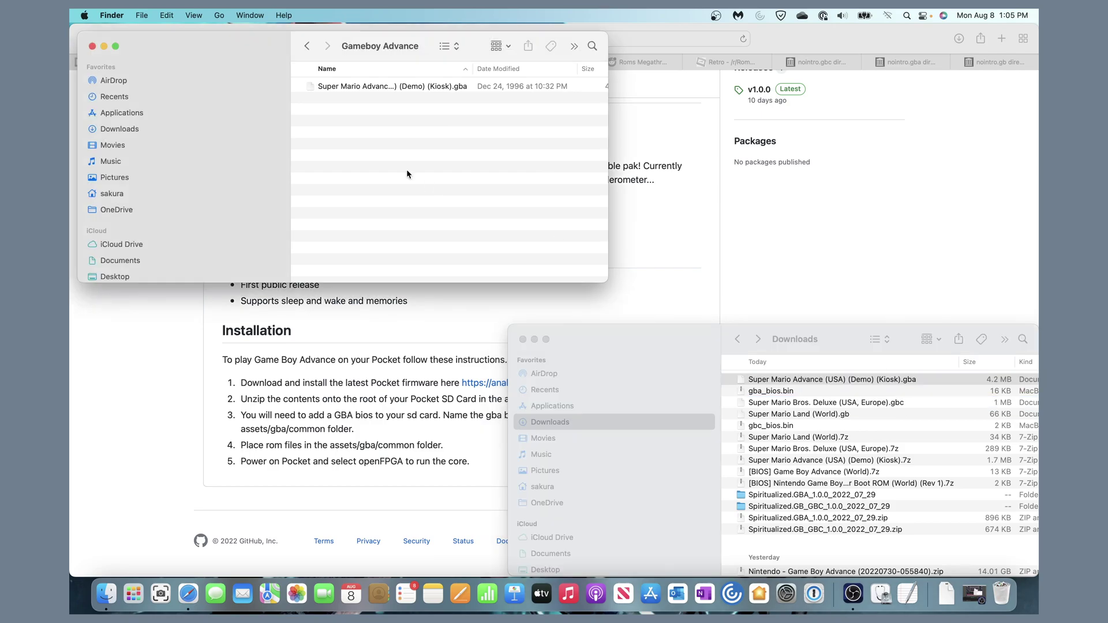
pyautogui.click(307, 48)
pyautogui.click(306, 48)
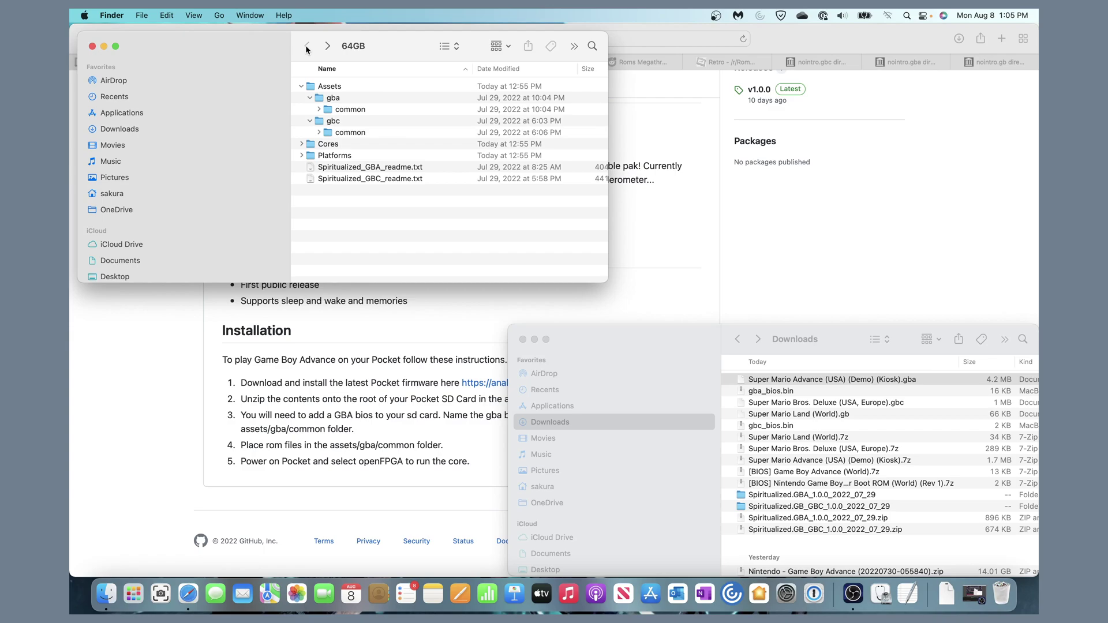
pyautogui.scroll(-5, 208, 181)
pyautogui.scroll(5, 226, 189)
# Close the 64GB card's window and eject the card from the desktop.
pyautogui.click(92, 47)
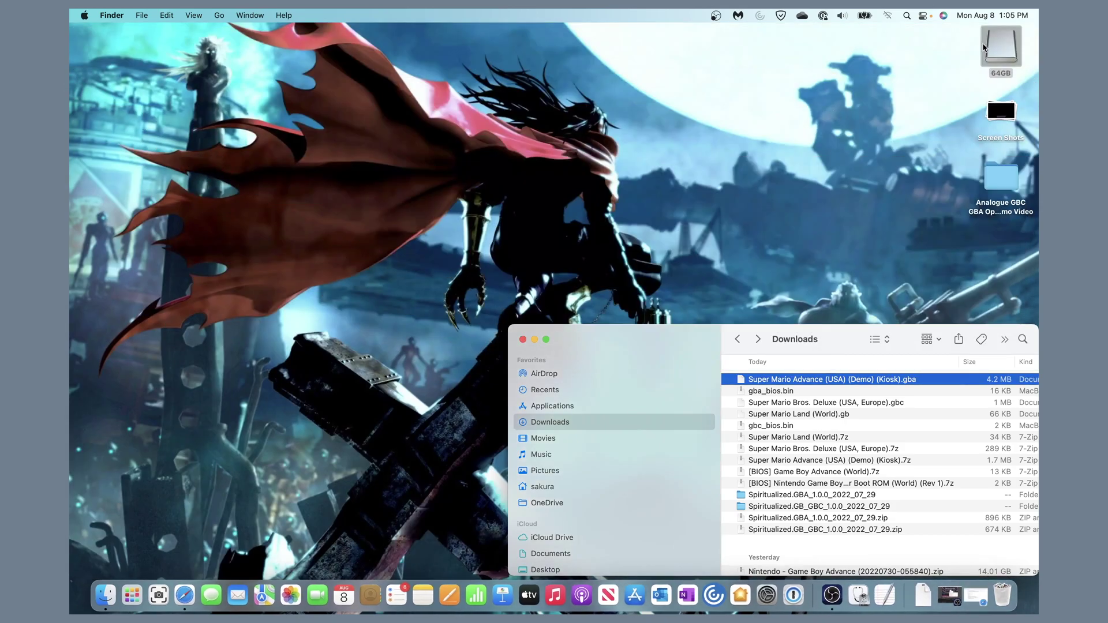
pyautogui.rightClick(992, 46)
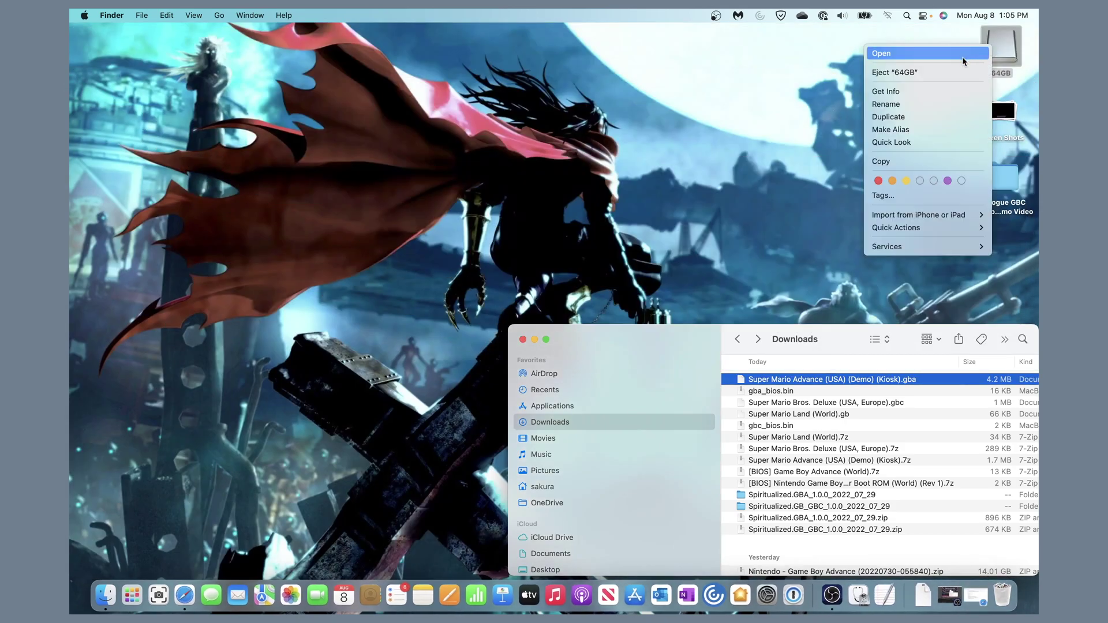
pyautogui.click(950, 71)
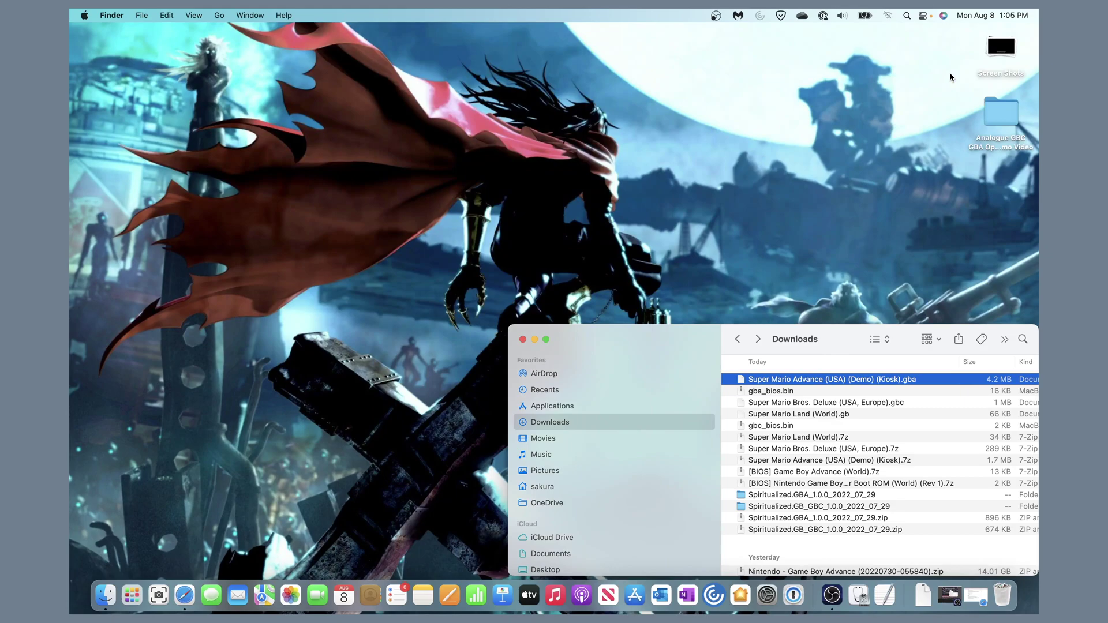